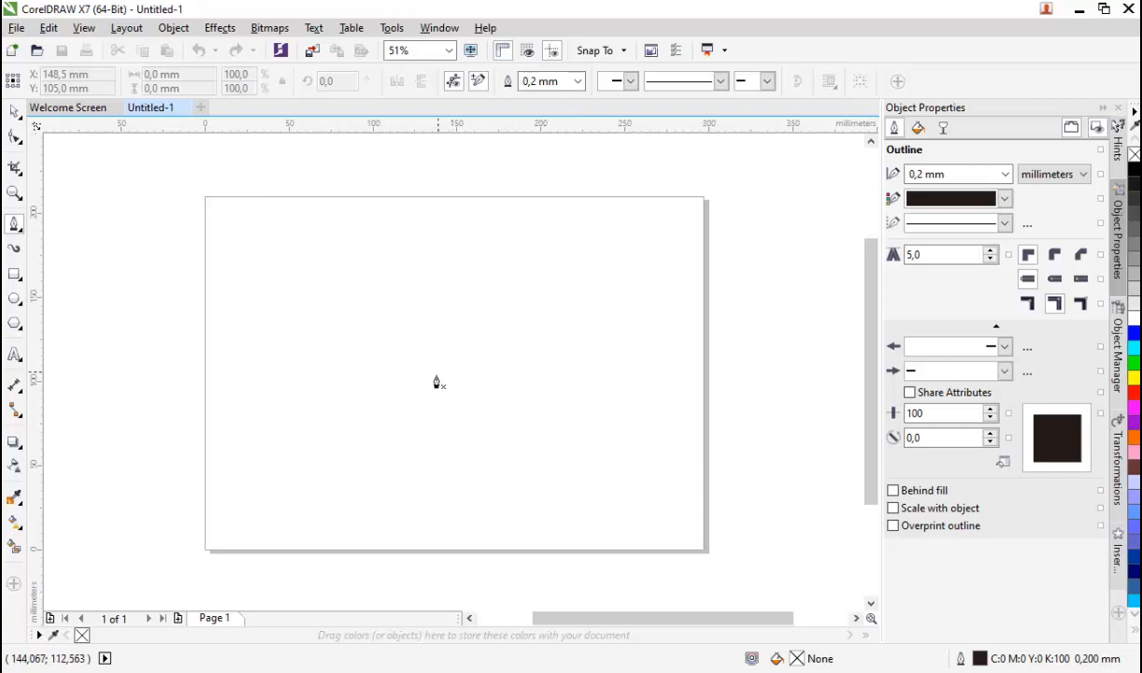
# Step: Draw a closed, elongated diagonal shape about 118 mm wide and 106 mm high on the page with the Pen tool
pyautogui.moveTo(501, 320)
pyautogui.mouseDown()
pyautogui.moveTo(525, 303)
pyautogui.moveTo(577, 319)
pyautogui.mouseUp()
pyautogui.moveTo(535, 408); pyautogui.dragTo(500, 450)
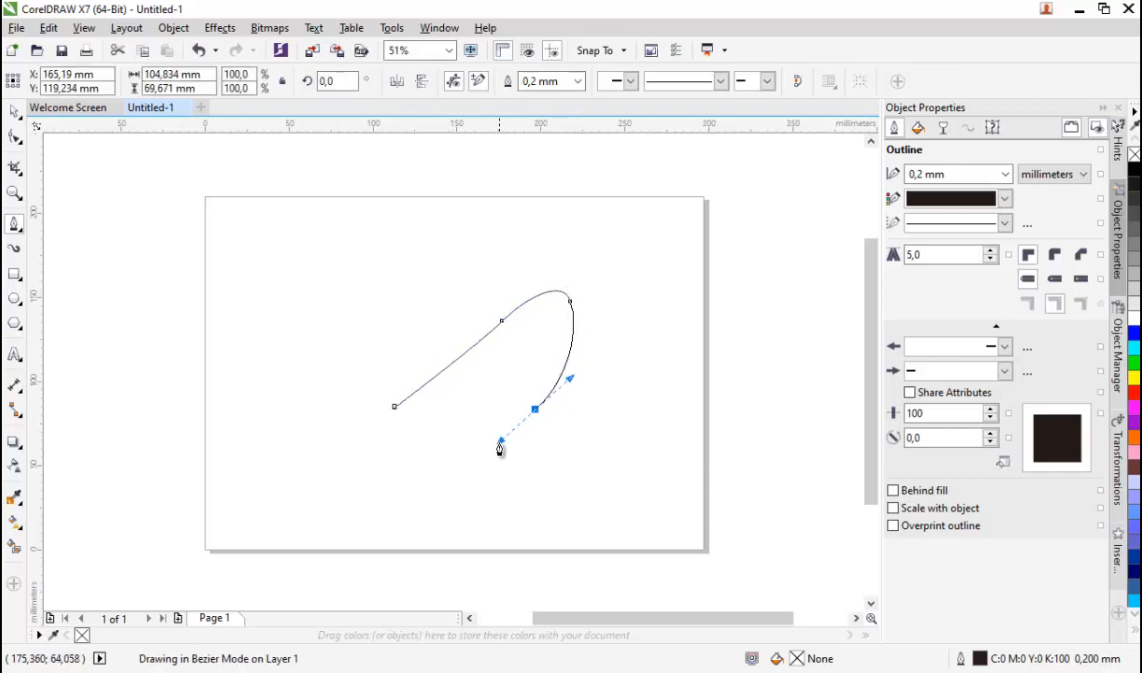
pyautogui.moveTo(407, 468); pyautogui.dragTo(376, 462)
pyautogui.click(376, 463)
pyautogui.scroll(1, 372, 447)
pyautogui.moveTo(356, 417); pyautogui.dragTo(364, 392)
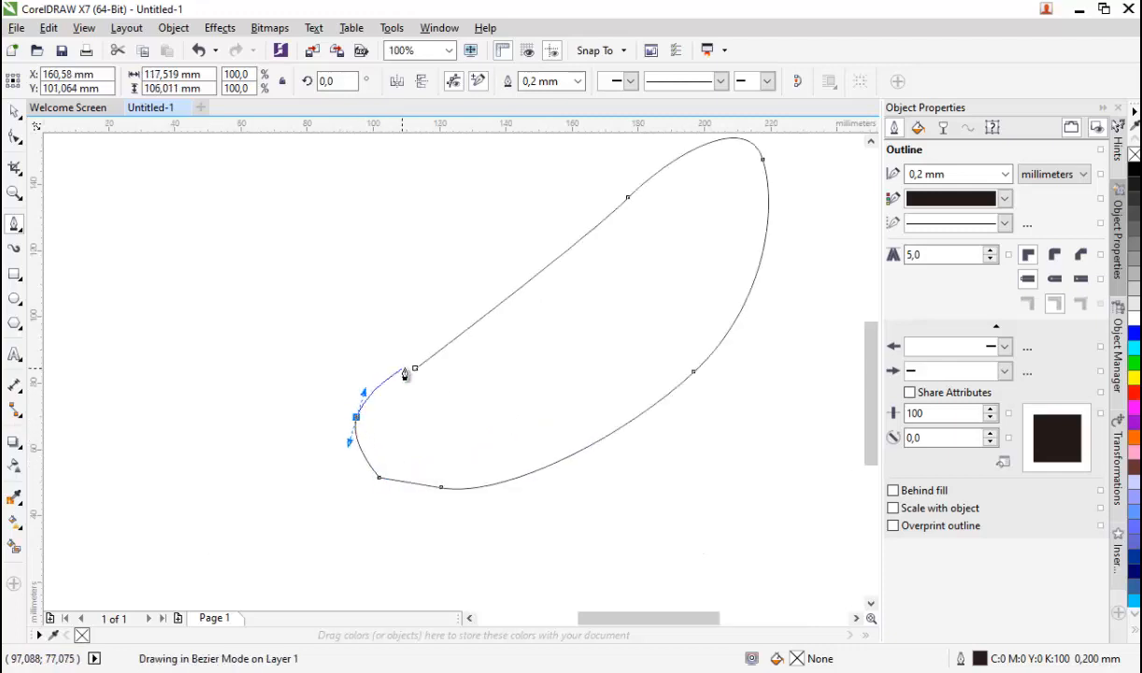
pyautogui.click(415, 368)
# Step: Smooth the outline by deleting the lower-left corner node, the start node and the upper-edge node, adjusting the curve at the left-end node
pyautogui.press('F10')
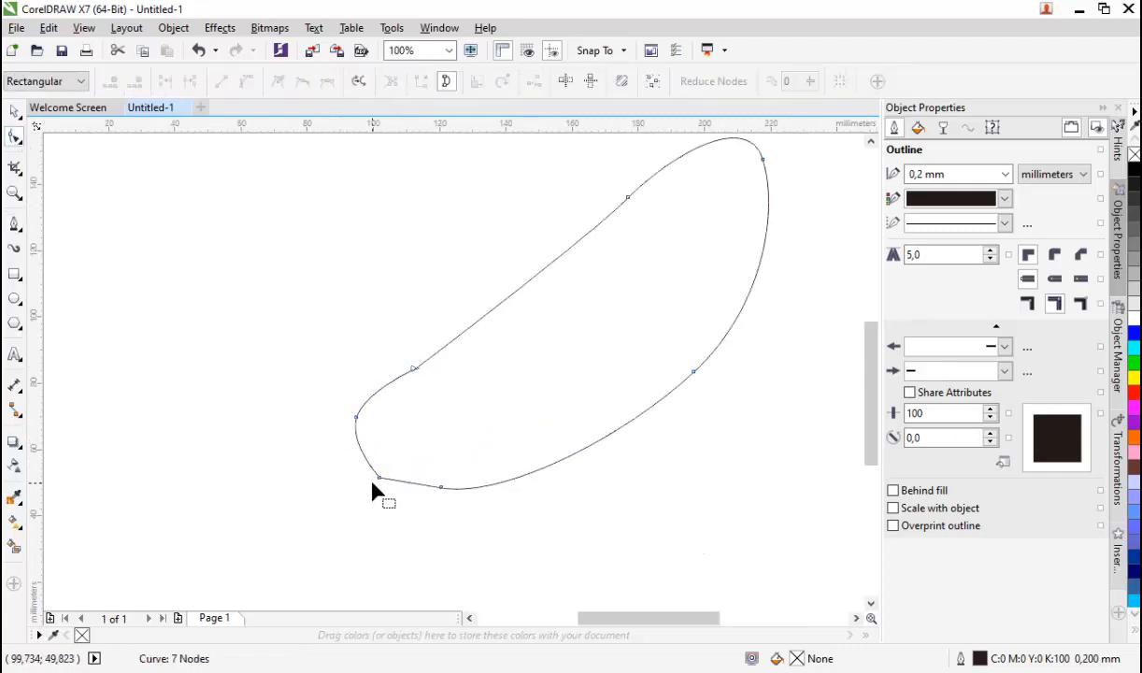
pyautogui.doubleClick(380, 477)
pyautogui.doubleClick(413, 370)
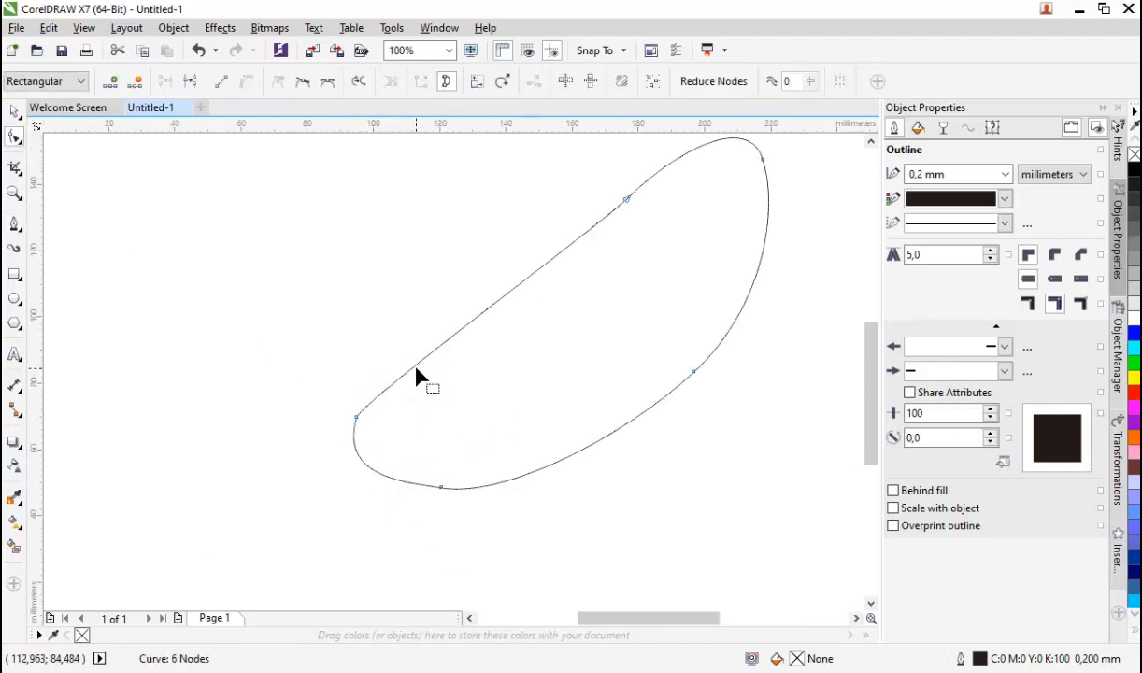
pyautogui.click(356, 416)
pyautogui.moveTo(363, 401); pyautogui.dragTo(402, 367)
pyautogui.click(628, 199)
pyautogui.doubleClick(628, 198)
pyautogui.scroll(-2, 607, 226)
pyautogui.scroll(2, 570, 250)
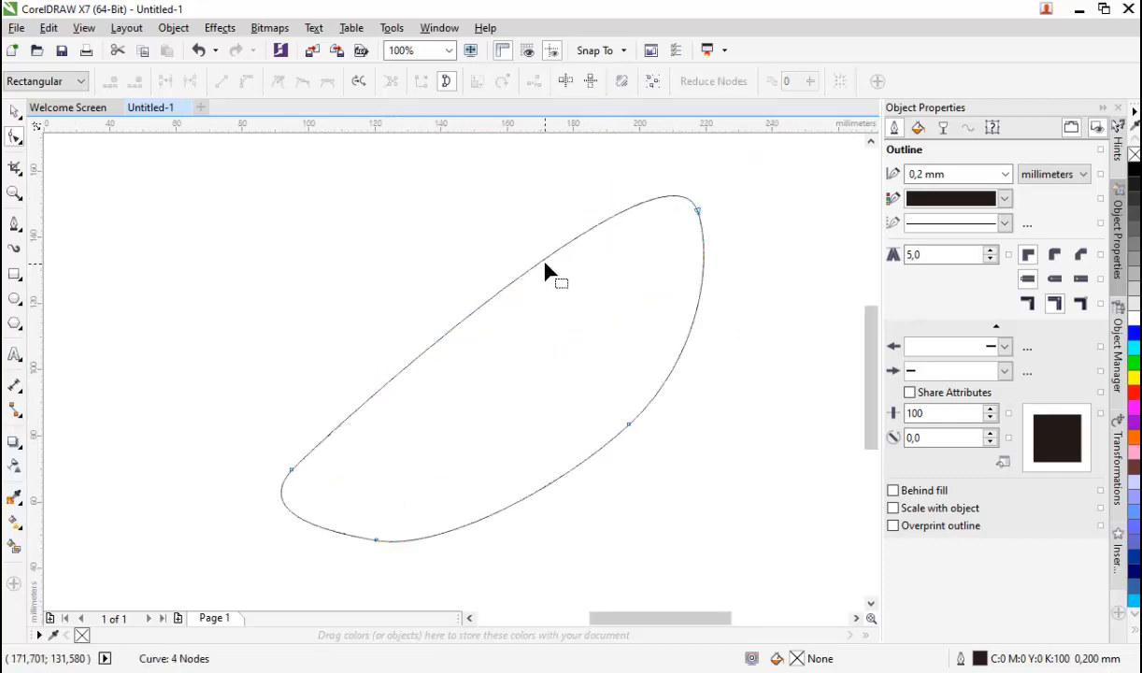
# Step: Add a node midway along the upper edge, pull the edge inward into a concave curve, and raise the left-end node
pyautogui.doubleClick(517, 279)
pyautogui.moveTo(519, 279); pyautogui.dragTo(529, 289)
pyautogui.moveTo(615, 225); pyautogui.dragTo(616, 197)
pyautogui.moveTo(293, 467); pyautogui.dragTo(299, 438)
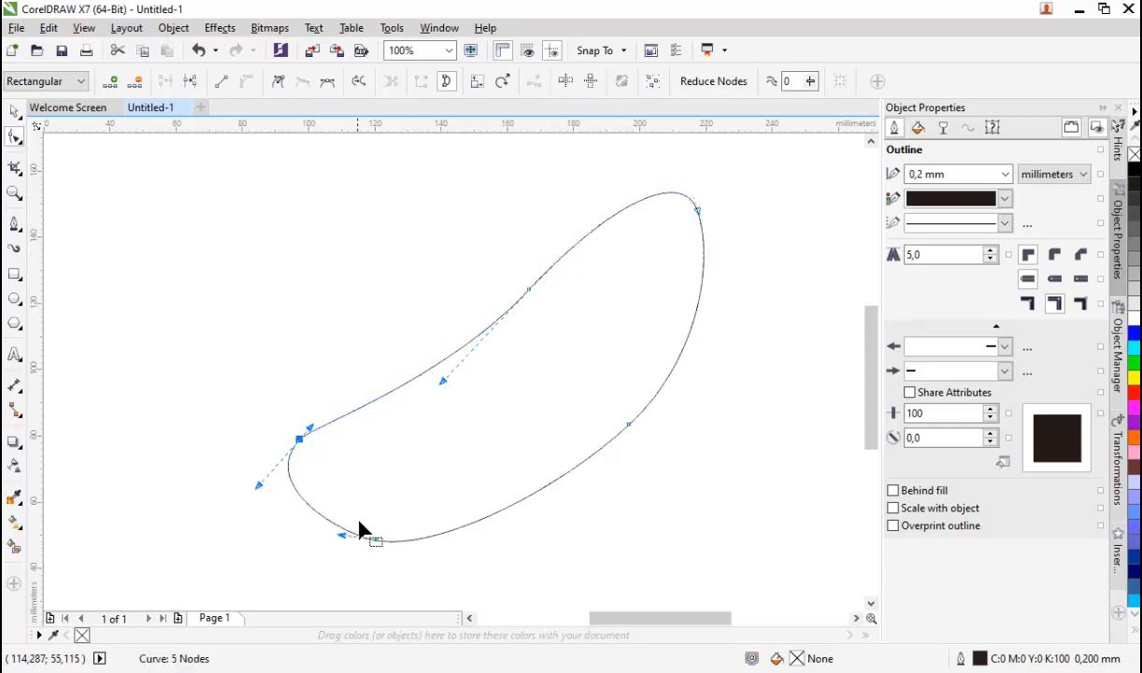
# Step: Refine the underside by shifting the bottom and lower-right nodes, and round the upper-right tip with its node handle
pyautogui.moveTo(382, 540)
pyautogui.mouseDown()
pyautogui.moveTo(400, 536)
pyautogui.moveTo(383, 547)
pyautogui.mouseUp()
pyautogui.click(397, 540)
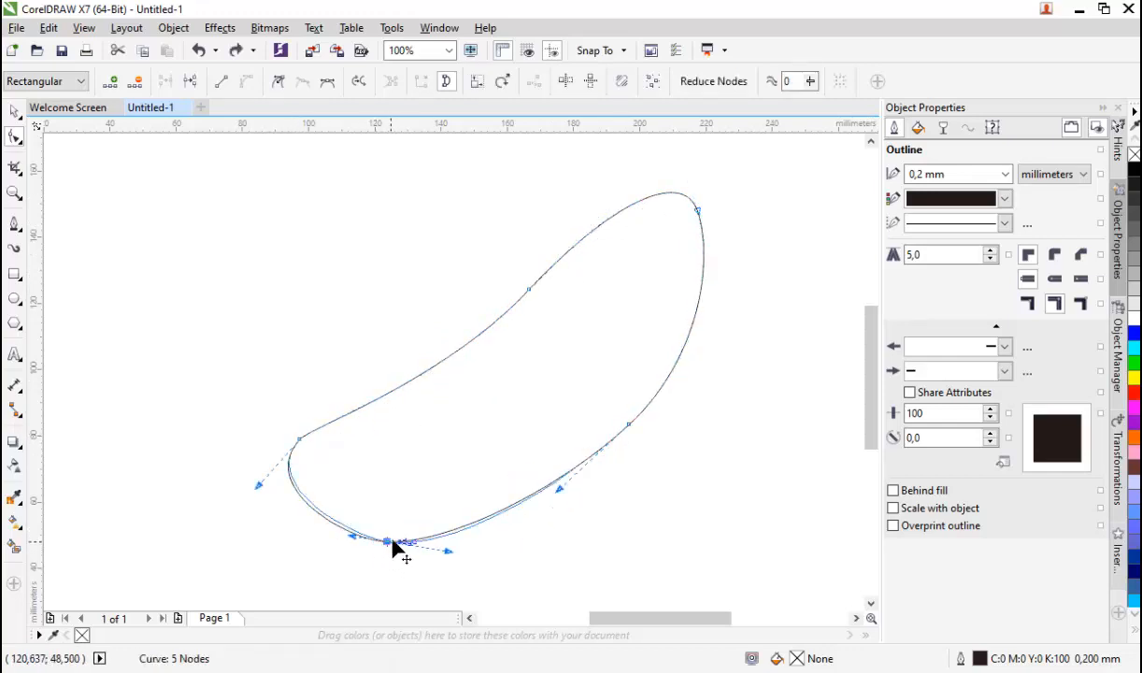
pyautogui.moveTo(635, 426); pyautogui.dragTo(648, 418)
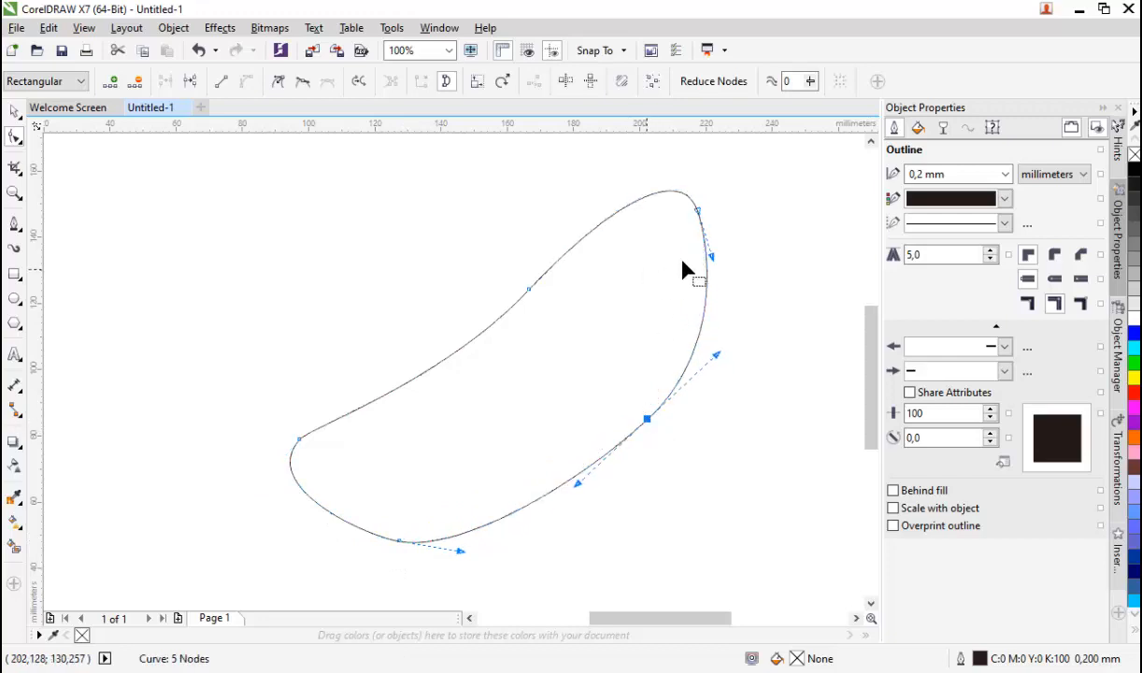
pyautogui.moveTo(716, 253); pyautogui.dragTo(721, 240)
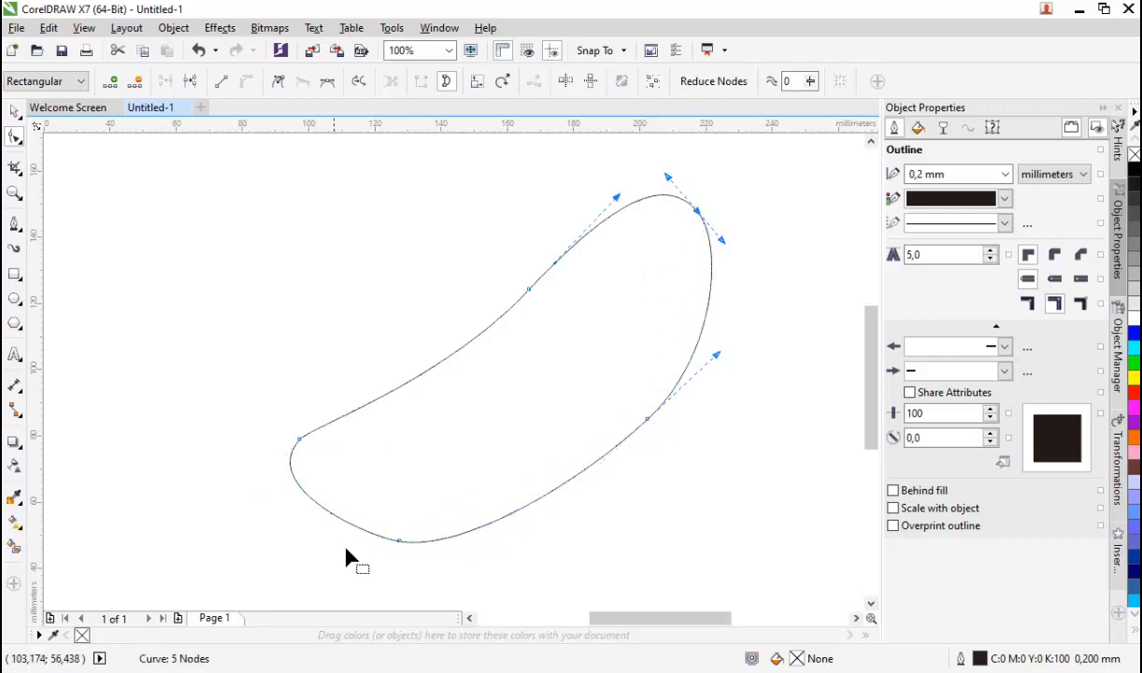
# Step: Round the lower-left end by adjusting the handles of the left-end and bottom nodes and moving the bottom node further right
pyautogui.moveTo(401, 543)
pyautogui.mouseDown()
pyautogui.moveTo(353, 533)
pyautogui.moveTo(405, 541)
pyautogui.mouseUp()
pyautogui.moveTo(259, 485); pyautogui.dragTo(244, 469)
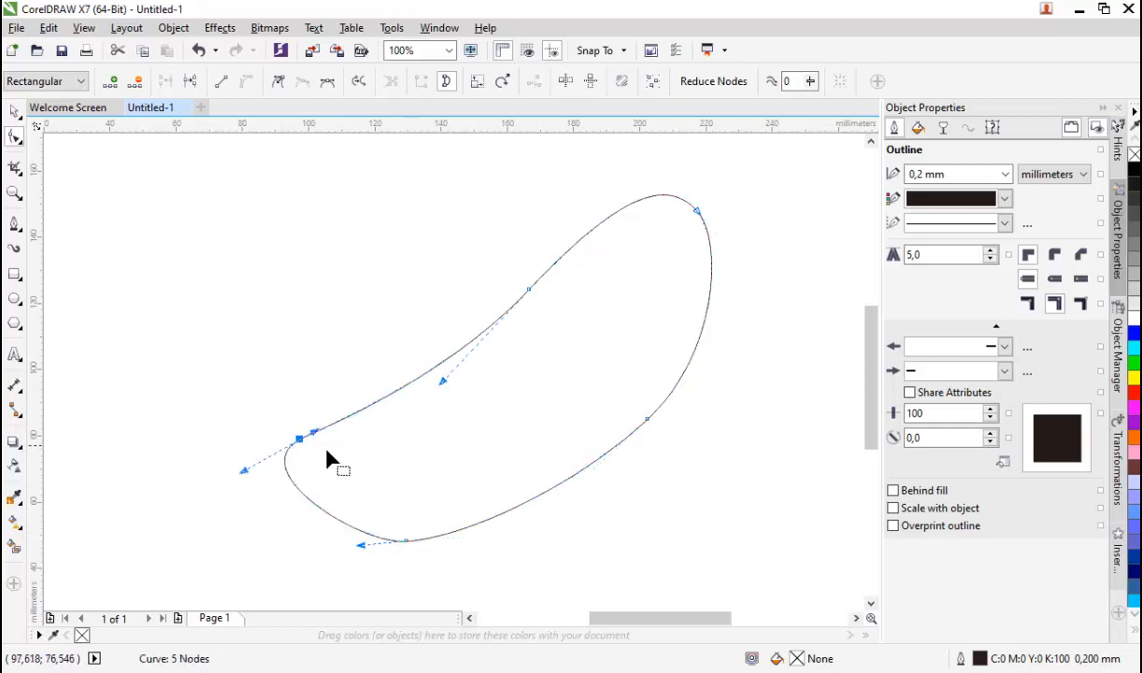
pyautogui.moveTo(314, 432); pyautogui.dragTo(344, 406)
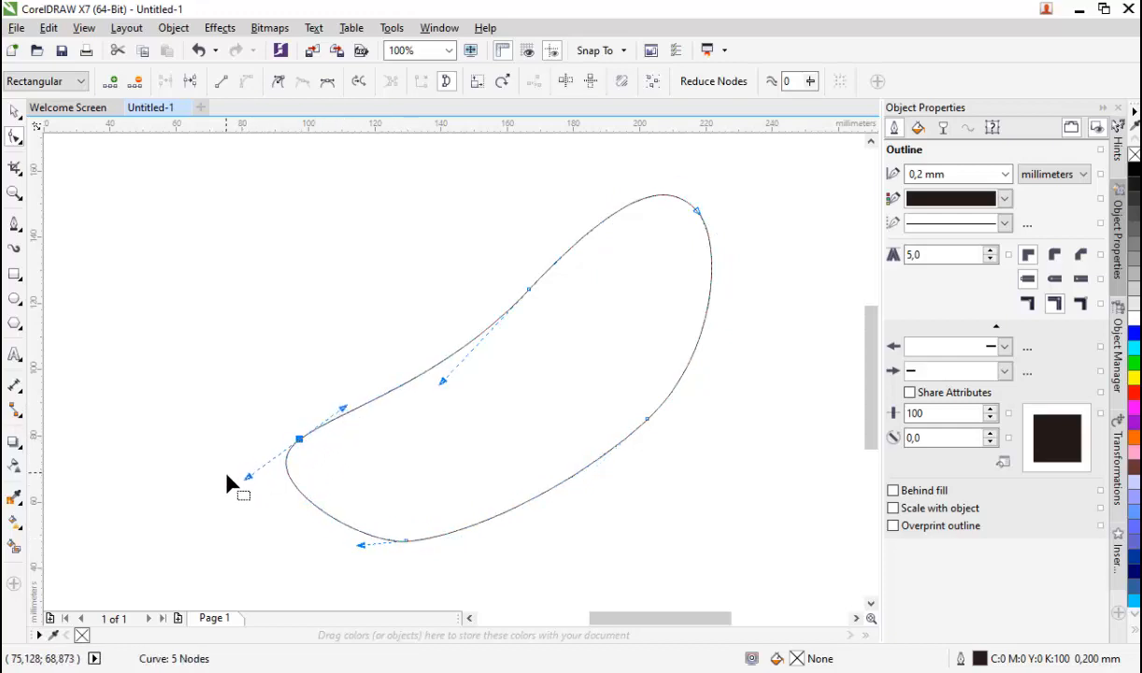
pyautogui.moveTo(245, 476)
pyautogui.mouseDown()
pyautogui.moveTo(266, 474)
pyautogui.moveTo(256, 469)
pyautogui.mouseUp()
pyautogui.moveTo(362, 543); pyautogui.dragTo(338, 553)
pyautogui.moveTo(411, 542); pyautogui.dragTo(435, 543)
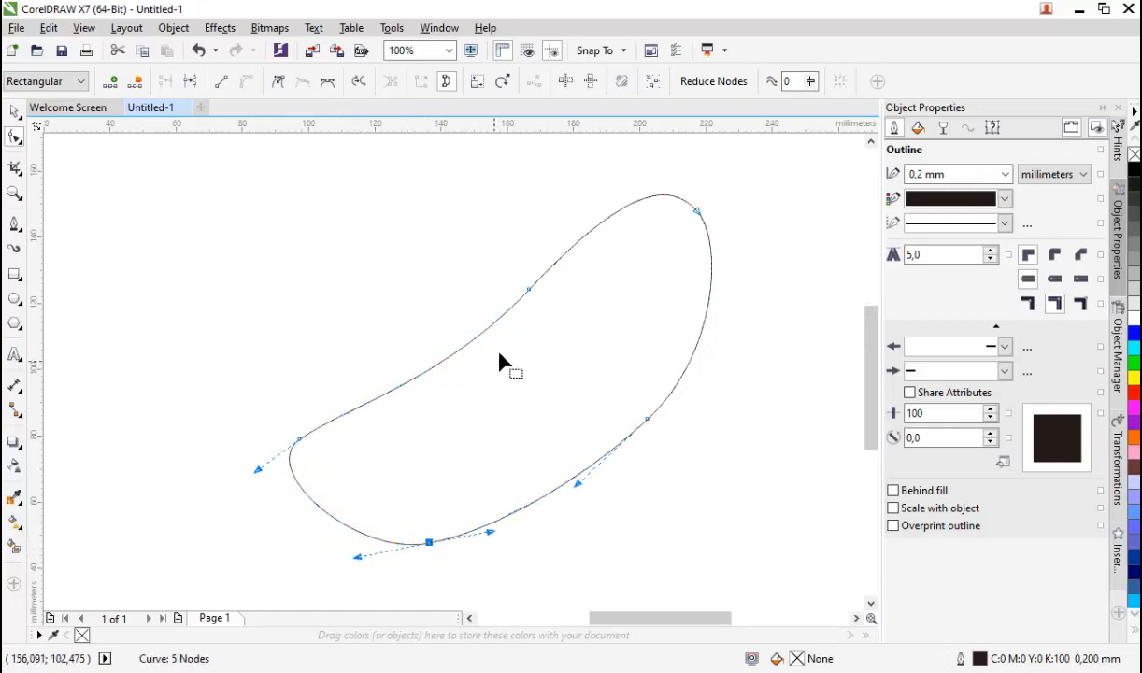
# Step: Move the upper-edge node toward the tip, rebalance its handles, and add another node near the lower-left end to even the curve
pyautogui.moveTo(535, 293); pyautogui.dragTo(574, 272)
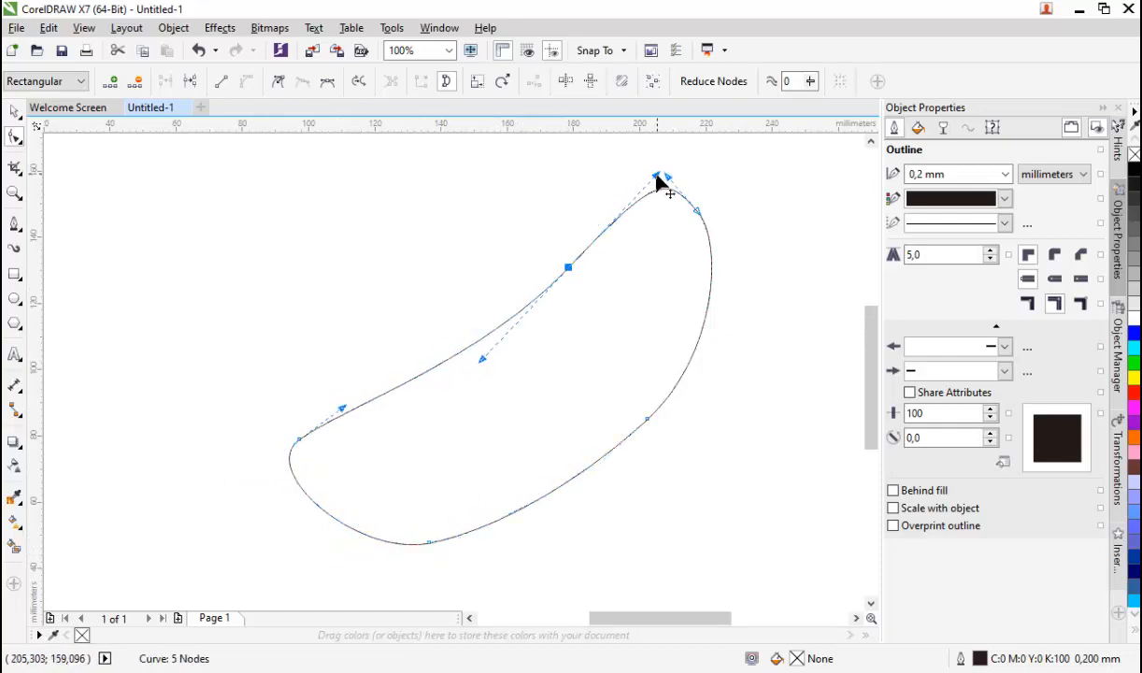
pyautogui.moveTo(656, 182); pyautogui.dragTo(634, 200)
pyautogui.moveTo(490, 364); pyautogui.dragTo(488, 360)
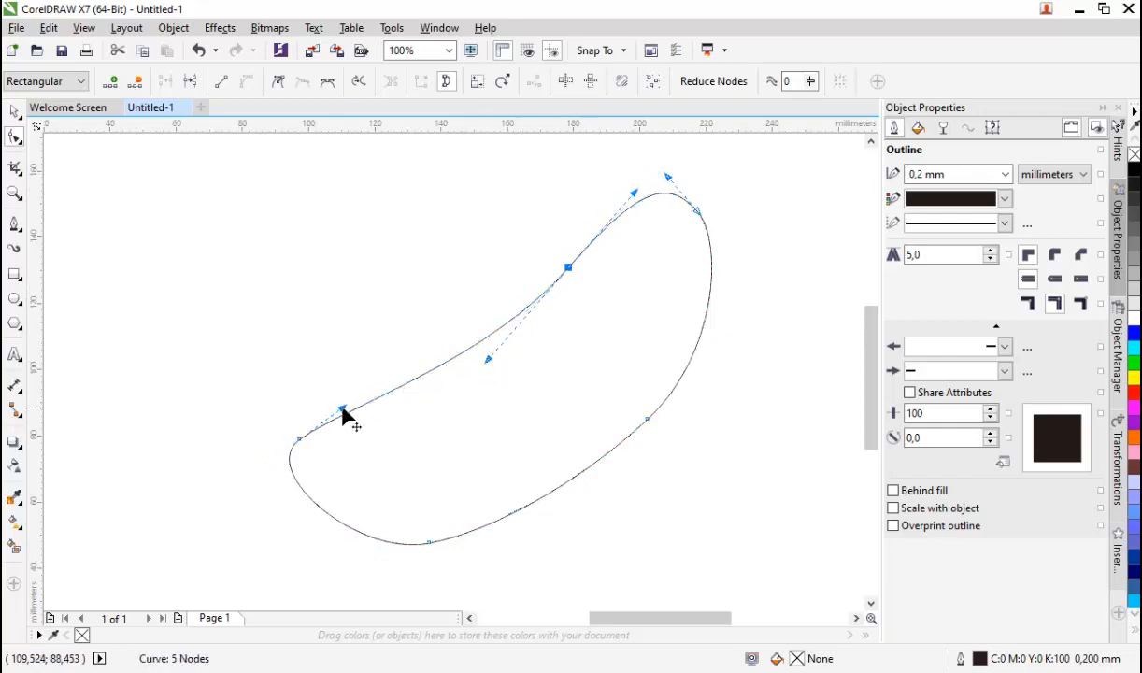
pyautogui.moveTo(343, 407); pyautogui.dragTo(388, 400)
pyautogui.doubleClick(370, 398)
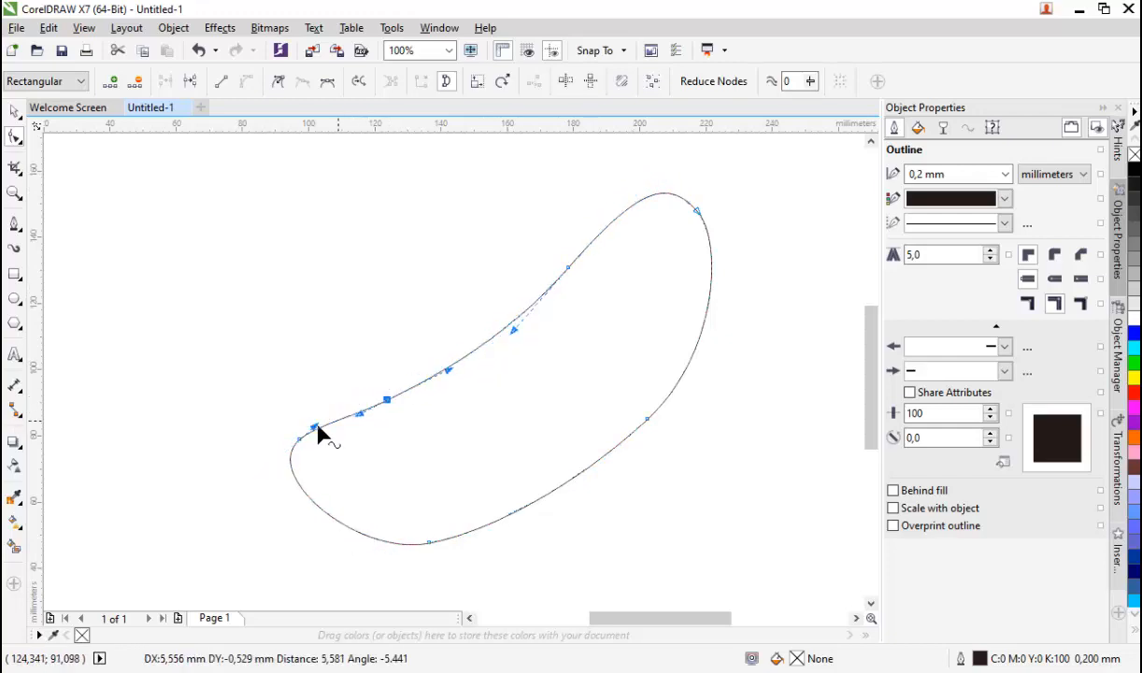
pyautogui.click(312, 400)
pyautogui.press('space')
pyautogui.click(205, 242)
pyautogui.scroll(-1, 347, 347)
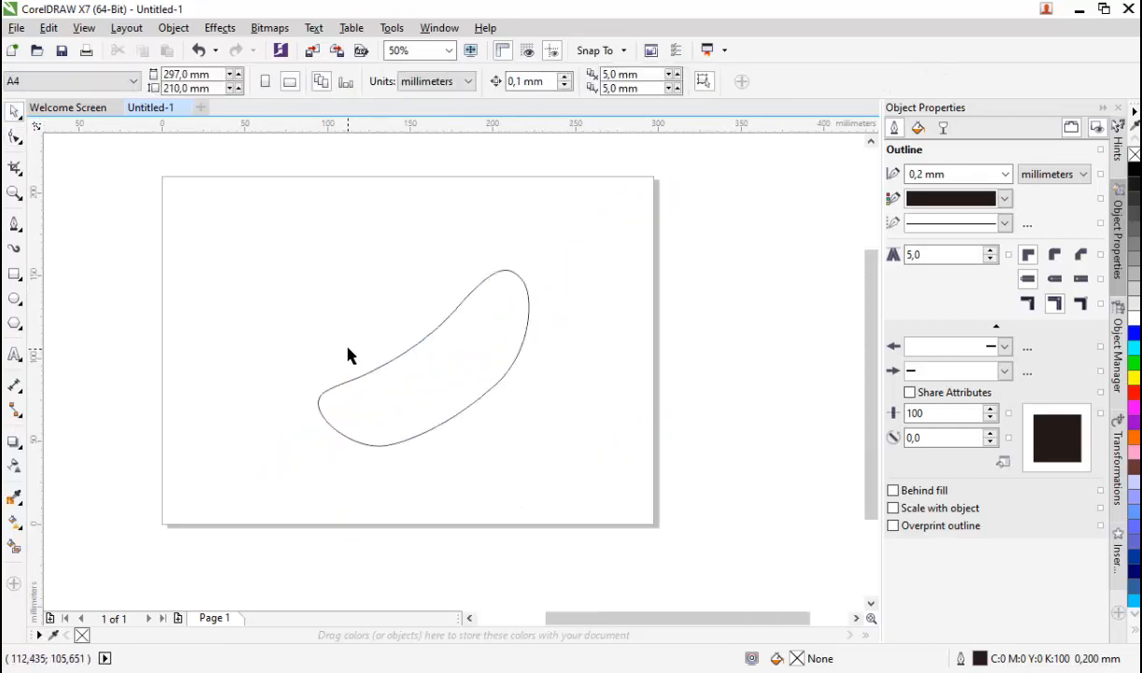
# Step: Fill the finished shape with the light sand colour (#FFCC99)
pyautogui.scroll(1, 333, 416)
pyautogui.click(304, 400)
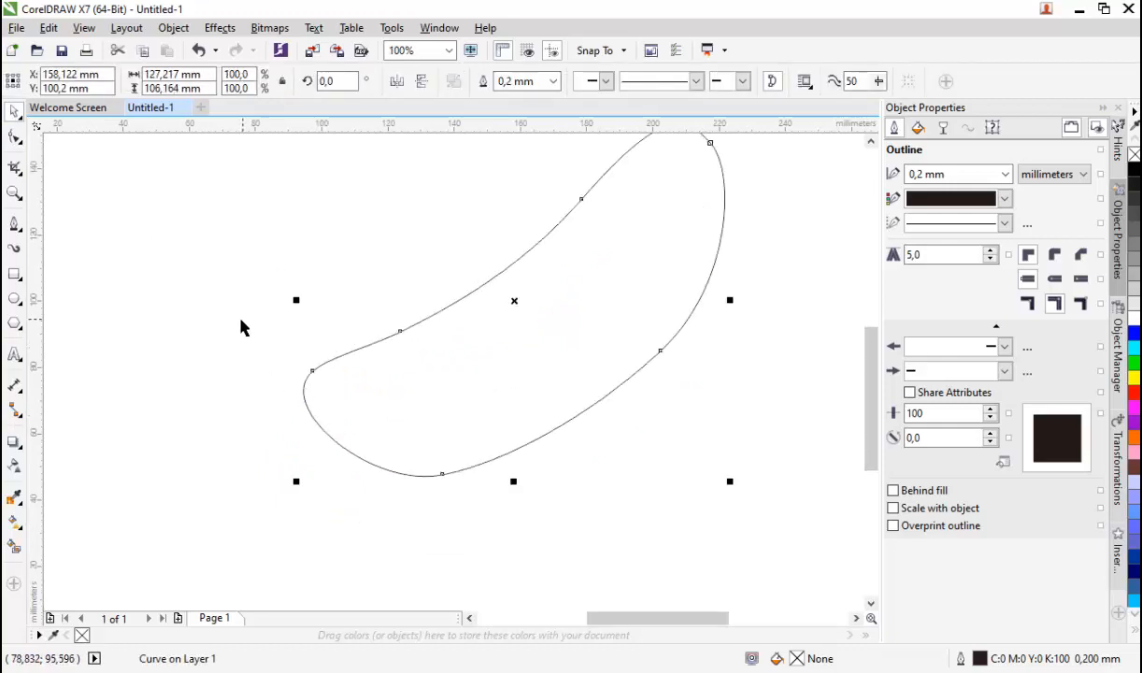
pyautogui.scroll(-1, 241, 327)
pyautogui.scroll(1, 322, 302)
pyautogui.click(1134, 633)
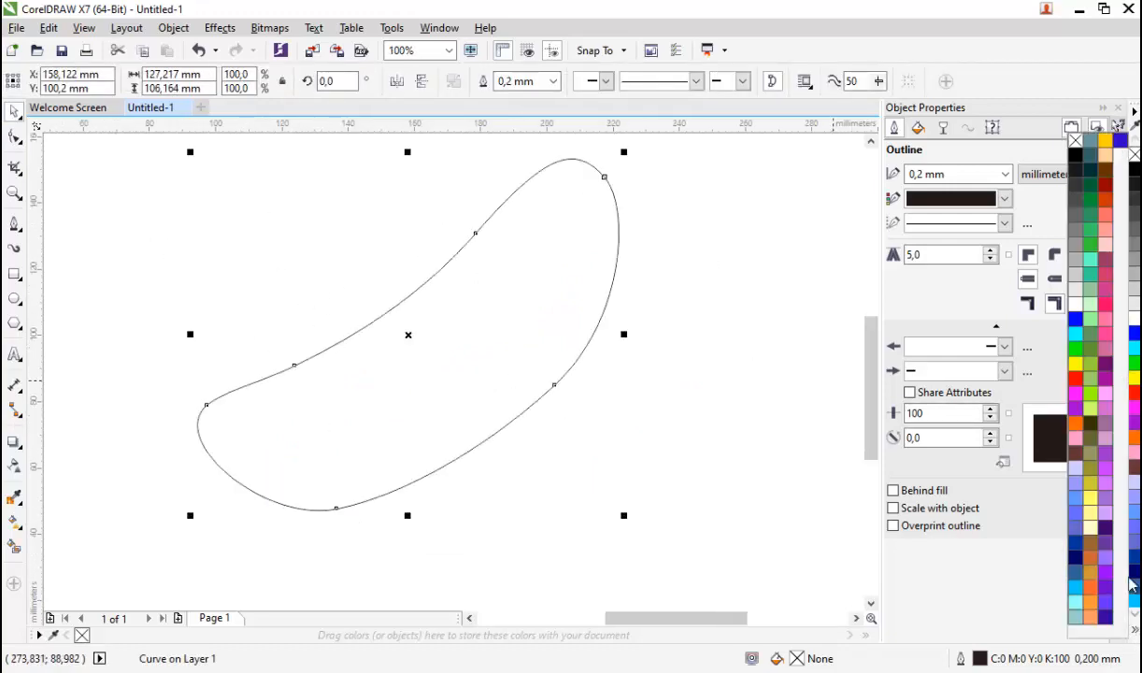
pyautogui.click(1095, 157)
pyautogui.press('Escape')
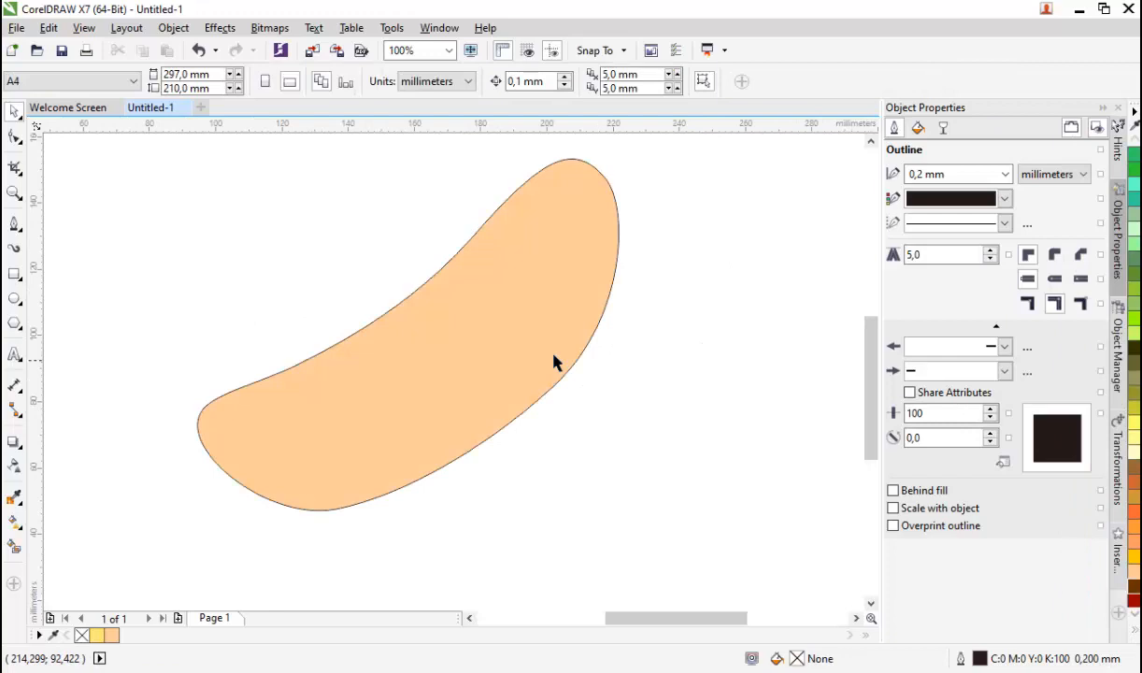
# Step: Draw a closed Pen-tool shape about 170 mm wide and 166 mm high that covers the lower half, its upper edge curving along the body
pyautogui.click(466, 315)
pyautogui.click(15, 226)
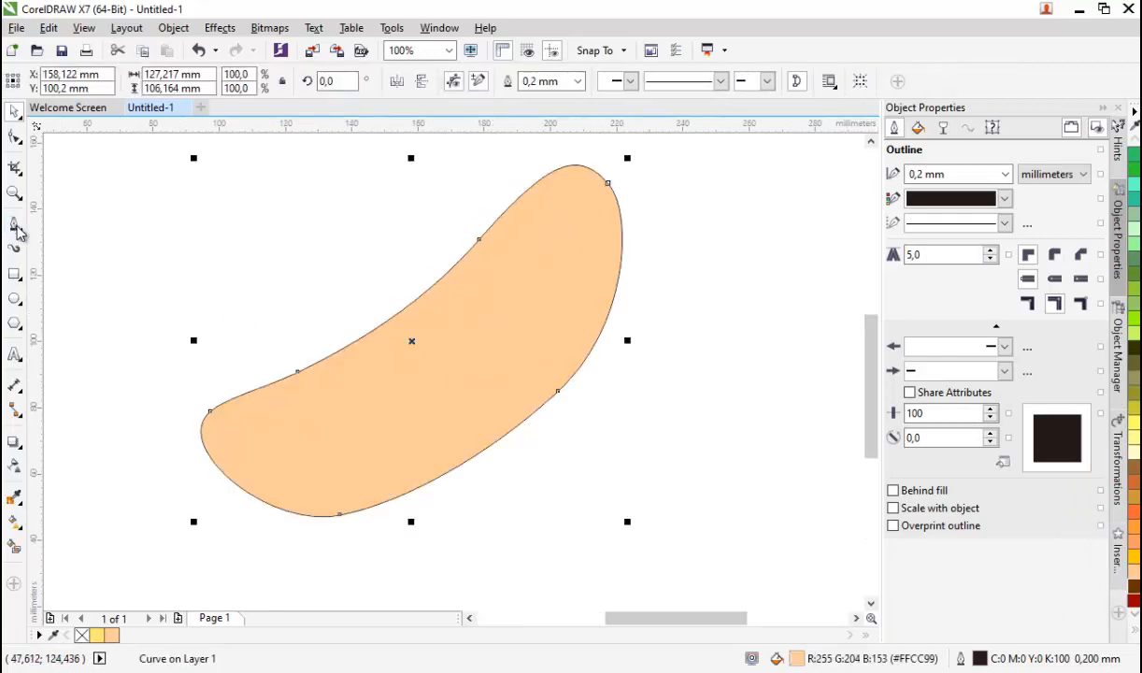
pyautogui.moveTo(169, 469); pyautogui.dragTo(302, 462)
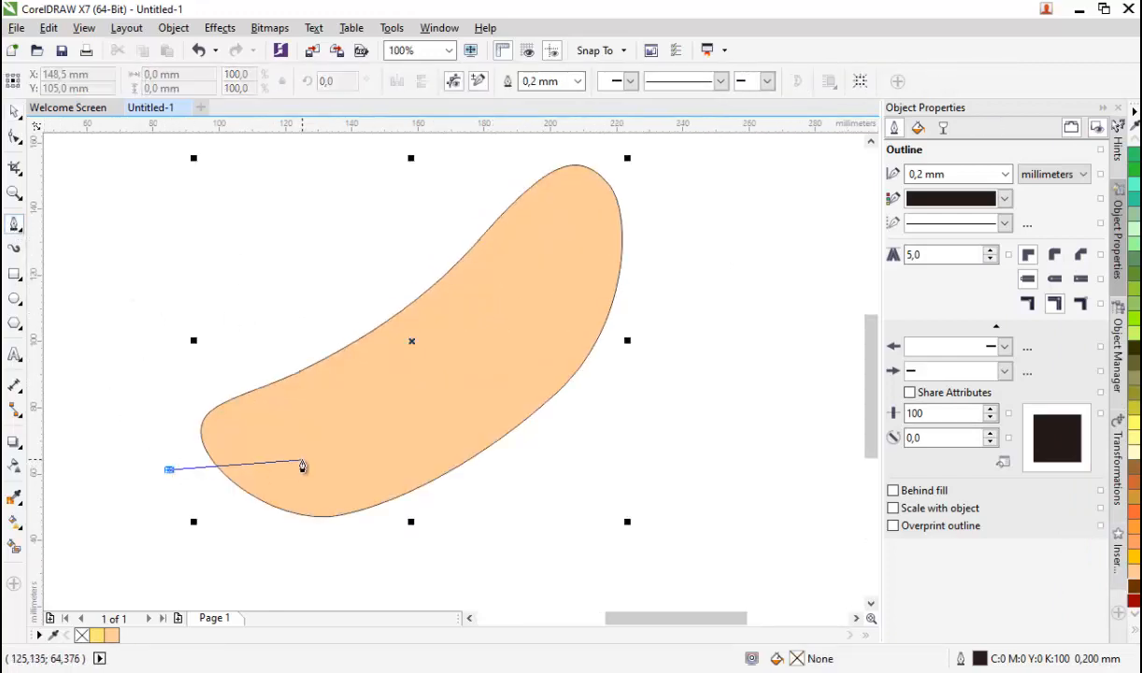
pyautogui.moveTo(404, 410); pyautogui.dragTo(489, 360)
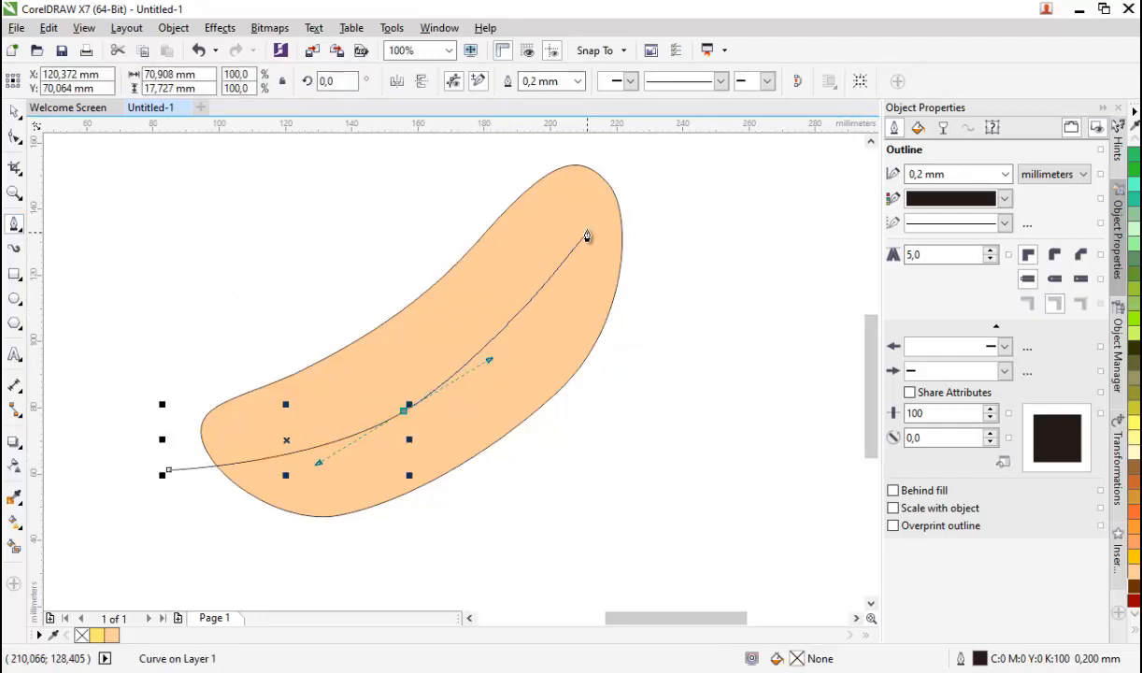
pyautogui.moveTo(586, 227); pyautogui.dragTo(615, 166)
pyautogui.scroll(-2, 580, 234)
pyautogui.click(602, 165)
pyautogui.moveTo(593, 342); pyautogui.dragTo(484, 408)
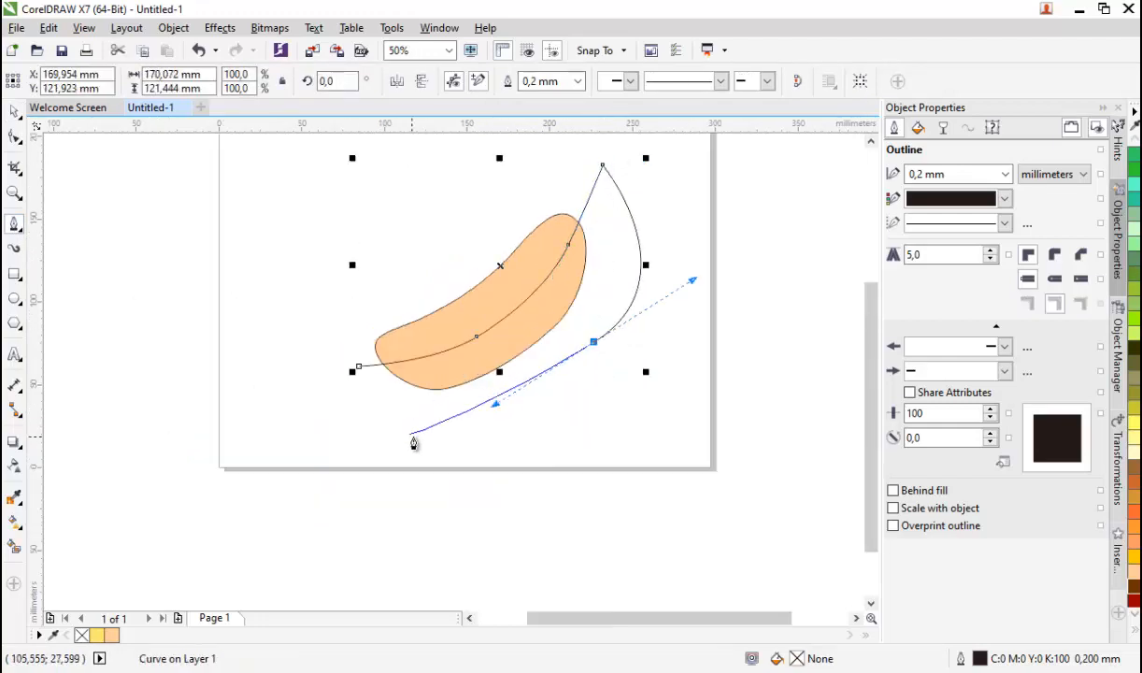
pyautogui.moveTo(413, 437); pyautogui.dragTo(456, 451)
pyautogui.click(359, 366)
pyautogui.click(14, 111)
pyautogui.click(204, 301)
pyautogui.scroll(-1, 204, 301)
pyautogui.scroll(1, 318, 265)
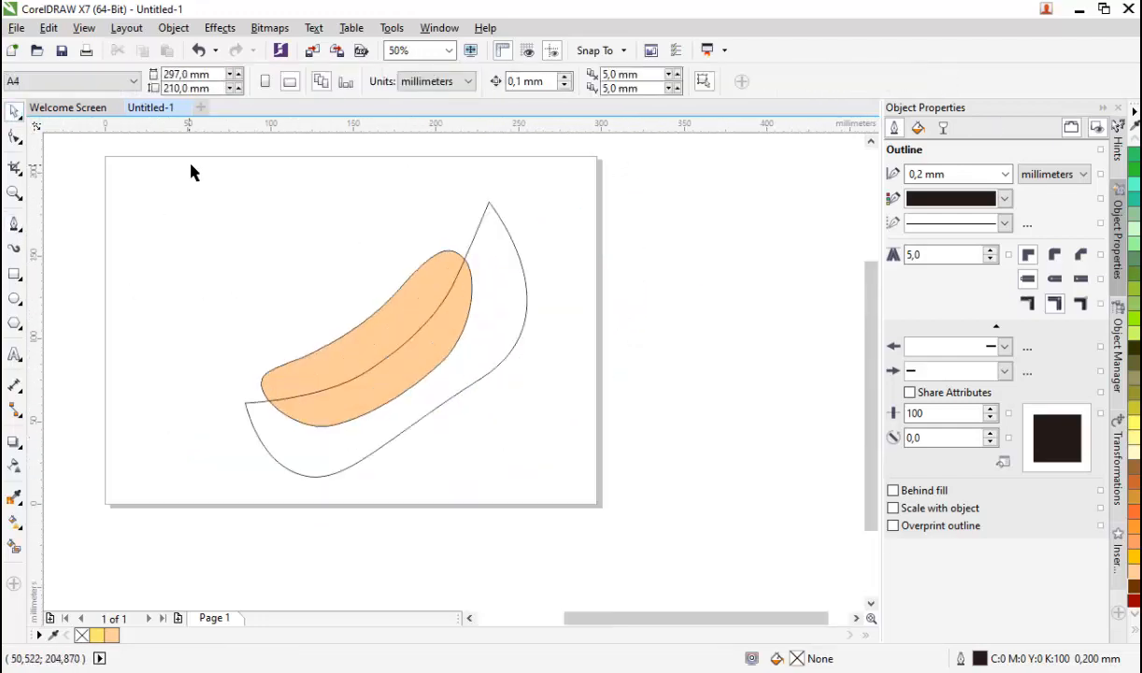
# Step: Intersect the body with the overlapping shape to create a separate lower shadow piece, and delete the helper shape
pyautogui.moveTo(190, 164); pyautogui.dragTo(566, 525)
pyautogui.click(533, 81)
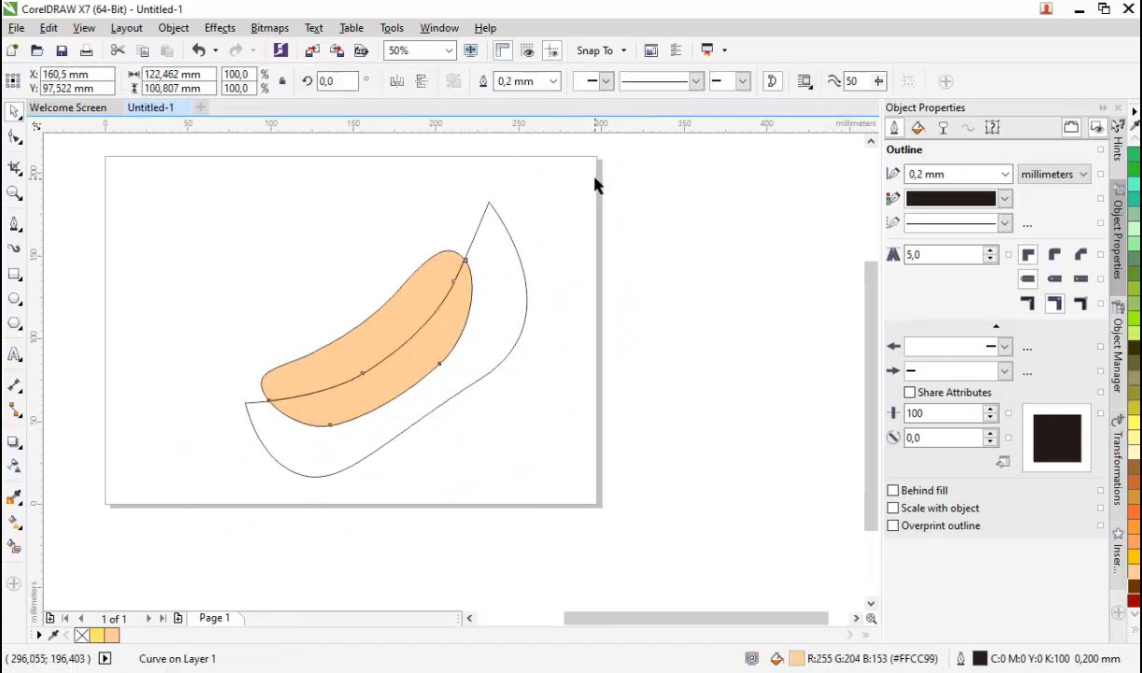
pyautogui.click(594, 180)
pyautogui.moveTo(489, 276); pyautogui.dragTo(713, 349)
pyautogui.click(779, 364)
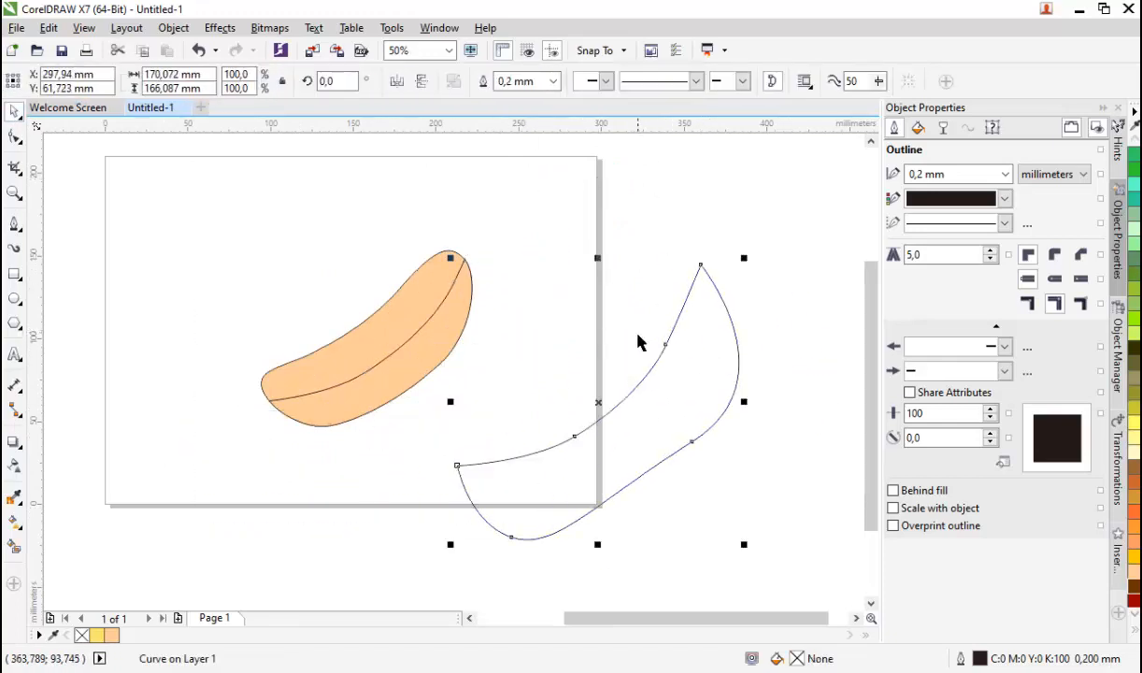
pyautogui.rightClick(725, 351)
pyautogui.click(752, 385)
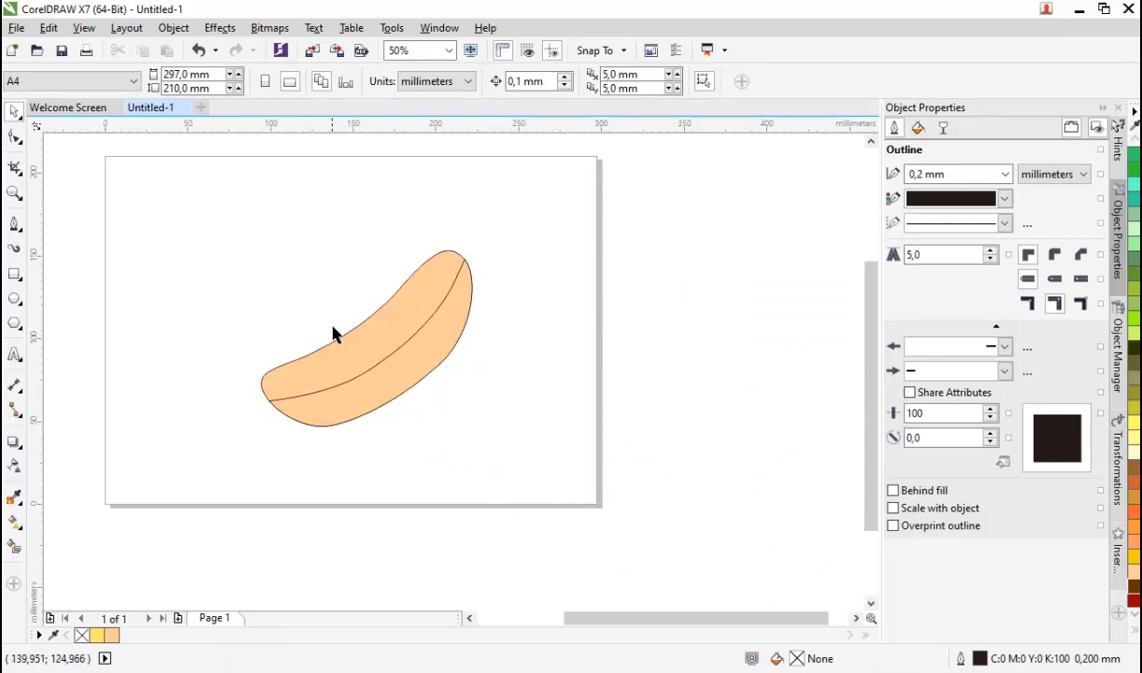
# Step: Change the lower shadow piece's fill to a darker orange, RGB 240, 174, 108 (#F0AE6C)
pyautogui.click(395, 395)
pyautogui.doubleClick(795, 658)
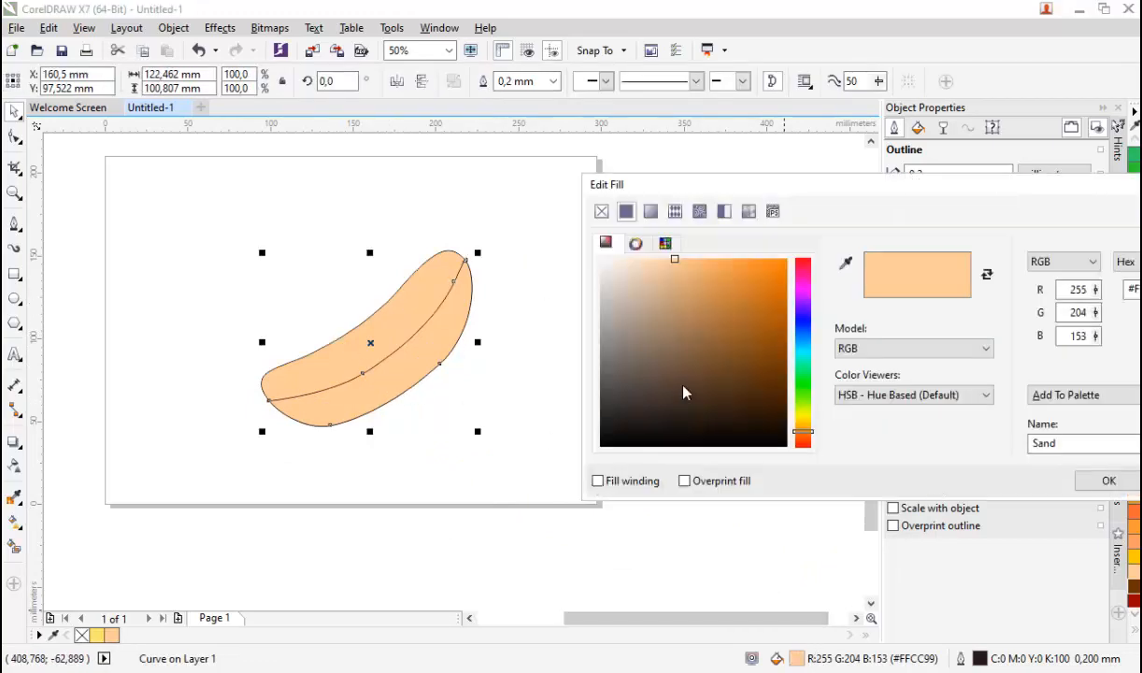
pyautogui.click(703, 270)
pyautogui.click(1108, 480)
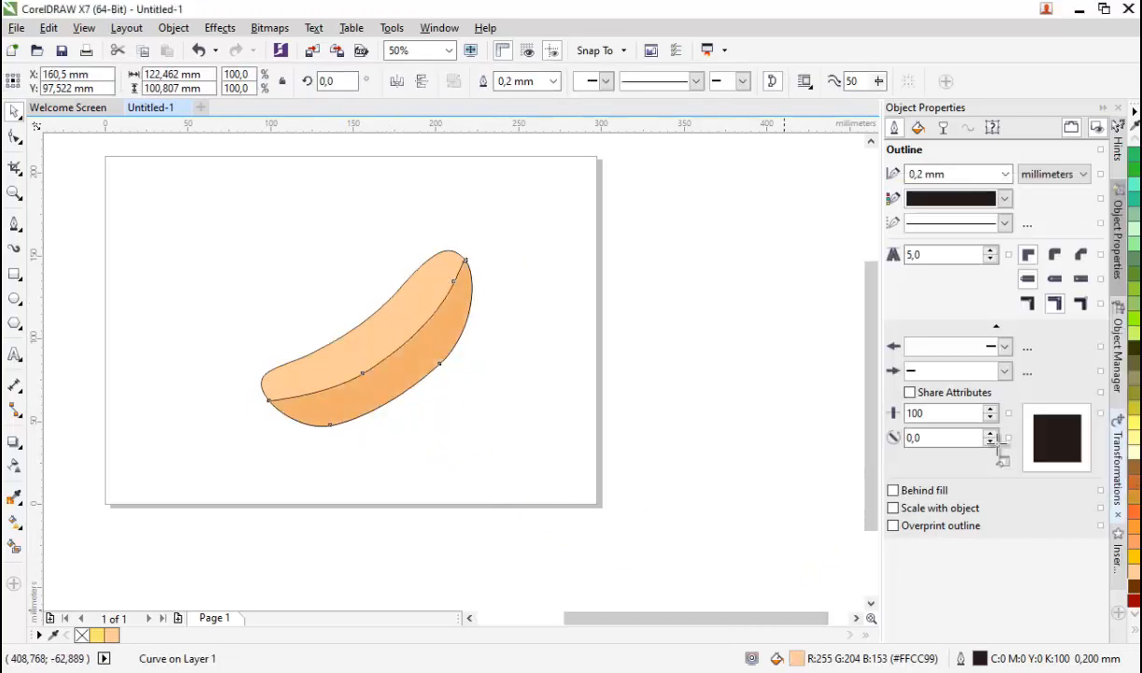
pyautogui.click(232, 194)
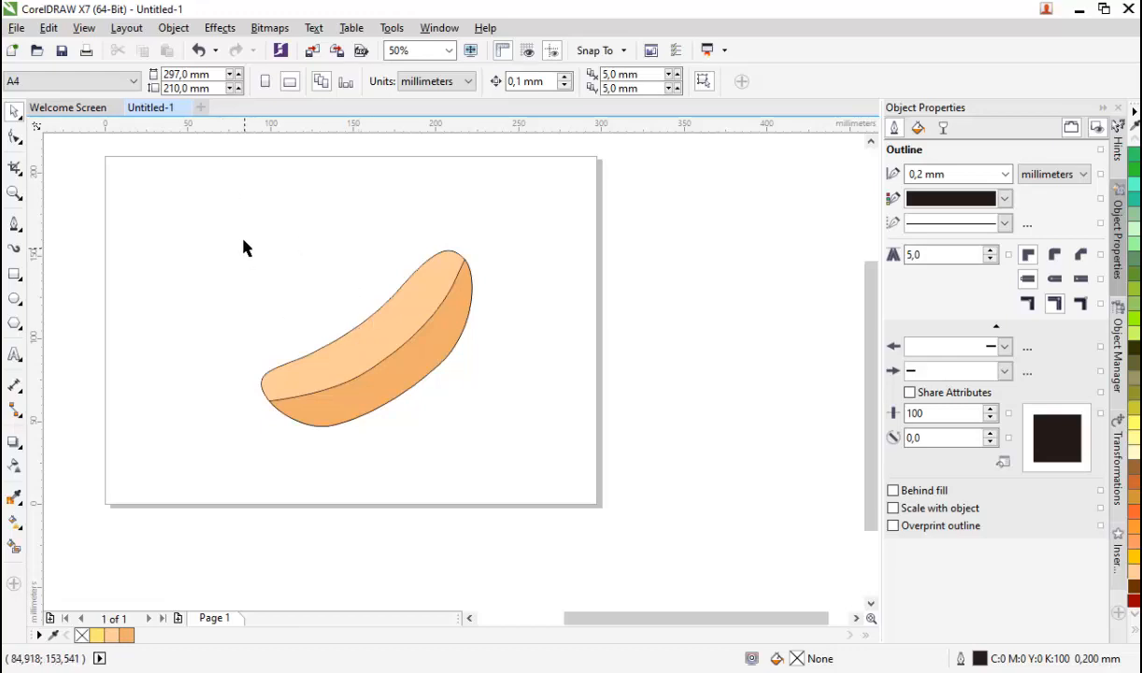
# Step: Remove the outline from the darker shadow piece by setting its outline width to None
pyautogui.click(415, 364)
pyautogui.click(554, 81)
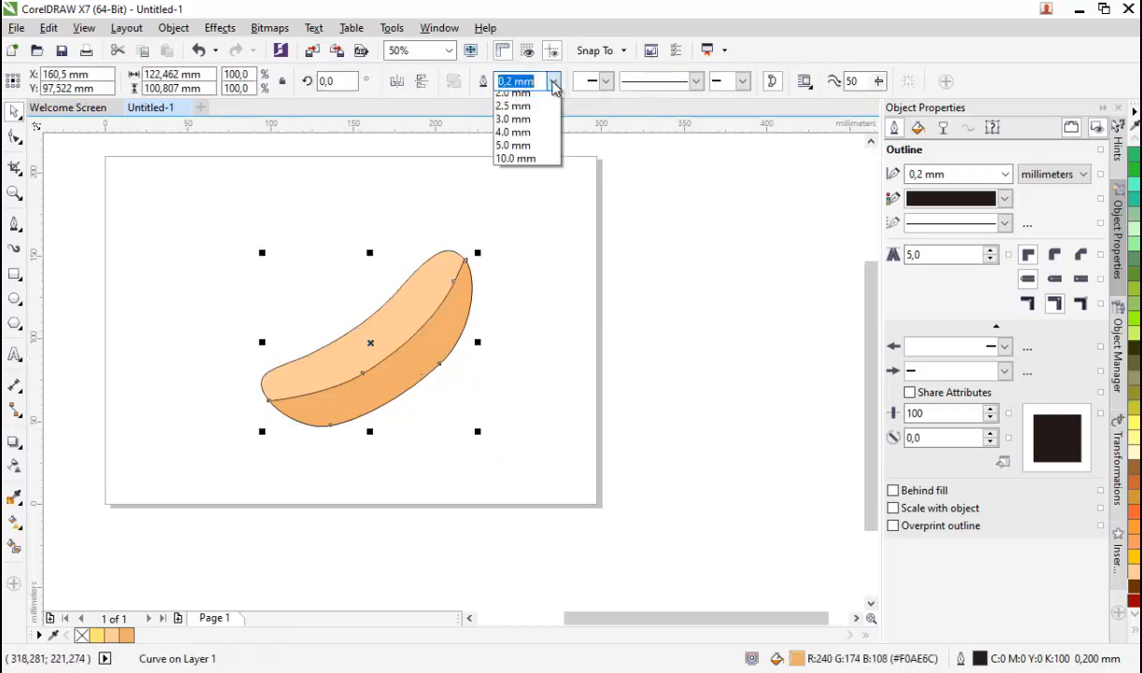
pyautogui.click(514, 98)
pyautogui.click(518, 288)
# Step: Set the main body's outline width to 2.5 mm and check the line thickness at a smaller scale
pyautogui.scroll(1, 345, 338)
pyautogui.click(356, 353)
pyautogui.click(553, 81)
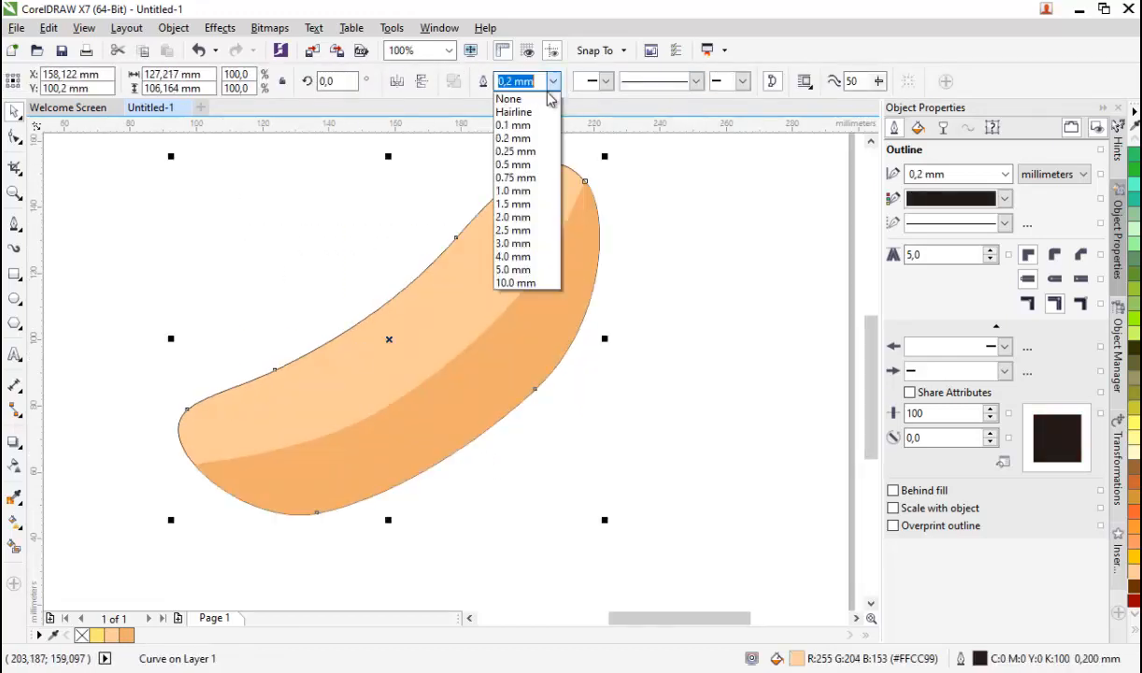
pyautogui.click(512, 230)
pyautogui.click(420, 219)
pyautogui.click(471, 287)
pyautogui.scroll(-2, 471, 287)
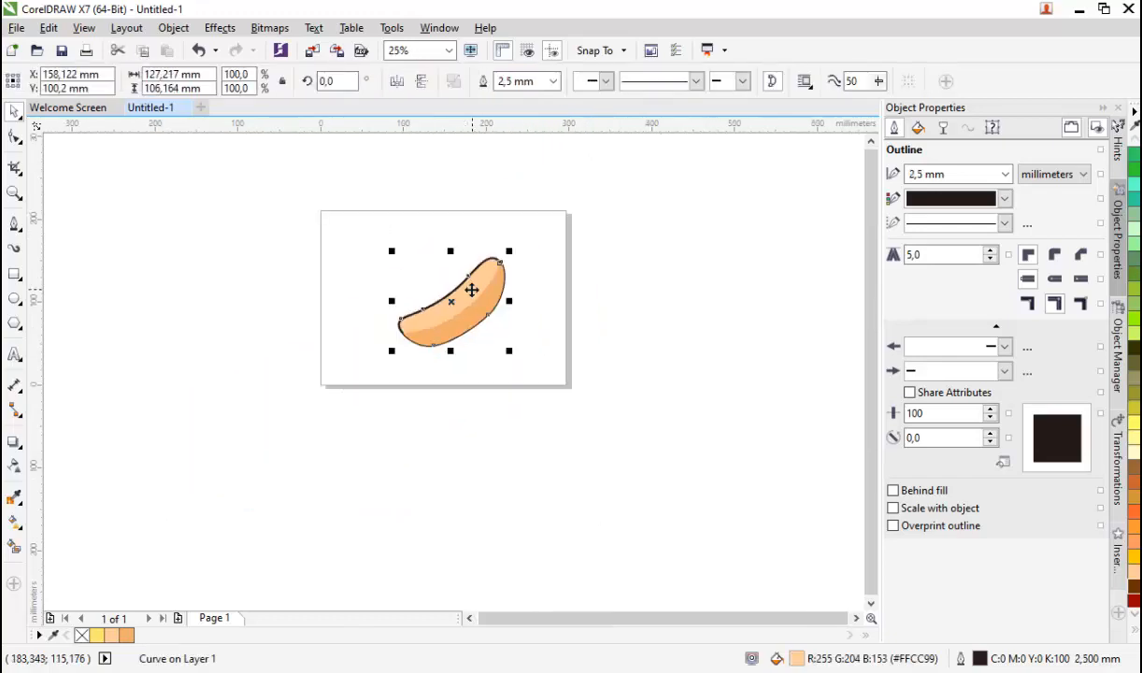
pyautogui.scroll(2, 471, 287)
# Step: Set the main body's outline width to 2.0 mm
pyautogui.click(553, 82)
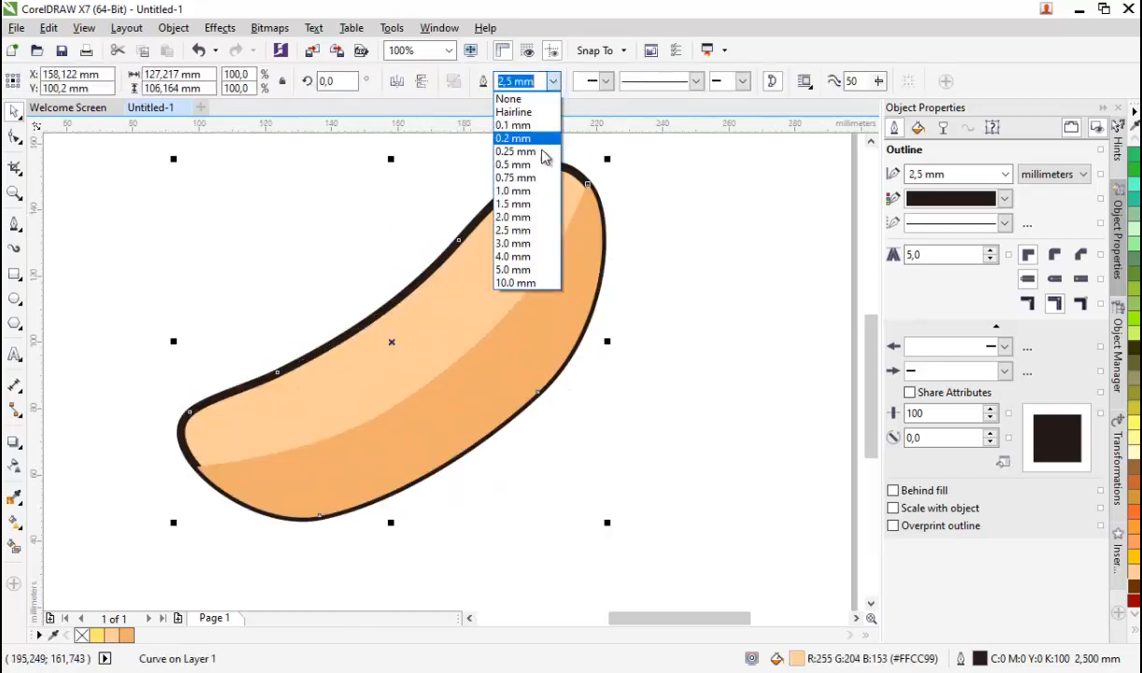
pyautogui.click(528, 214)
pyautogui.click(470, 222)
pyautogui.click(510, 224)
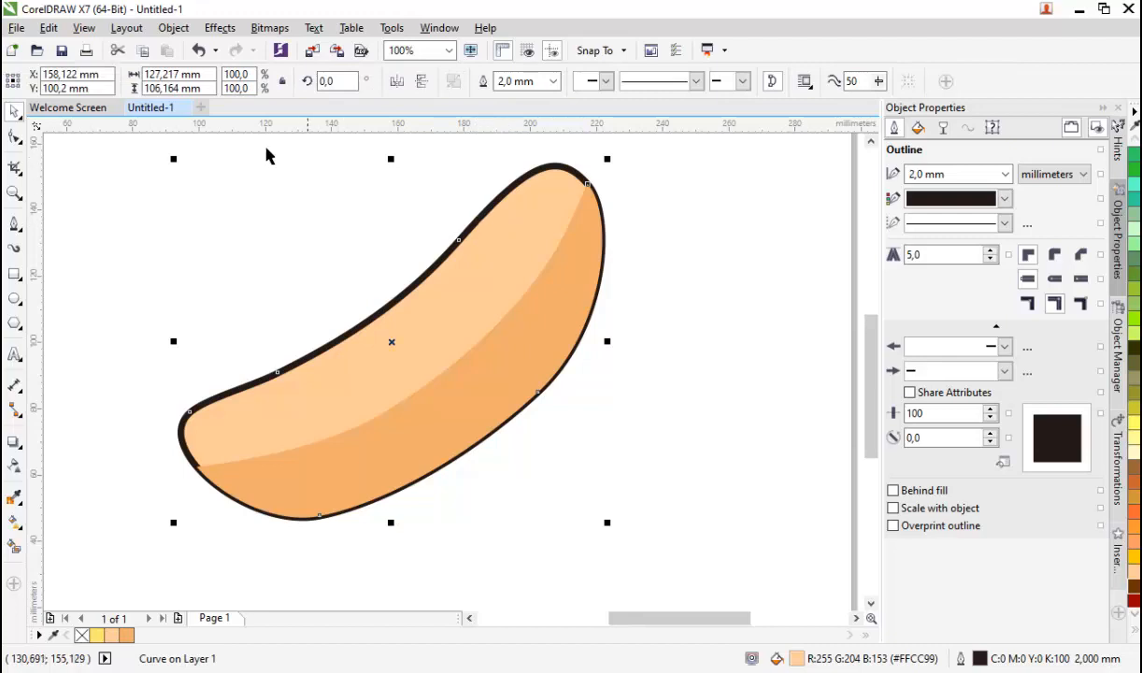
# Step: Convert the main body's 2.0 mm outline to a separate object
pyautogui.click(172, 27)
pyautogui.click(234, 409)
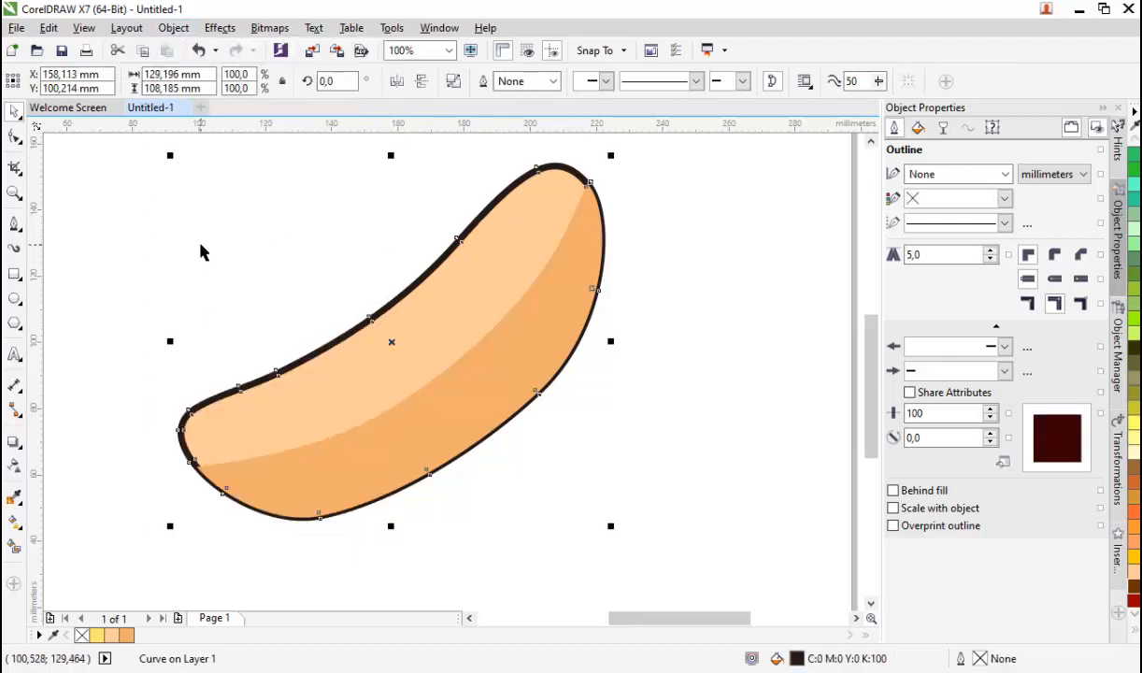
pyautogui.click(201, 245)
# Step: Place the darker shadow piece behind the converted dark outline
pyautogui.scroll(1, 576, 184)
pyautogui.click(604, 212)
pyautogui.scroll(1, 606, 151)
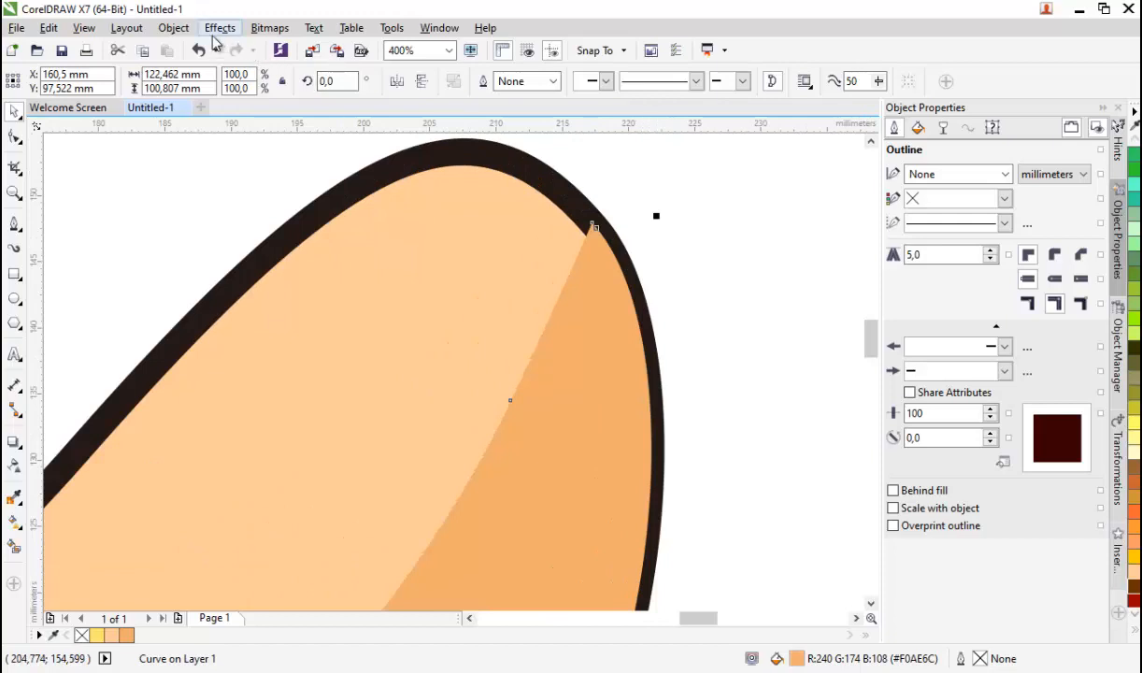
pyautogui.click(173, 29)
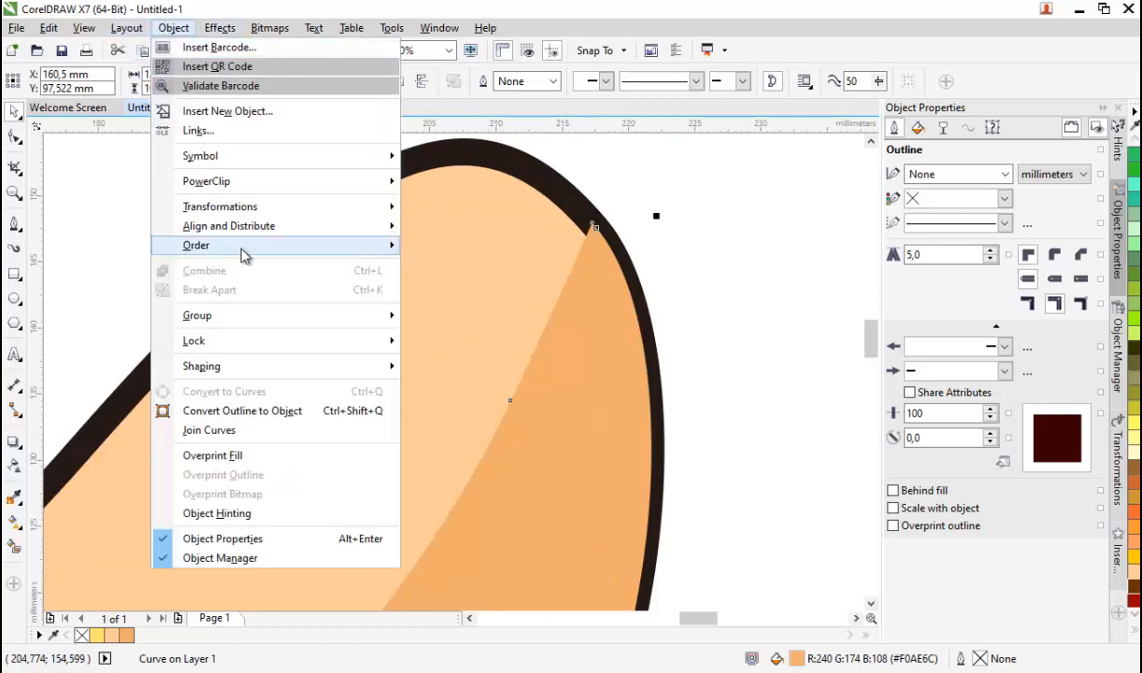
pyautogui.moveTo(245, 245)
pyautogui.click(453, 390)
pyautogui.click(523, 170)
pyautogui.scroll(-3, 526, 174)
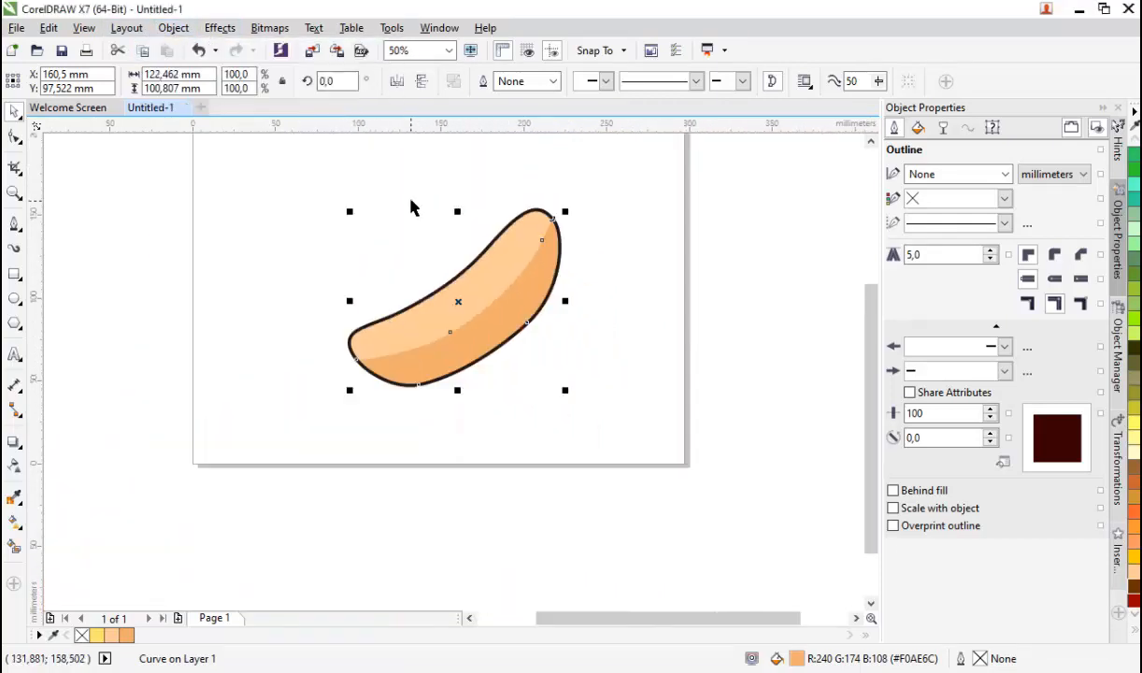
# Step: Draw a thin curved highlight, about 65 by 45 mm overall, along the body's upper edge with the Pen tool
pyautogui.click(593, 423)
pyautogui.click(14, 222)
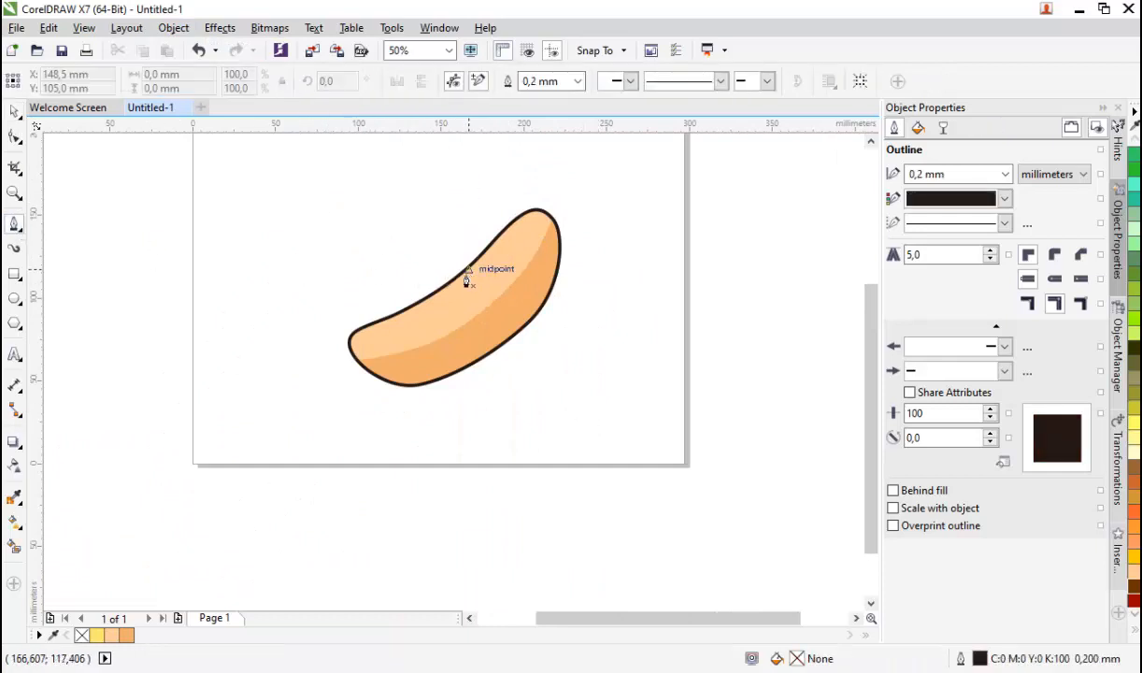
pyautogui.scroll(2, 466, 267)
pyautogui.click(150, 471)
pyautogui.moveTo(407, 339); pyautogui.dragTo(494, 273)
pyautogui.click(579, 169)
pyautogui.moveTo(380, 376); pyautogui.dragTo(277, 441)
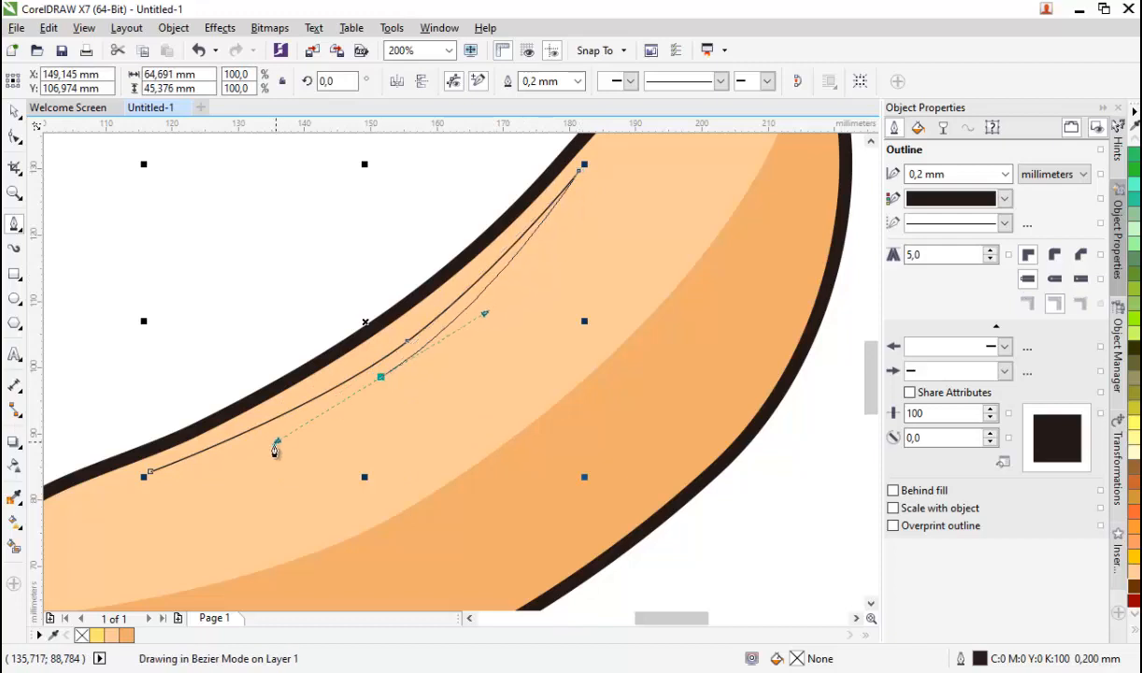
pyautogui.click(150, 470)
pyautogui.scroll(-1, 427, 329)
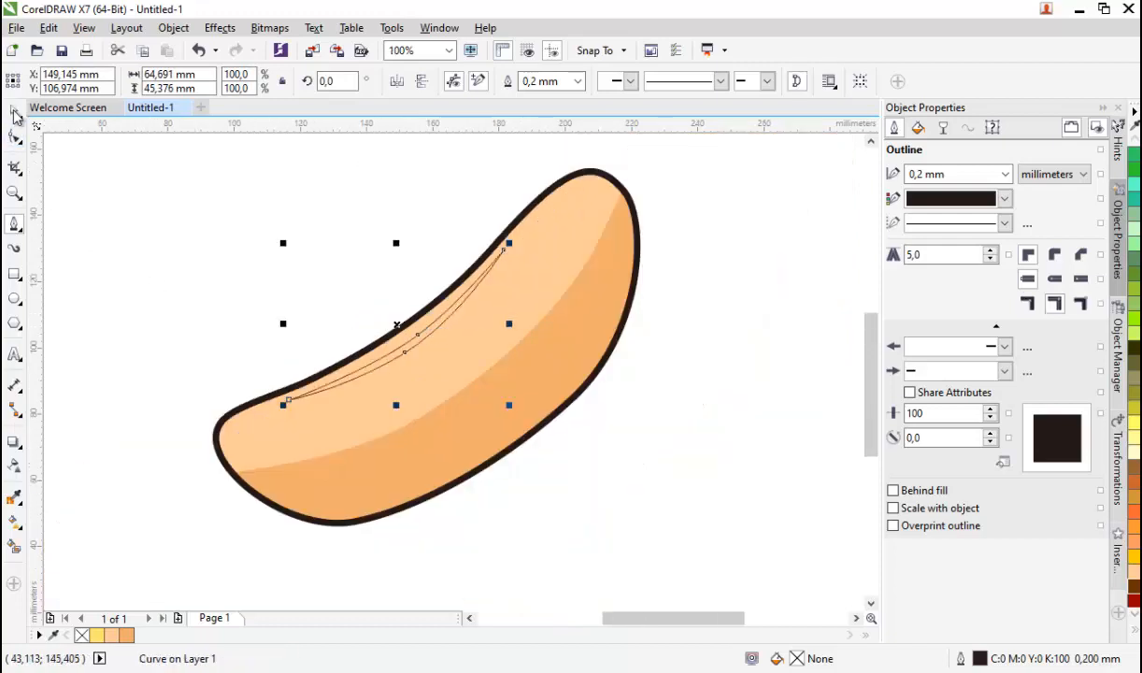
pyautogui.click(80, 165)
# Step: Fill the highlight shape with the sand colour sampled from the main body
pyautogui.scroll(1, 370, 324)
pyautogui.click(14, 497)
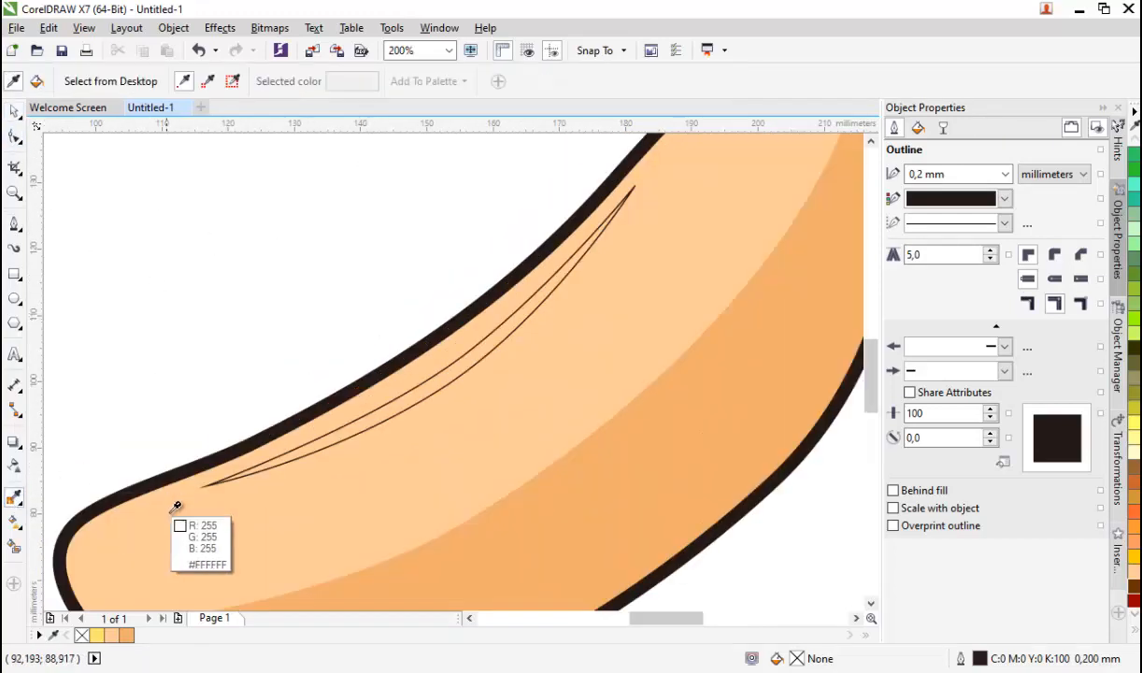
pyautogui.click(164, 513)
pyautogui.scroll(1, 363, 426)
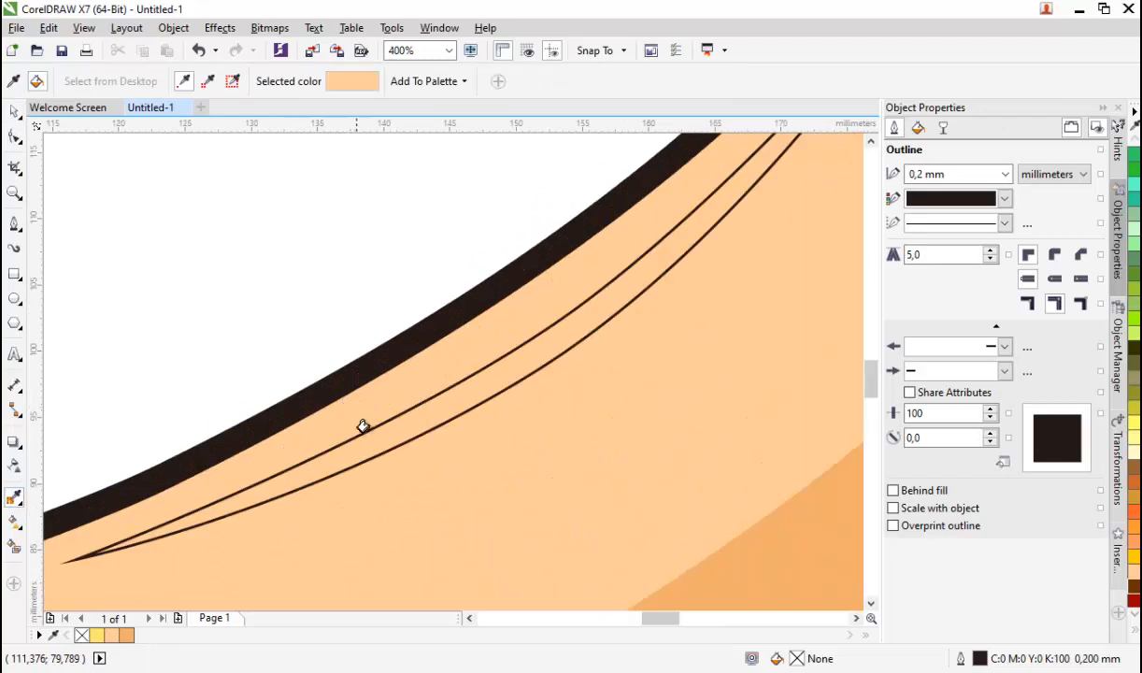
pyautogui.click(14, 112)
pyautogui.scroll(-1, 319, 321)
pyautogui.click(457, 340)
pyautogui.scroll(-1, 459, 341)
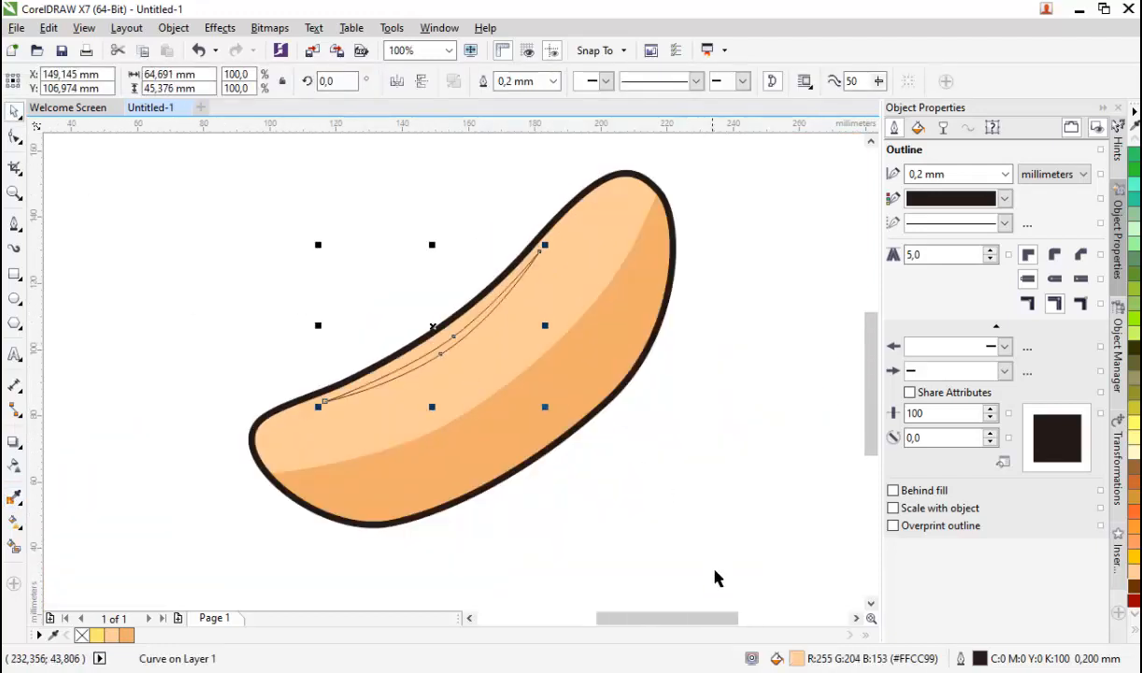
# Step: Lighten the highlight's fill to RGB 255, 232, 209 (#FFE8D1) and set its outline width to None
pyautogui.doubleClick(797, 657)
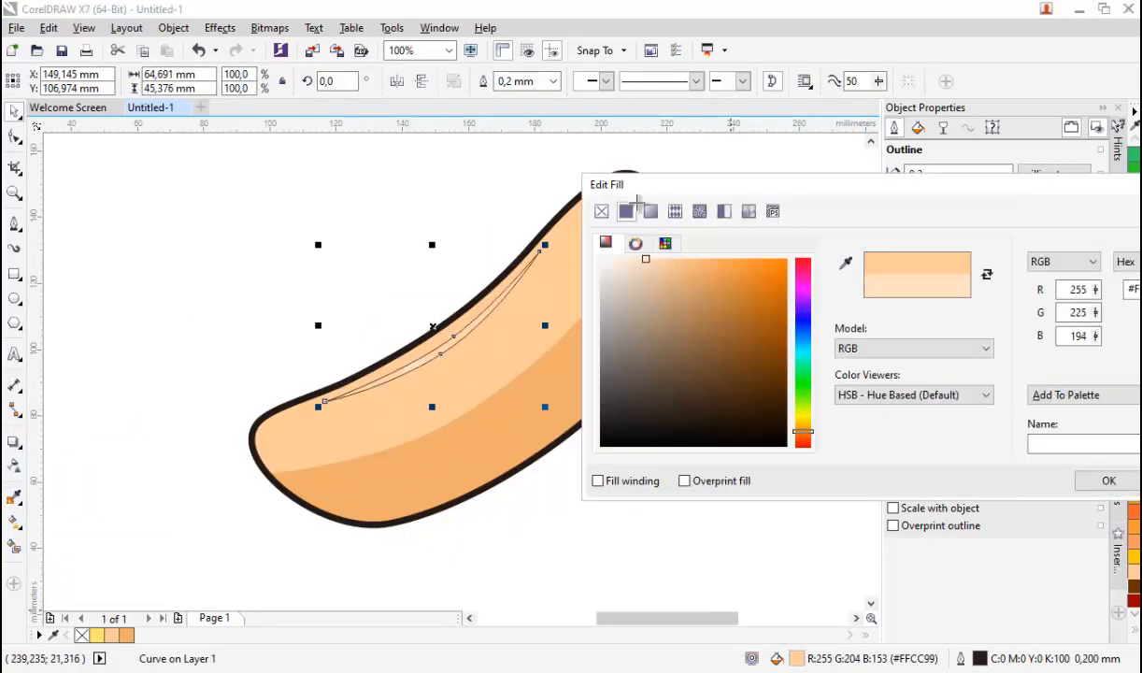
pyautogui.click(1108, 480)
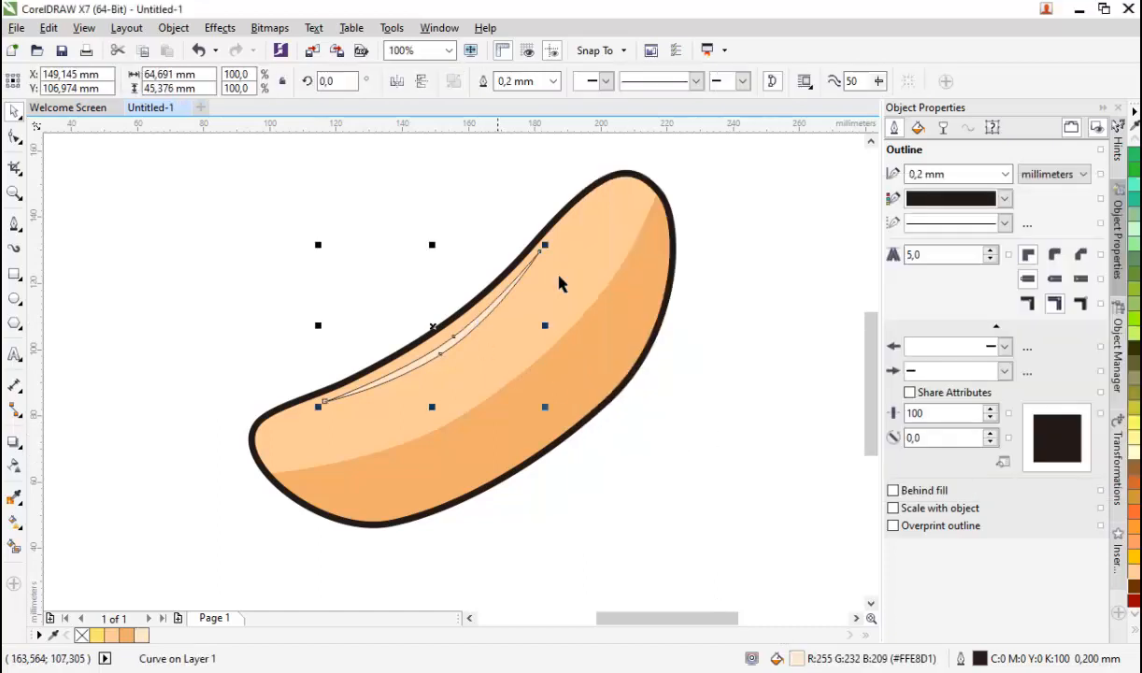
pyautogui.click(555, 81)
pyautogui.click(541, 100)
pyautogui.click(476, 276)
pyautogui.scroll(-1, 476, 275)
# Step: Group the bun's body, shadow, highlight and outline
pyautogui.moveTo(311, 164); pyautogui.dragTo(647, 471)
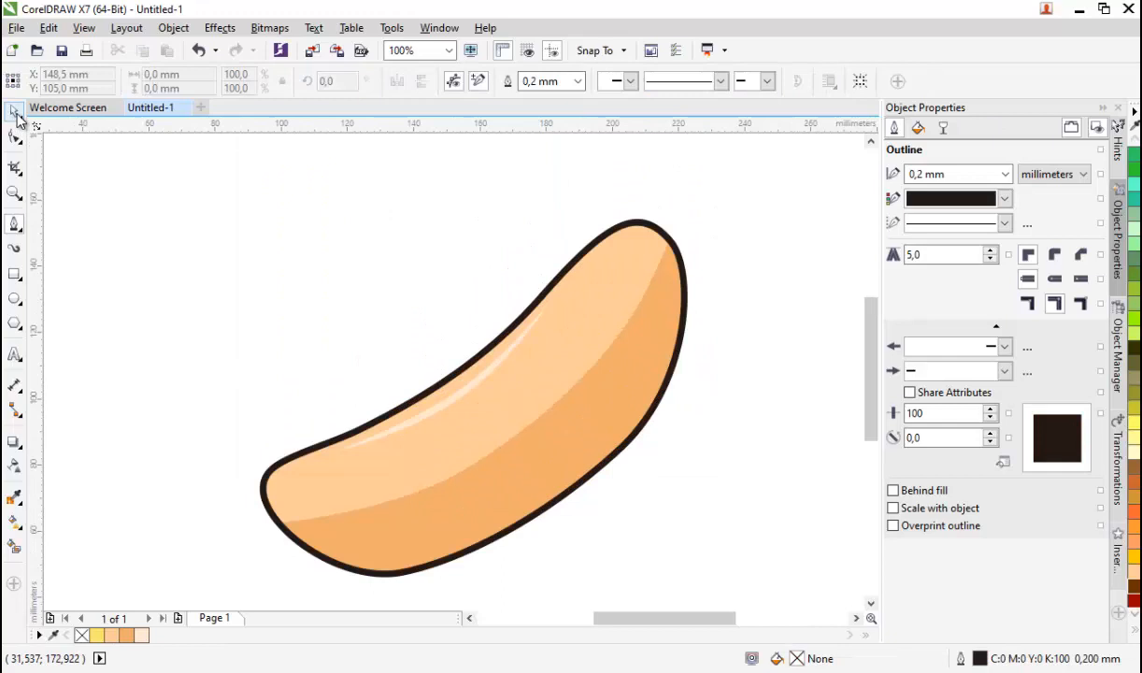
pyautogui.click(14, 112)
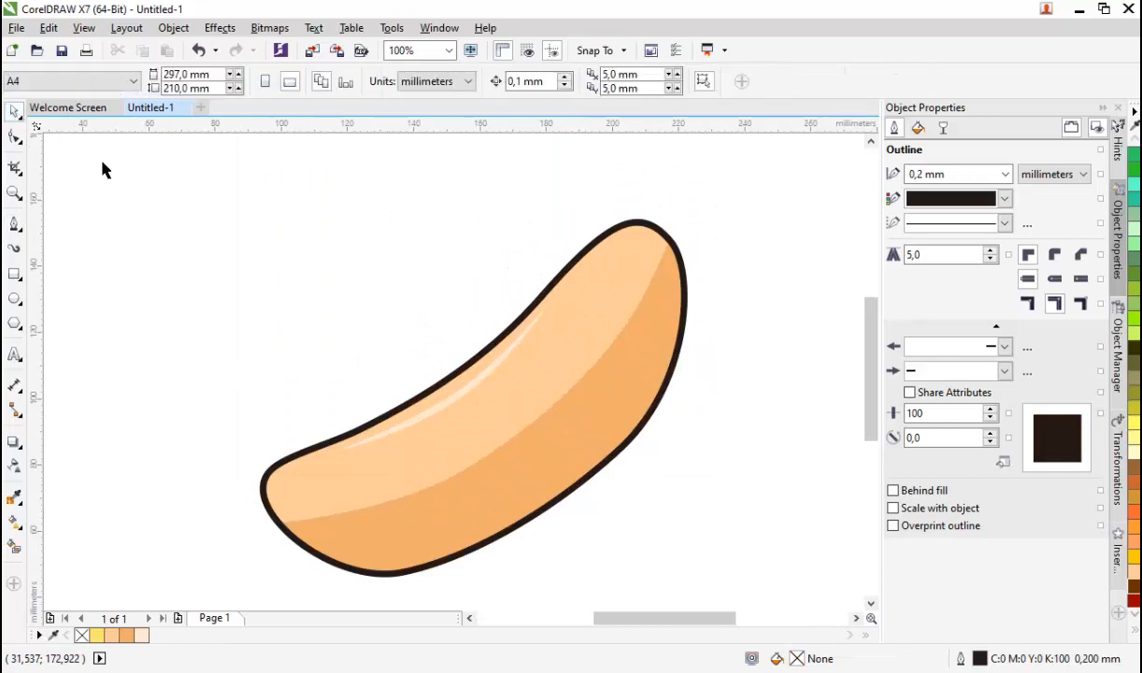
pyautogui.scroll(-1, 406, 325)
pyautogui.click(467, 355)
# Step: Copy and paste the grouped bun, and place the duplicate below and to the right of the original, overlapping the page edge
pyautogui.rightClick(468, 329)
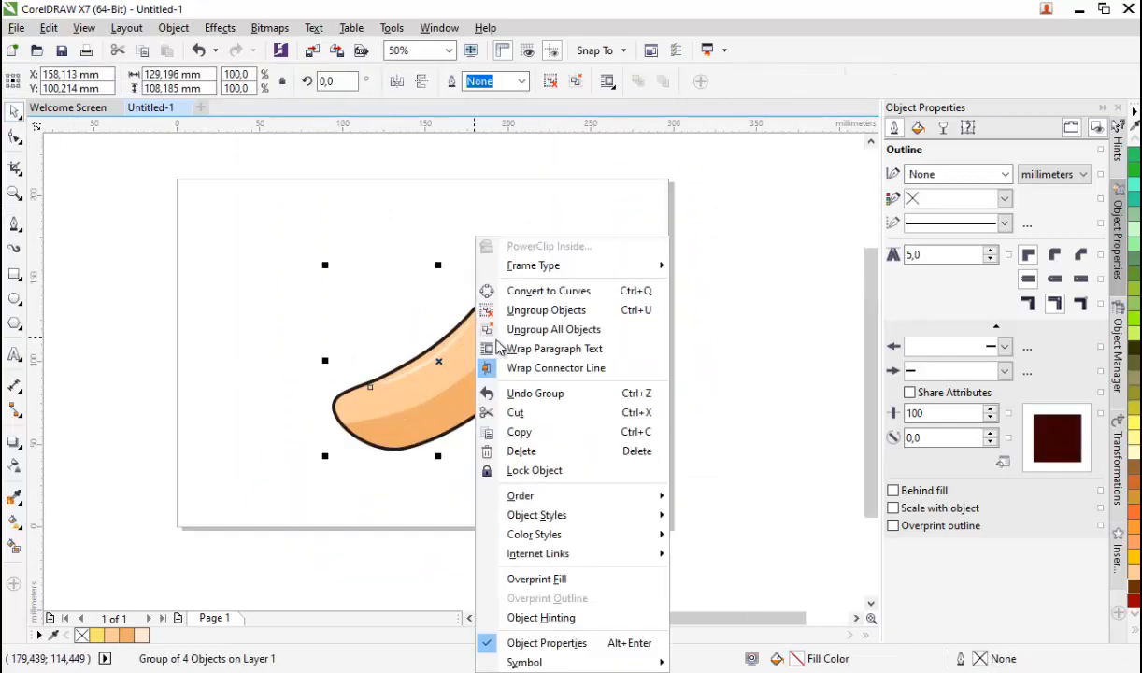
pyautogui.click(561, 433)
pyautogui.click(620, 273)
pyautogui.rightClick(622, 271)
pyautogui.click(687, 379)
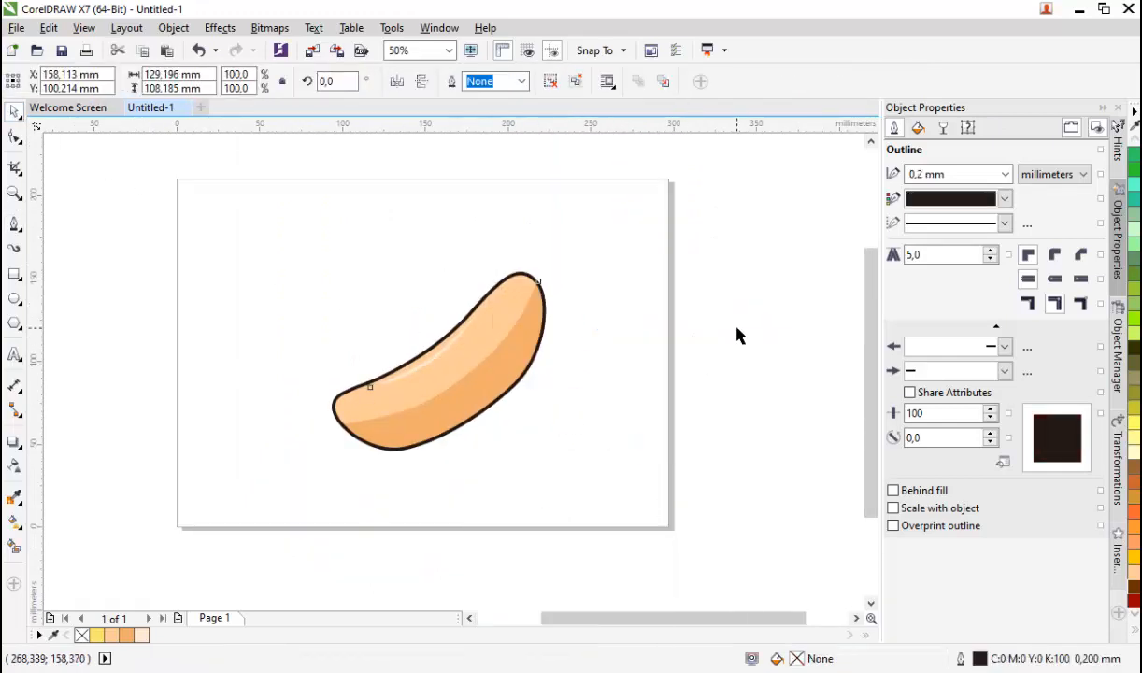
pyautogui.moveTo(655, 407); pyautogui.dragTo(729, 441)
pyautogui.click(627, 358)
# Step: Draw a closed curved sausage shape, about 140 by 102 mm, overlapping the original bun's upper side with the Pen tool
pyautogui.click(14, 224)
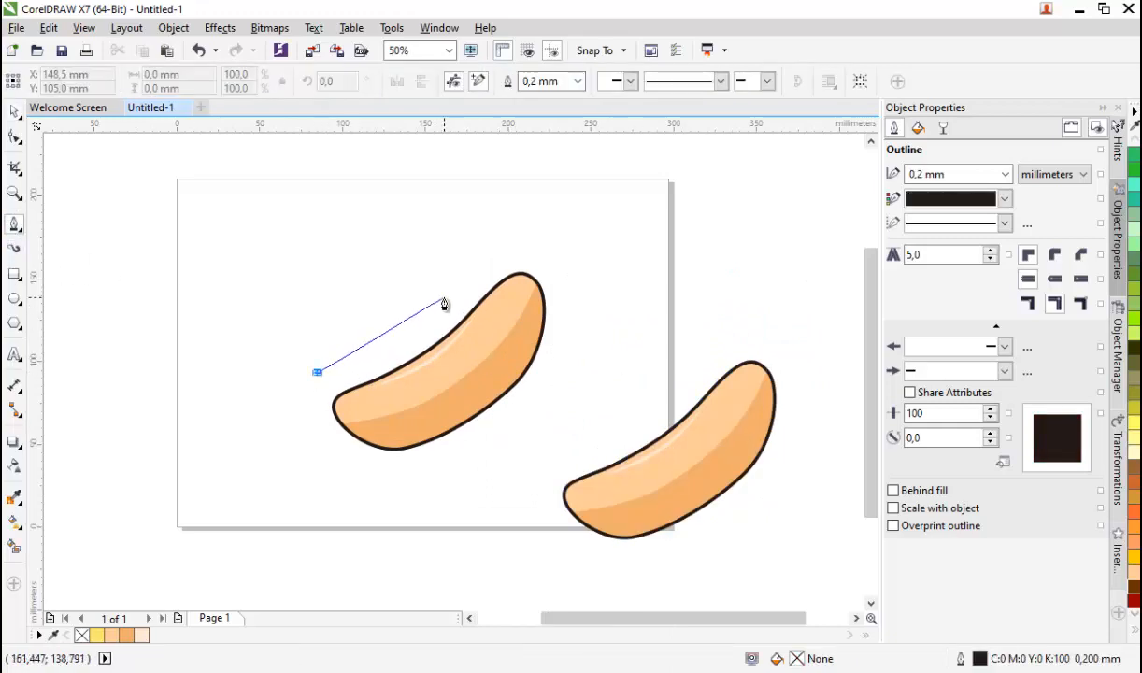
pyautogui.moveTo(443, 297); pyautogui.dragTo(558, 270)
pyautogui.scroll(1, 505, 239)
pyautogui.scroll(1, 552, 319)
pyautogui.click(551, 318)
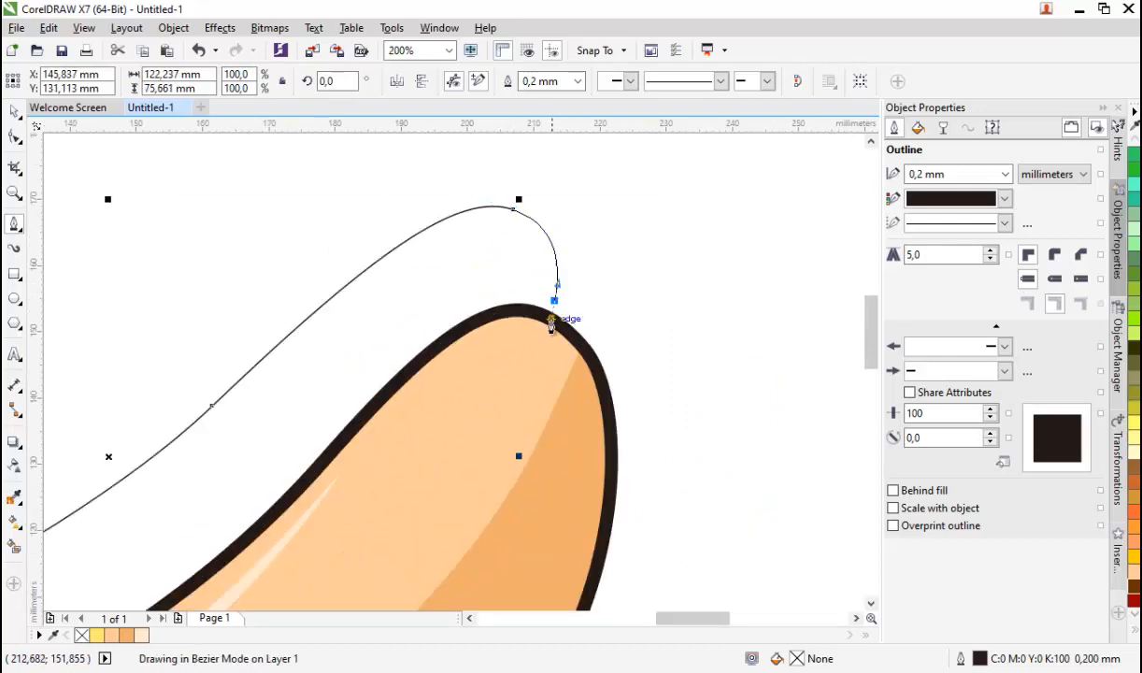
pyautogui.scroll(-1, 552, 318)
pyautogui.scroll(-1, 359, 528)
pyautogui.scroll(1, 354, 475)
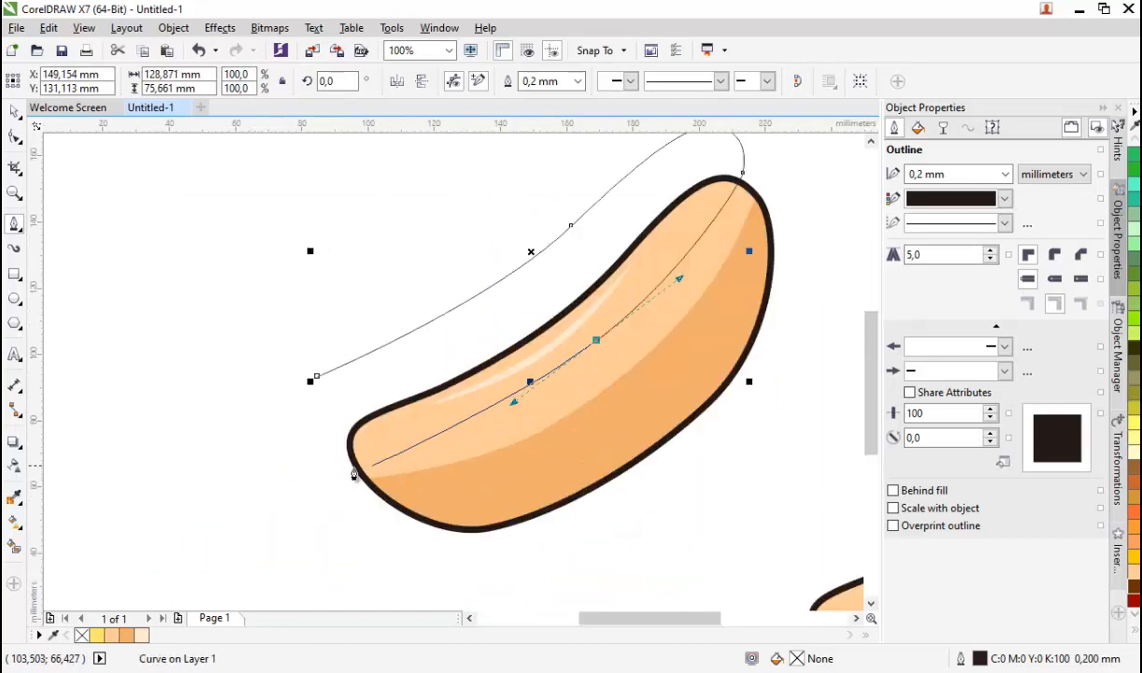
pyautogui.click(366, 464)
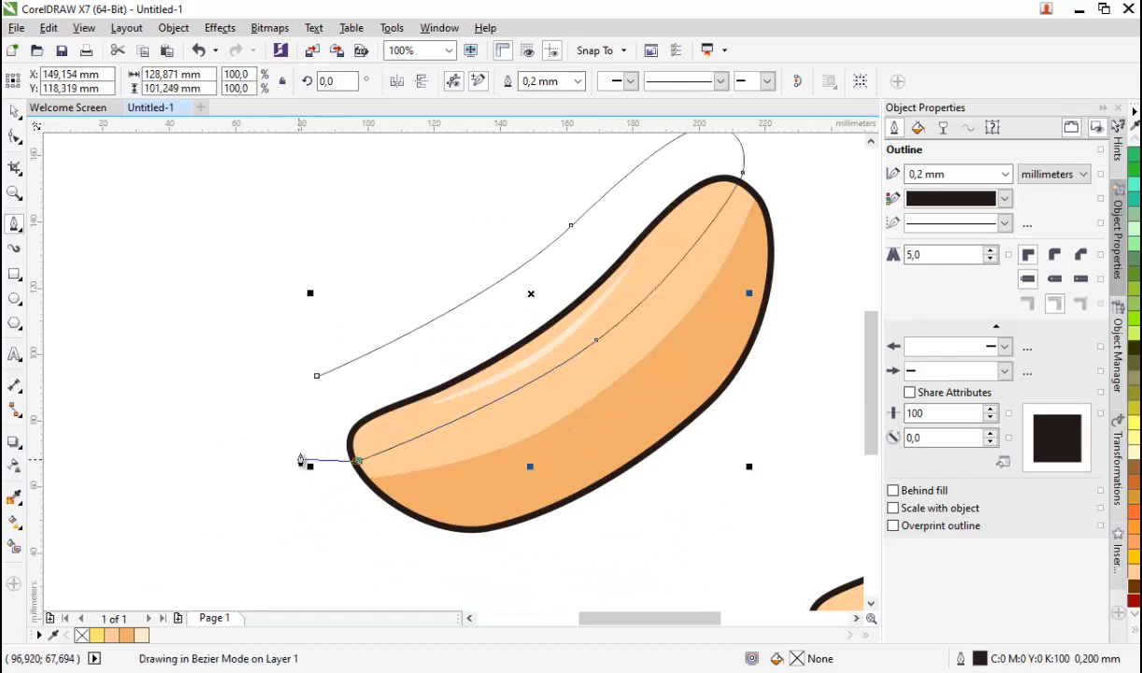
pyautogui.moveTo(286, 436)
pyautogui.mouseDown()
pyautogui.moveTo(267, 397)
pyautogui.moveTo(293, 394)
pyautogui.mouseUp()
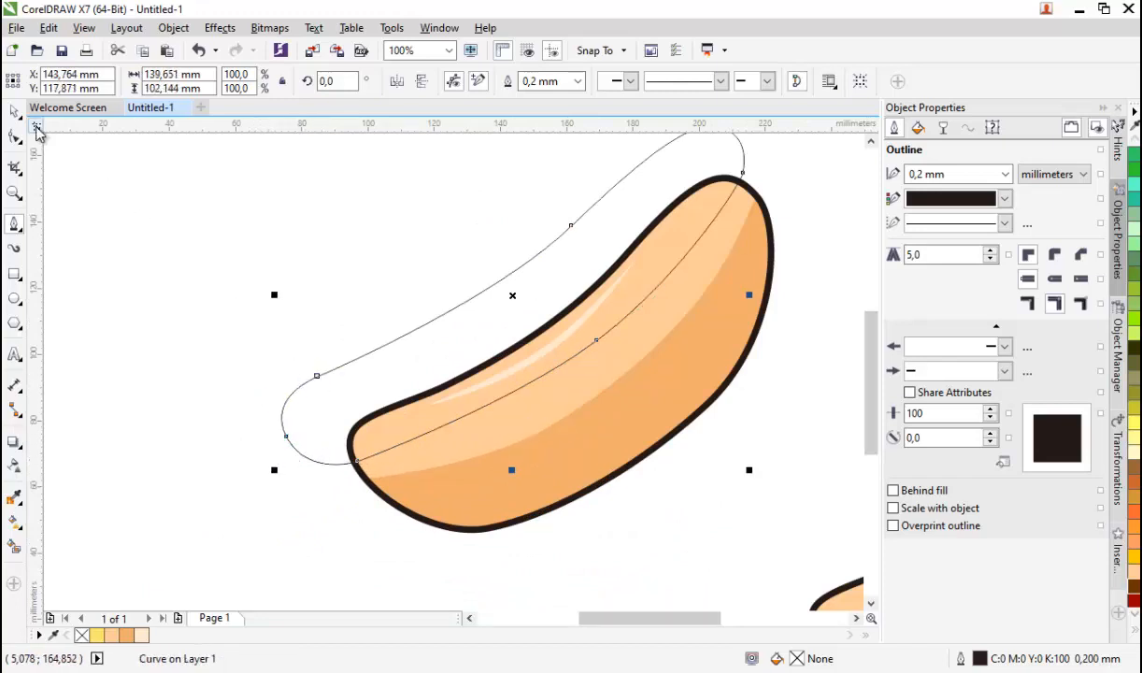
# Step: Reshape the sausage's upper-right end by adjusting its tip node's curve handle and moving the node below it
pyautogui.click(14, 112)
pyautogui.click(175, 281)
pyautogui.scroll(-1, 215, 312)
pyautogui.scroll(1, 434, 245)
pyautogui.click(434, 245)
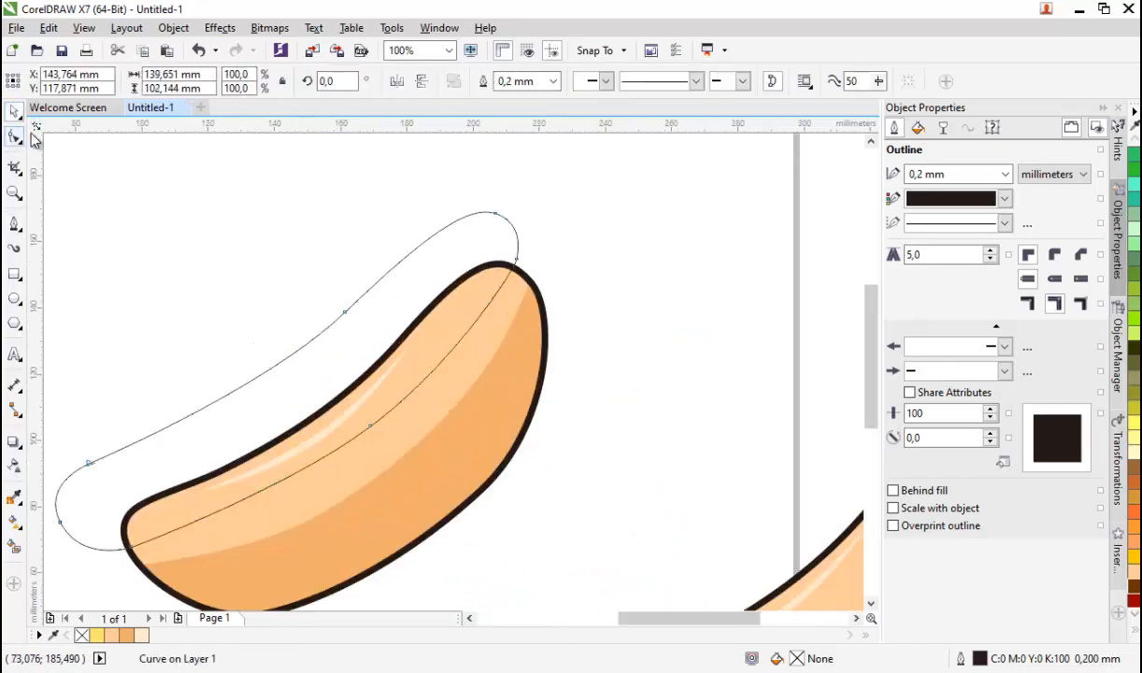
pyautogui.click(495, 214)
pyautogui.moveTo(470, 203); pyautogui.dragTo(460, 191)
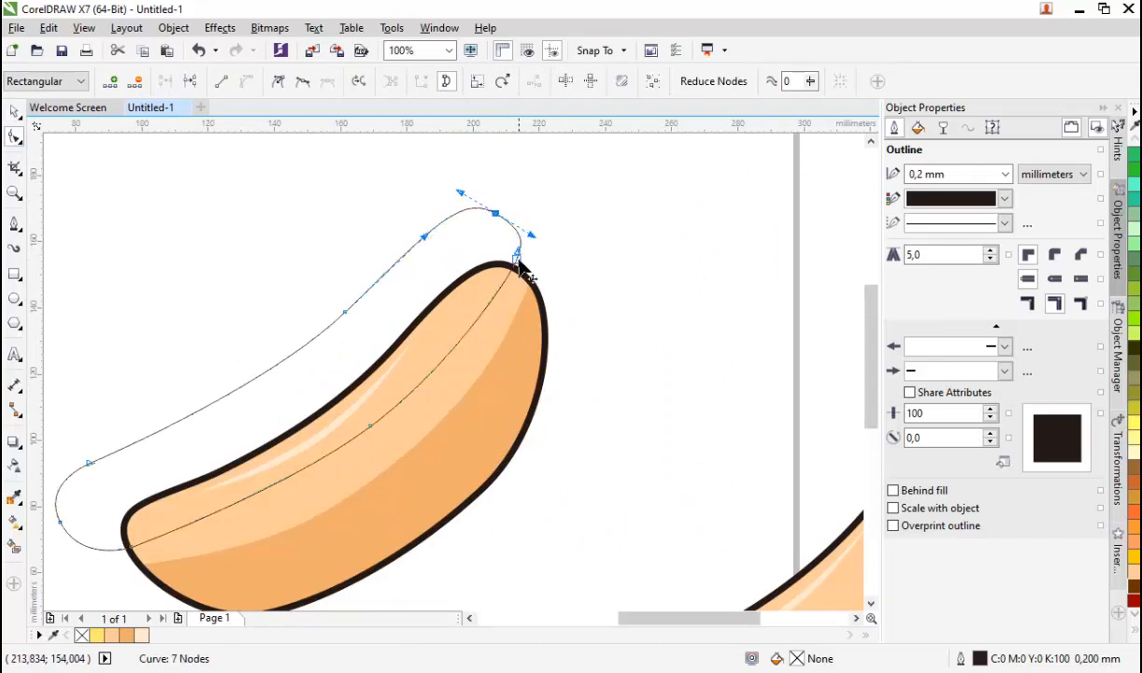
pyautogui.moveTo(517, 259); pyautogui.dragTo(511, 270)
# Step: Refine the sausage's upper edge by moving its middle node, and pull its lower-left end inward
pyautogui.moveTo(344, 312); pyautogui.dragTo(355, 316)
pyautogui.scroll(1, 351, 307)
pyautogui.click(332, 270)
pyautogui.scroll(-2, 394, 278)
pyautogui.scroll(1, 382, 279)
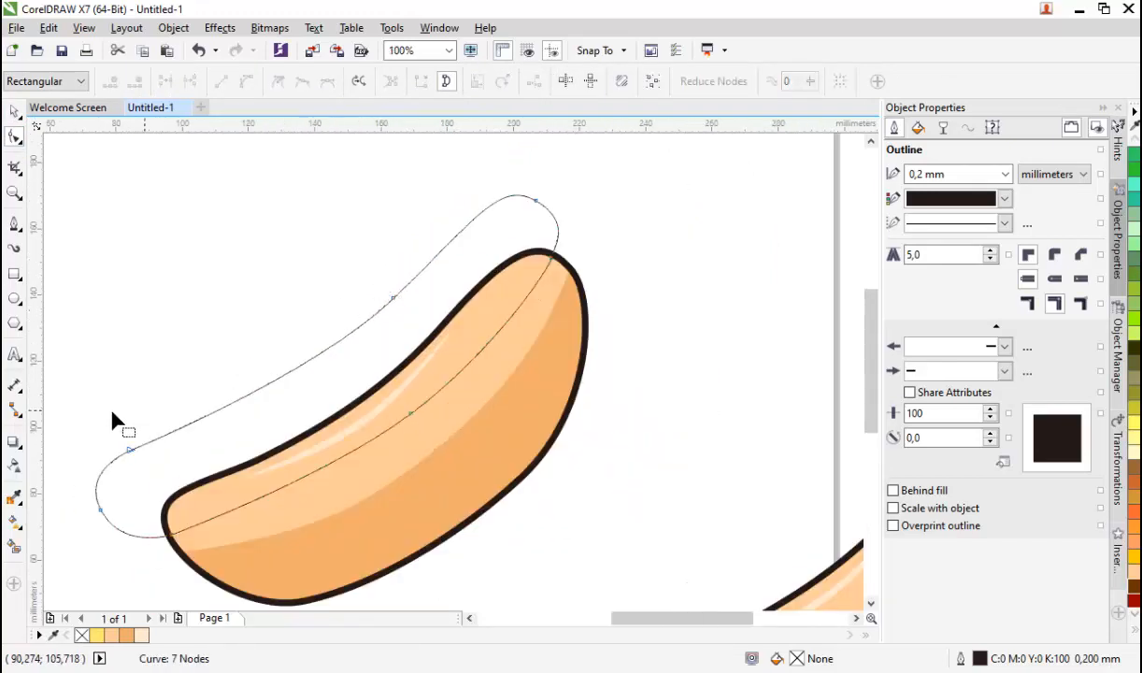
pyautogui.click(101, 510)
pyautogui.moveTo(103, 508); pyautogui.dragTo(113, 496)
# Step: Fill the sausage shape with orange, RGB 254, 84, 0 (#FE5400)
pyautogui.click(1134, 615)
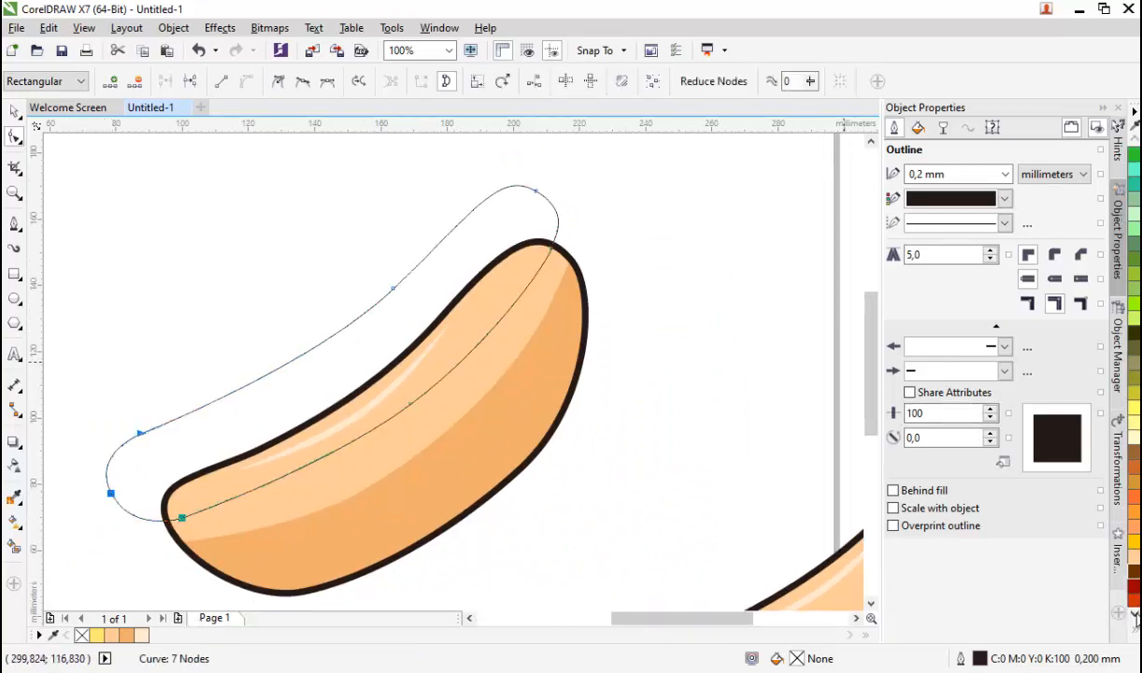
pyautogui.click(1134, 630)
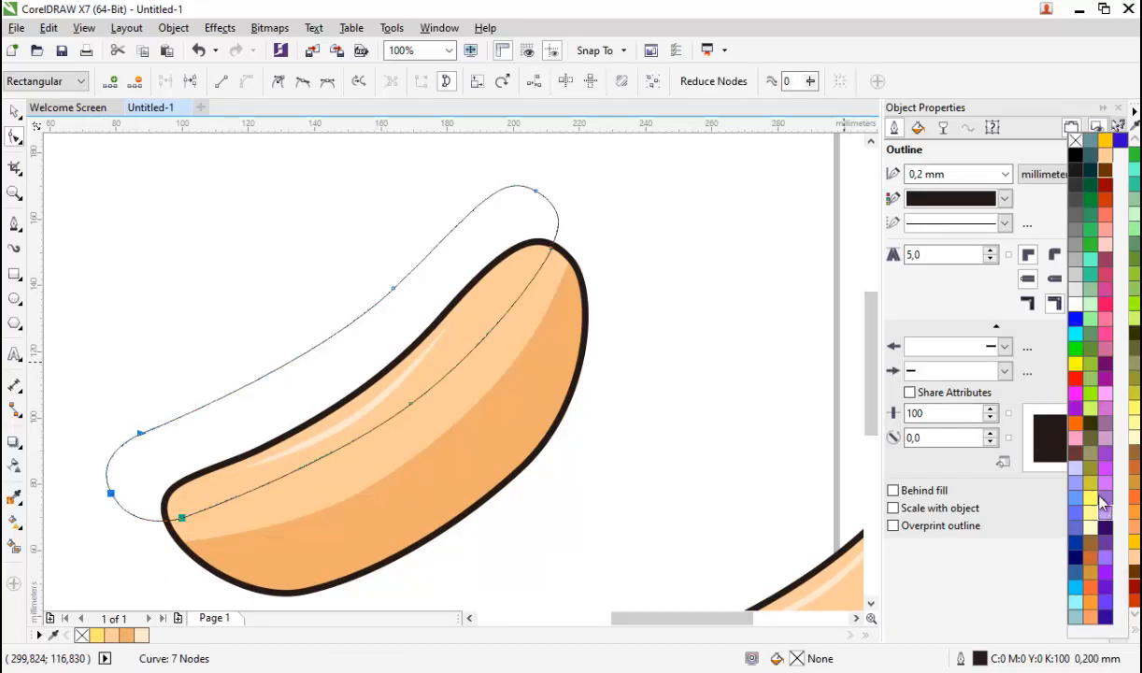
pyautogui.click(1078, 379)
pyautogui.click(1001, 418)
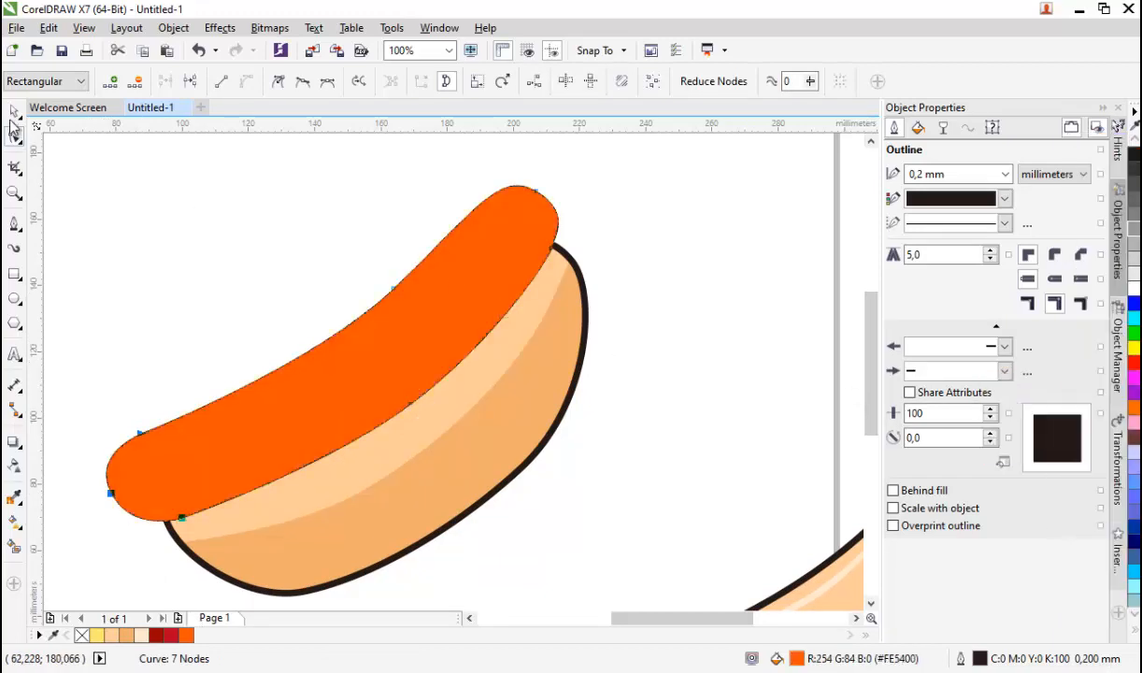
# Step: Set the sausage's outline width to 2.0 mm
pyautogui.click(13, 112)
pyautogui.click(552, 82)
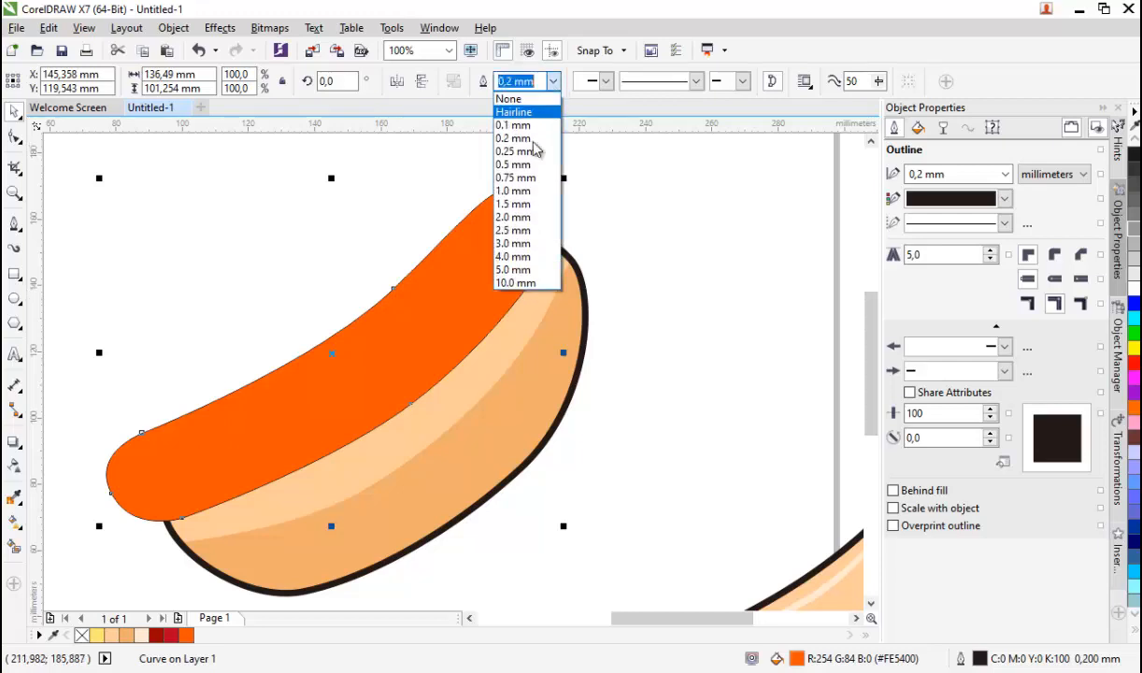
pyautogui.click(518, 219)
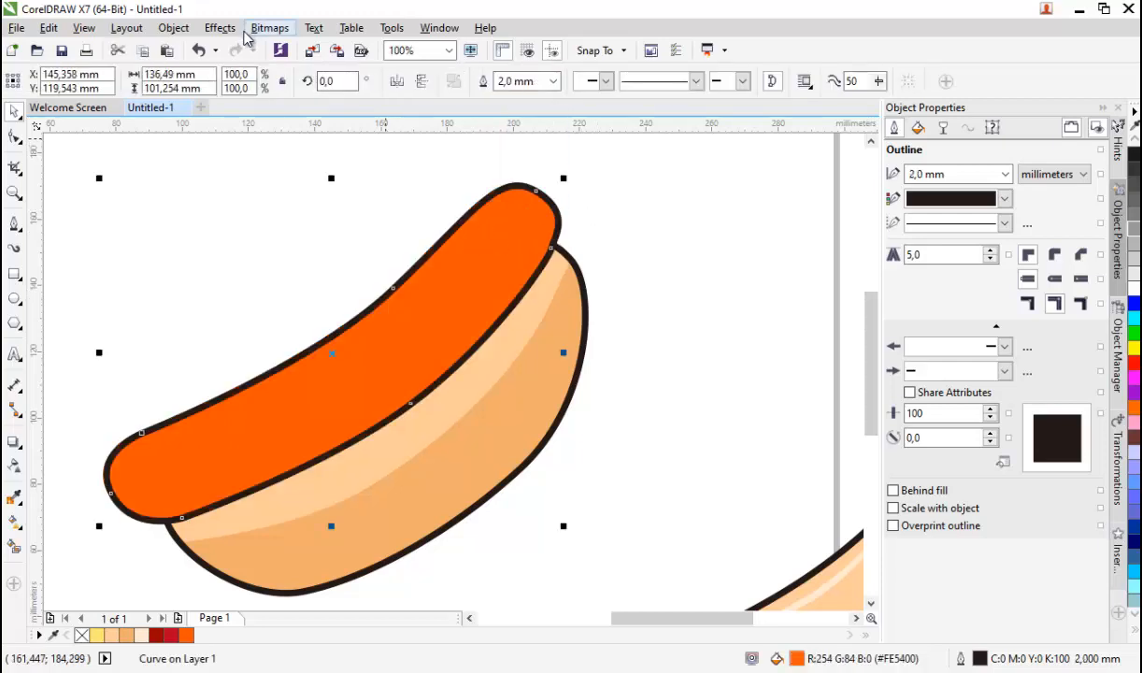
# Step: Convert the sausage's outline to a separate object
pyautogui.click(174, 28)
pyautogui.click(192, 408)
pyautogui.click(340, 316)
pyautogui.scroll(-2, 340, 316)
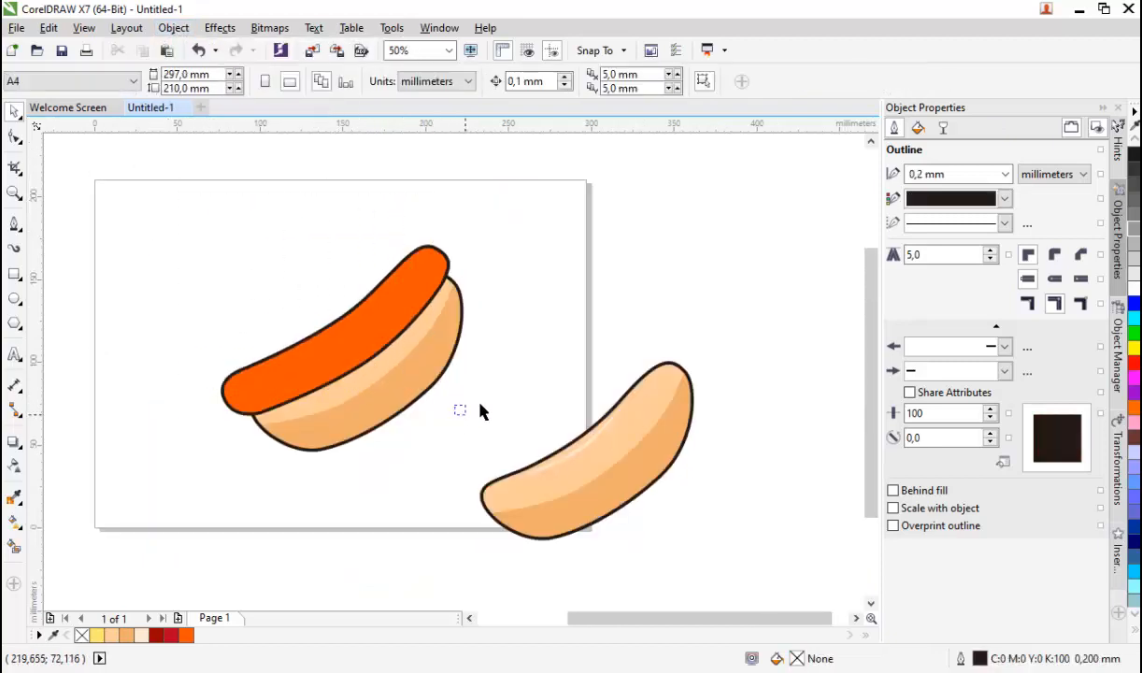
# Step: Shift the orange sausage fill off its outline to check that they are separate, and undo the move
pyautogui.moveTo(359, 331); pyautogui.dragTo(378, 335)
pyautogui.click(446, 377)
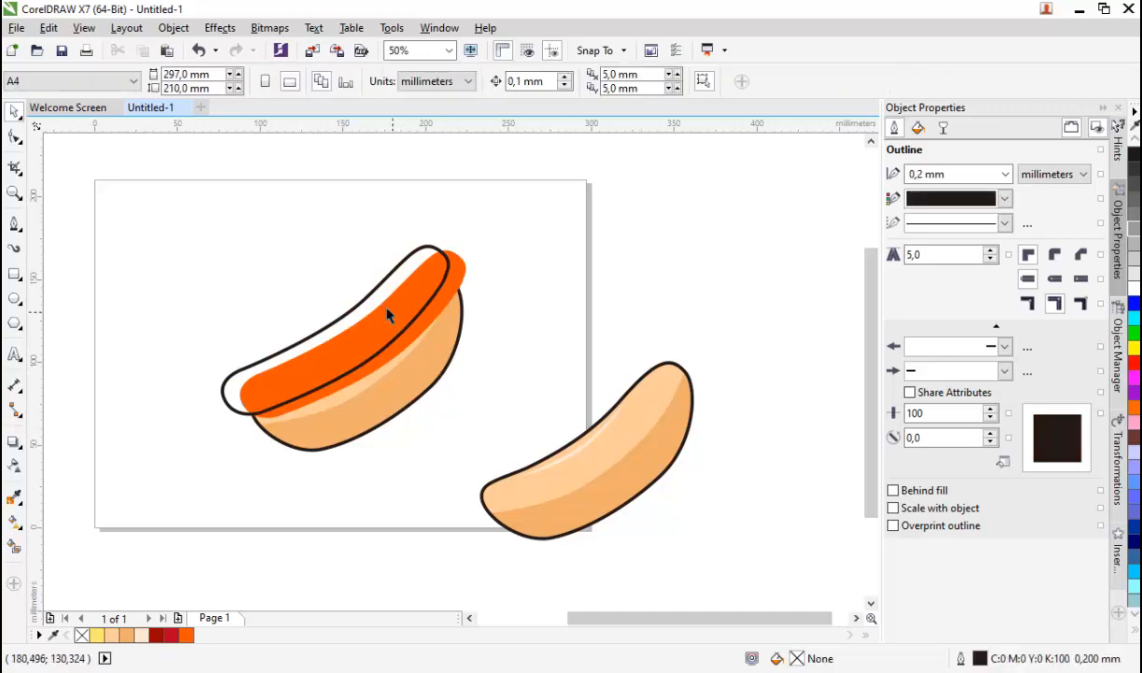
pyautogui.hotkey('ctrl', 'z')
pyautogui.scroll(1, 401, 276)
pyautogui.scroll(-1, 400, 276)
# Step: Group the sausage's orange fill and its dark outline
pyautogui.click(474, 393)
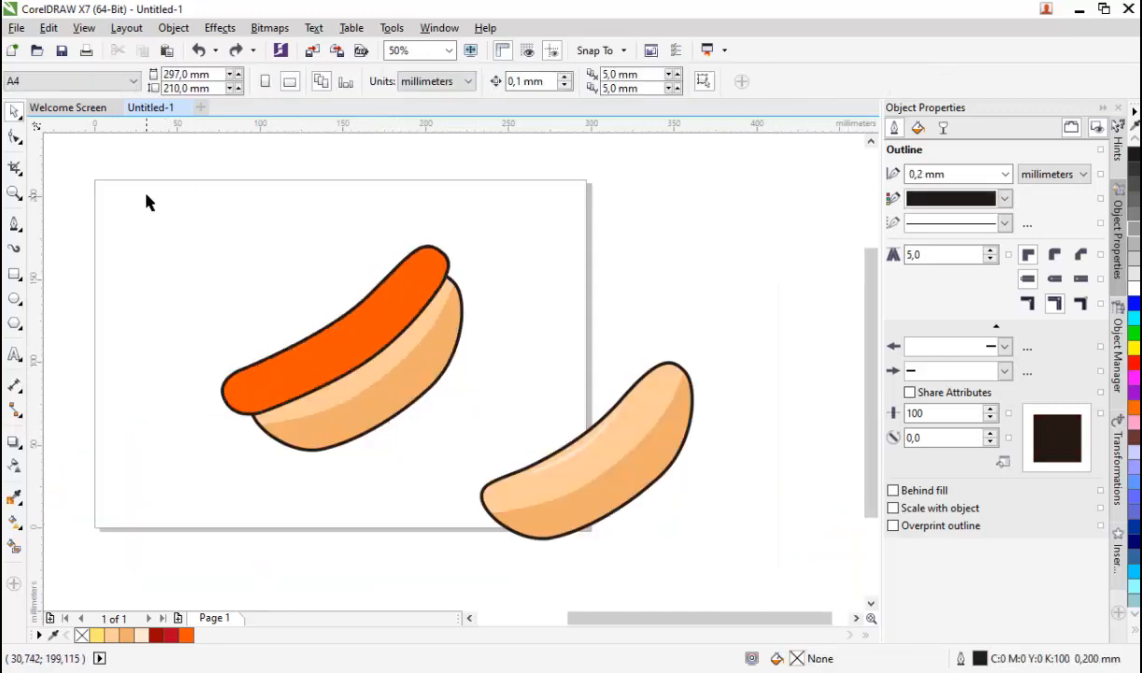
pyautogui.moveTo(464, 430); pyautogui.dragTo(464, 430)
pyautogui.scroll(1, 382, 309)
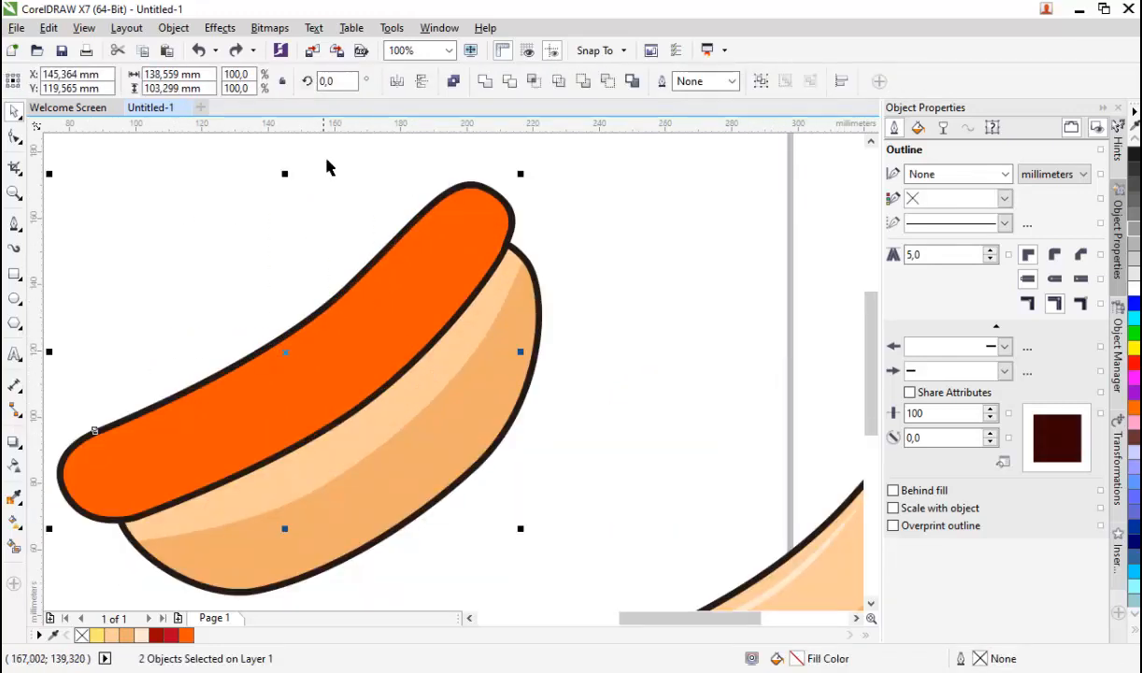
pyautogui.click(761, 82)
pyautogui.click(603, 236)
pyautogui.scroll(-1, 603, 235)
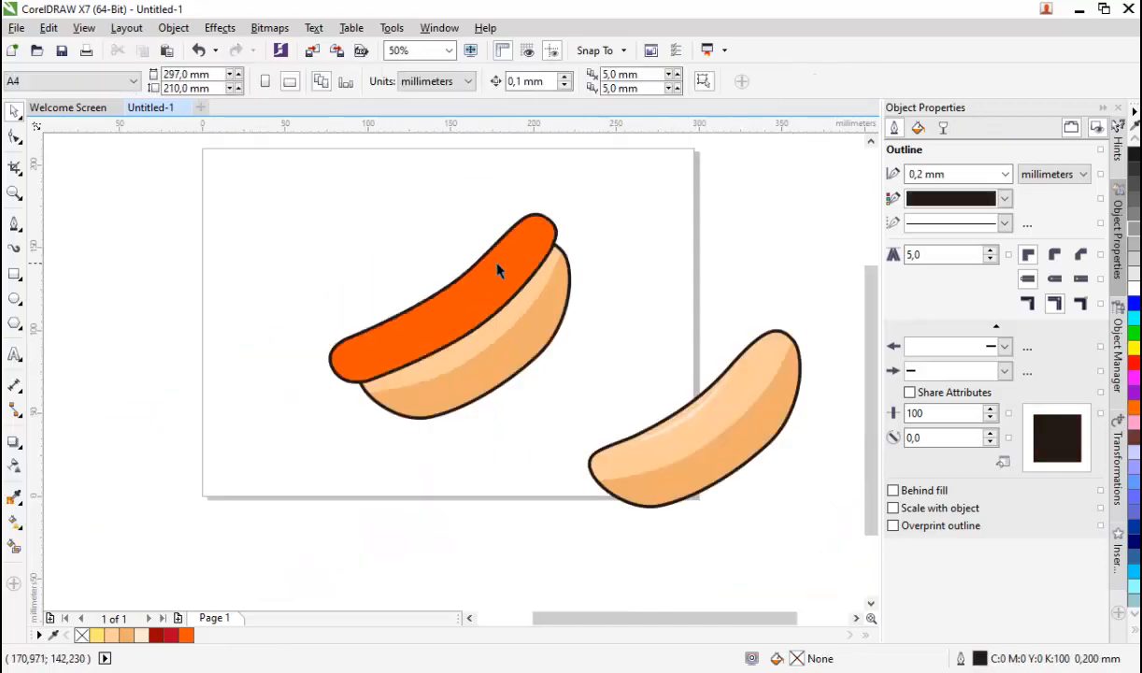
# Step: Place the sausage group behind the front bun half in the stacking order
pyautogui.moveTo(501, 267); pyautogui.dragTo(579, 285)
pyautogui.scroll(1, 488, 278)
pyautogui.click(174, 28)
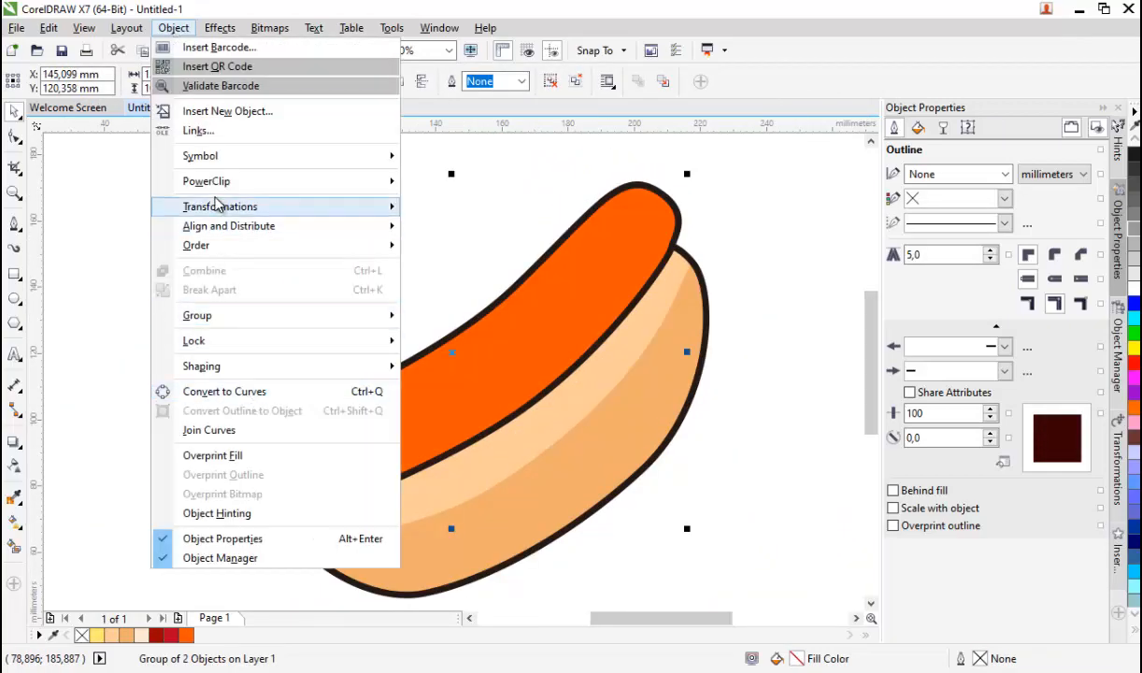
pyautogui.moveTo(293, 247)
pyautogui.click(447, 396)
pyautogui.click(548, 389)
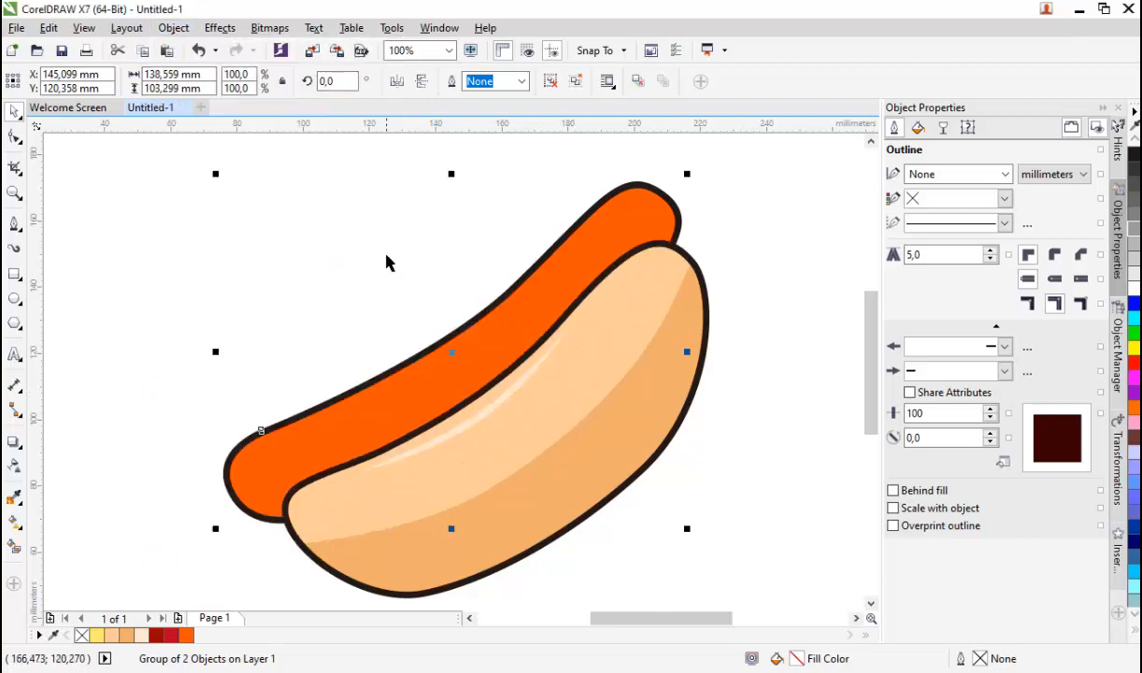
pyautogui.click(366, 239)
# Step: Draw a wavy open curve with the Pen tool along the sausage's upper edge, about 108 mm wide and 77 mm high
pyautogui.click(15, 223)
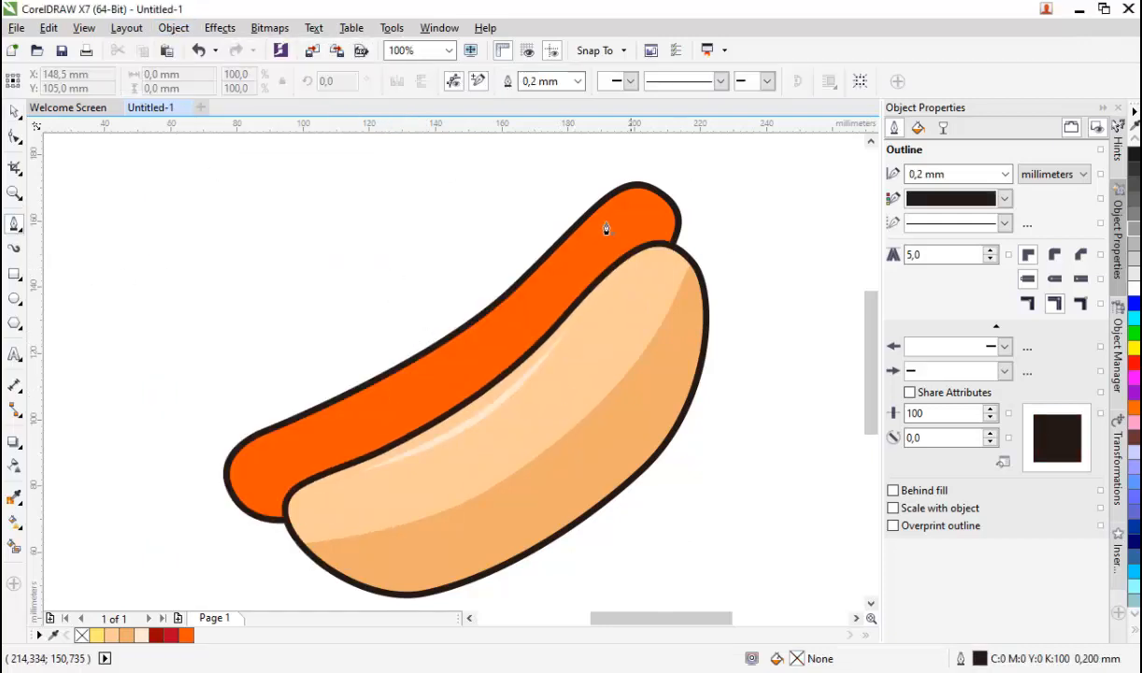
pyautogui.scroll(1, 607, 233)
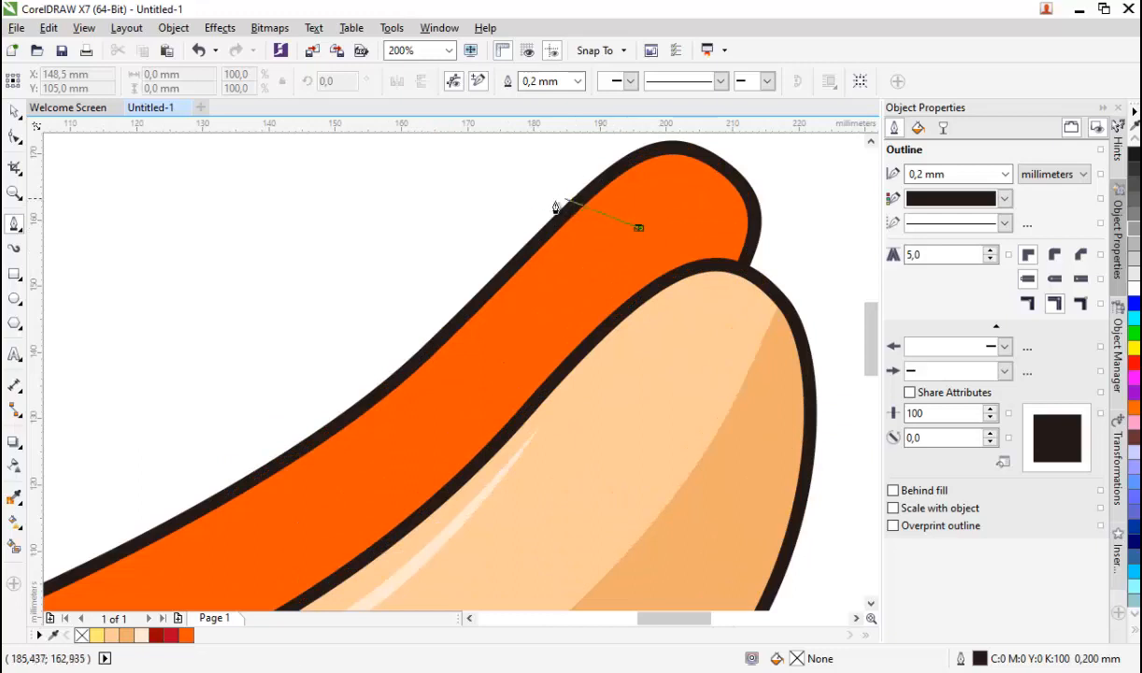
pyautogui.moveTo(555, 207); pyautogui.dragTo(561, 302)
pyautogui.moveTo(446, 311); pyautogui.dragTo(426, 351)
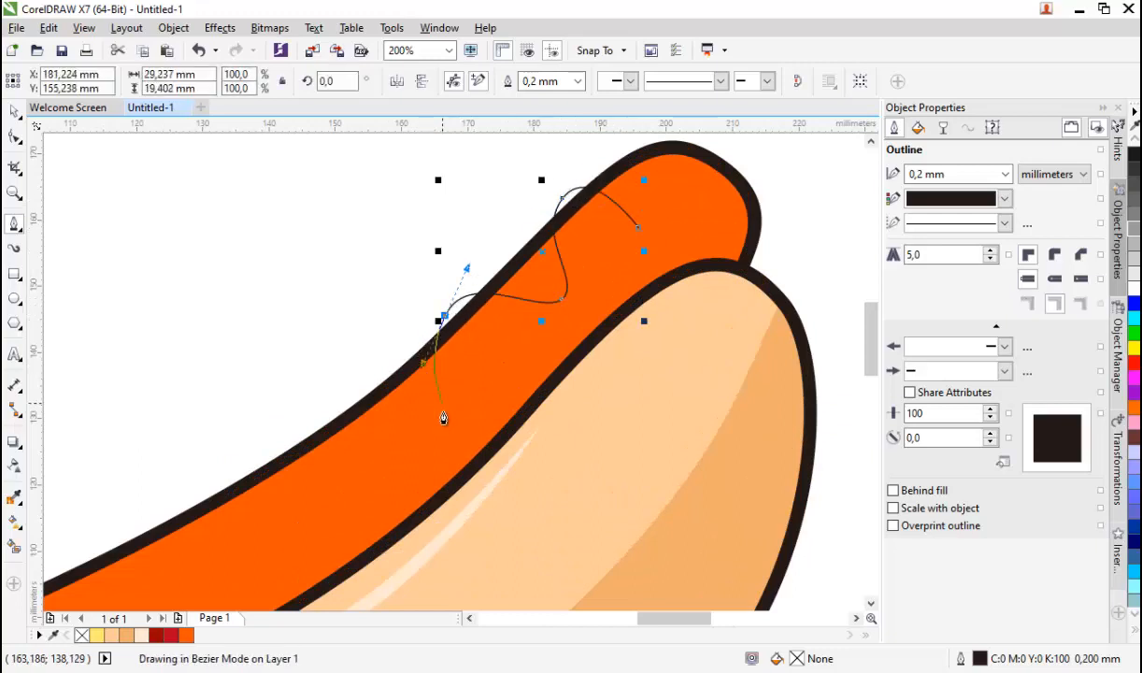
pyautogui.moveTo(438, 418); pyautogui.dragTo(408, 434)
pyautogui.moveTo(311, 417); pyautogui.dragTo(295, 452)
pyautogui.scroll(-1, 347, 345)
pyautogui.moveTo(347, 344); pyautogui.dragTo(380, 288)
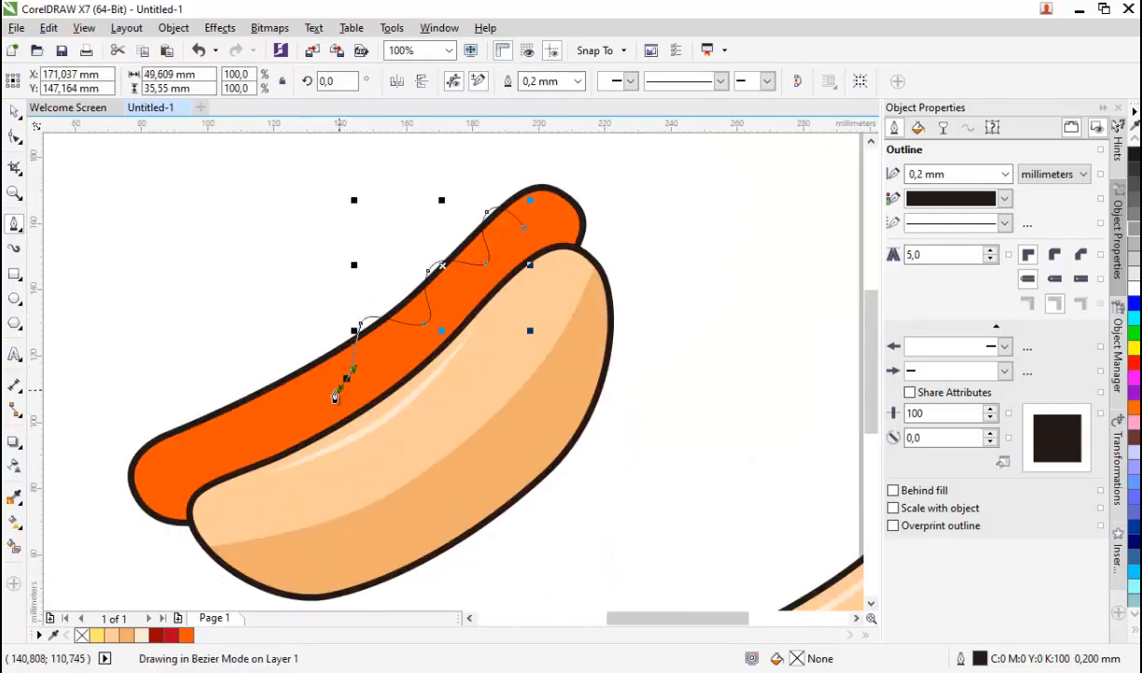
pyautogui.moveTo(340, 388); pyautogui.dragTo(224, 454)
pyautogui.click(166, 432)
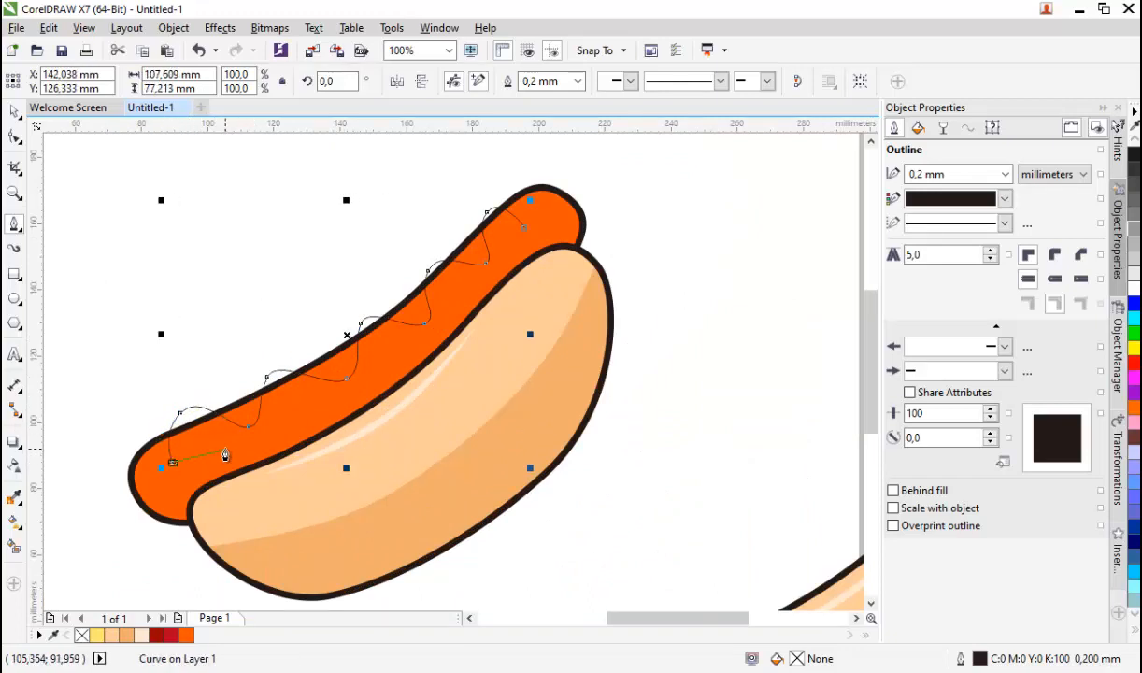
# Step: Try outline widths of 2.5 mm and 4.0 mm on the wavy curve, and settle on 3.0 mm
pyautogui.click(17, 112)
pyautogui.click(450, 51)
pyautogui.click(449, 127)
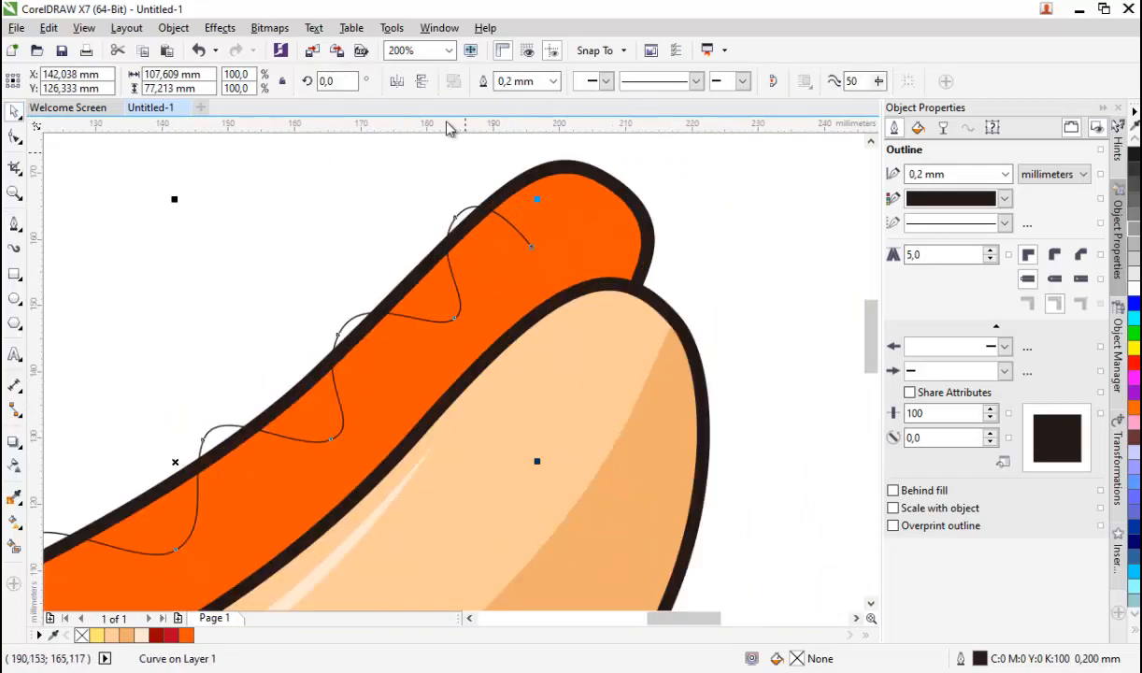
pyautogui.click(553, 82)
pyautogui.click(514, 230)
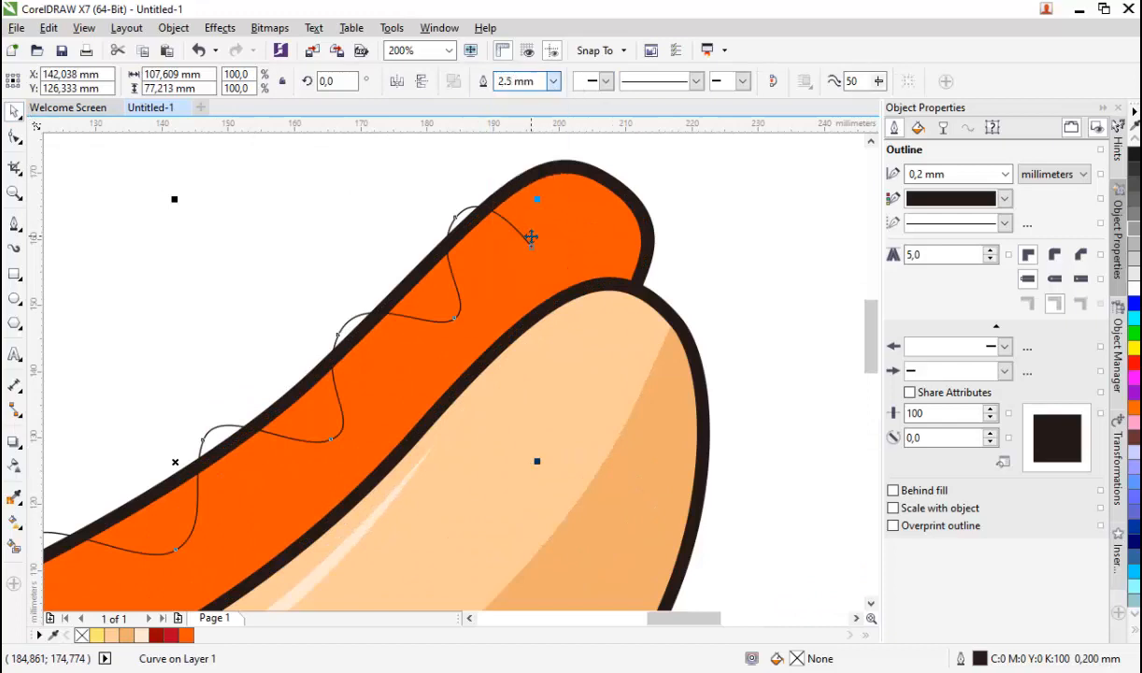
pyautogui.click(547, 82)
pyautogui.click(513, 256)
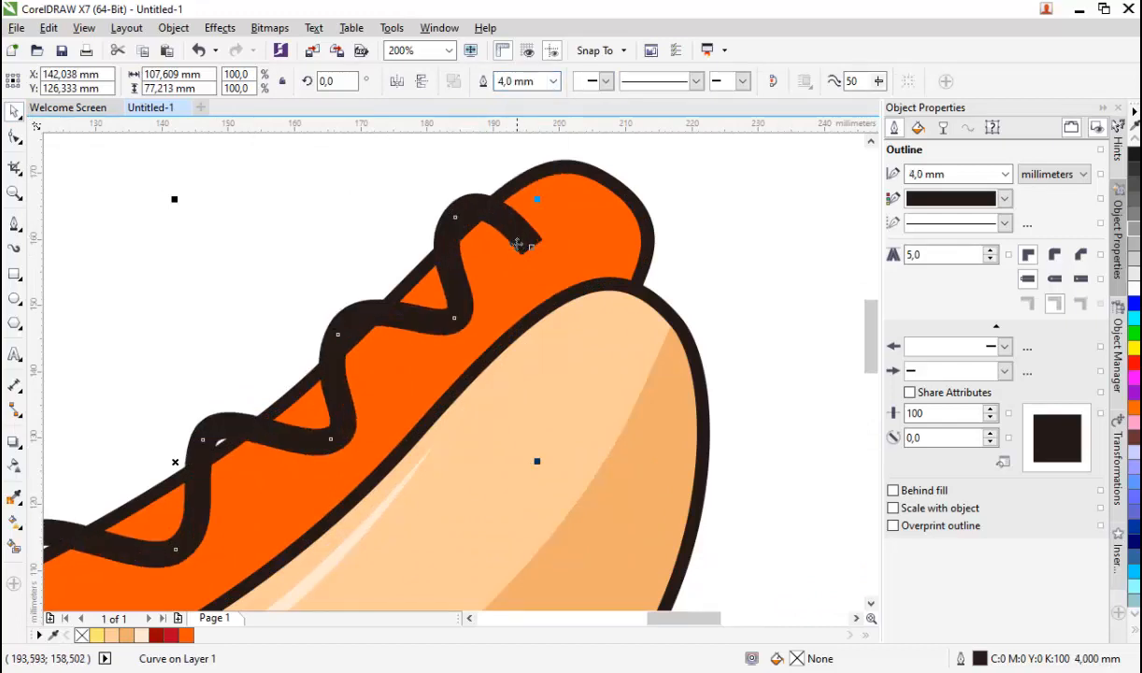
pyautogui.click(554, 82)
pyautogui.click(513, 243)
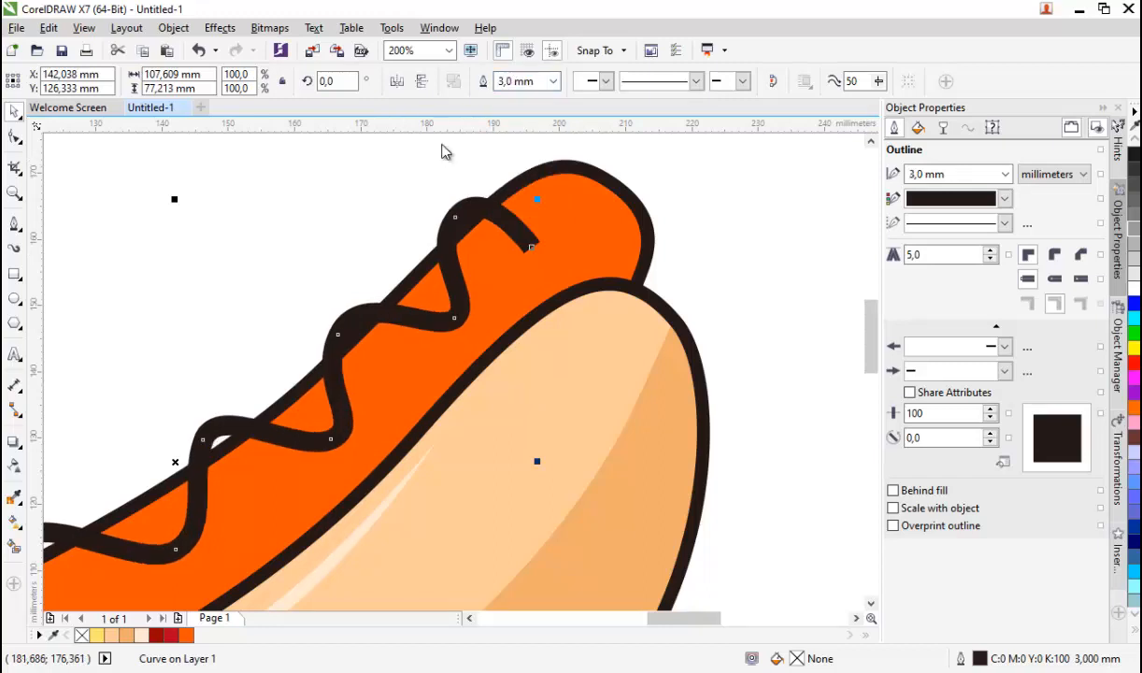
# Step: Convert the wavy curve's thick outline to a separate object
pyautogui.click(445, 173)
pyautogui.click(466, 211)
pyautogui.click(172, 28)
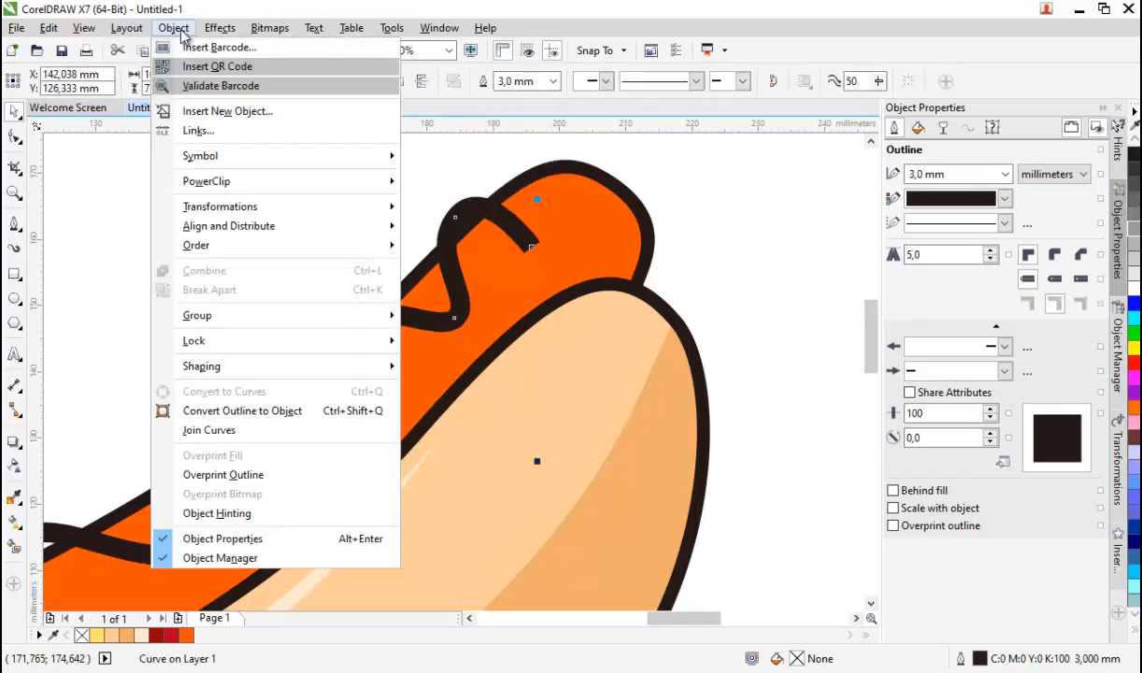
pyautogui.click(184, 416)
pyautogui.click(258, 219)
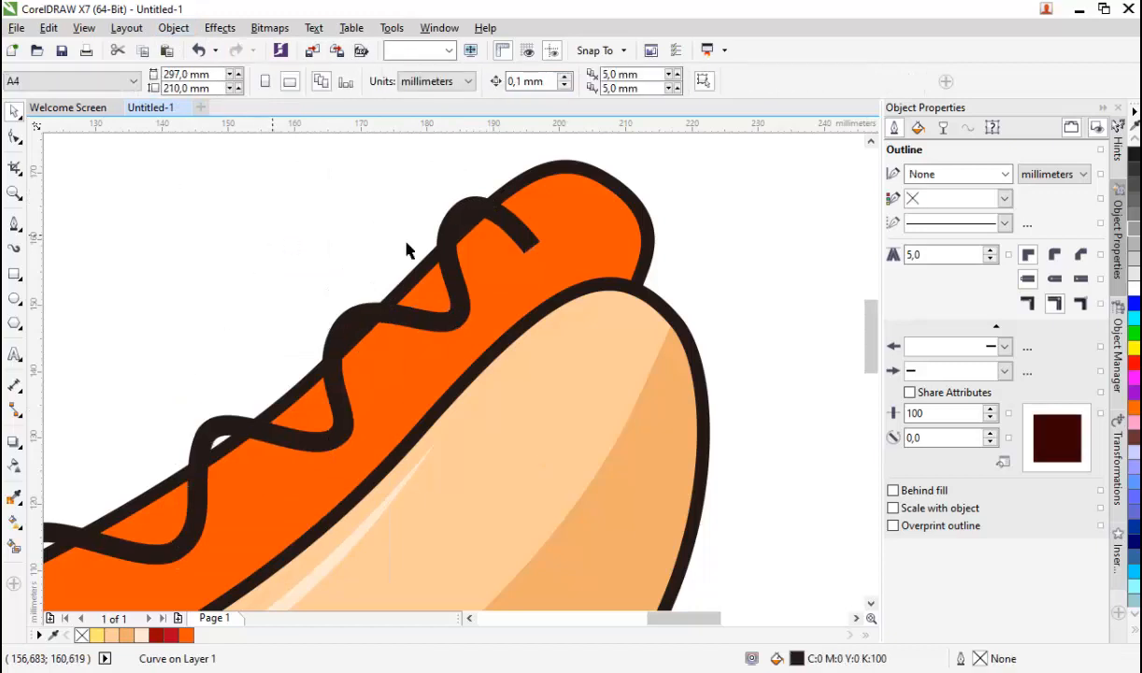
# Step: Fill the wavy mustard strip with light yellow (#FFFF66)
pyautogui.click(474, 212)
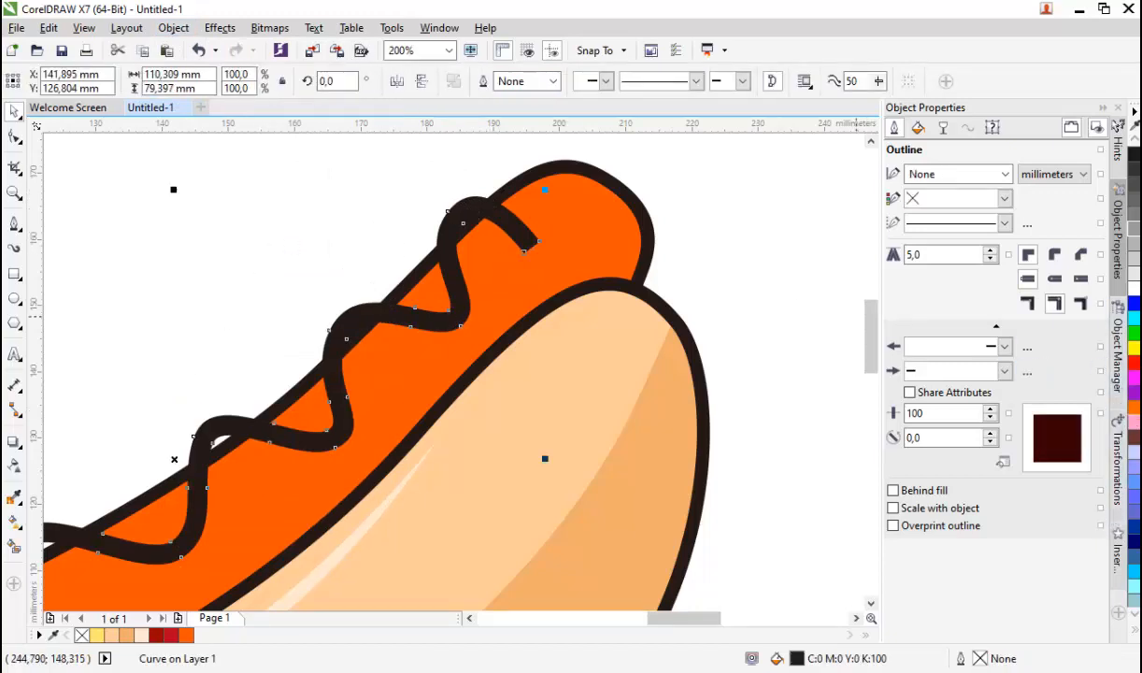
pyautogui.click(1135, 630)
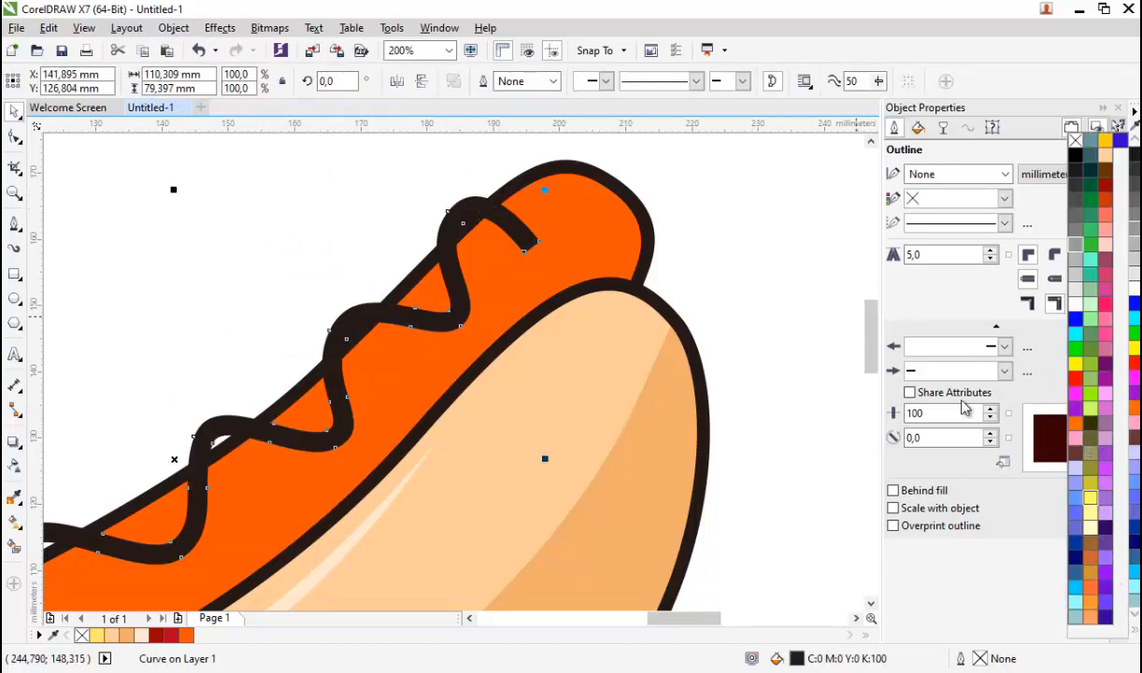
pyautogui.rightClick(1090, 497)
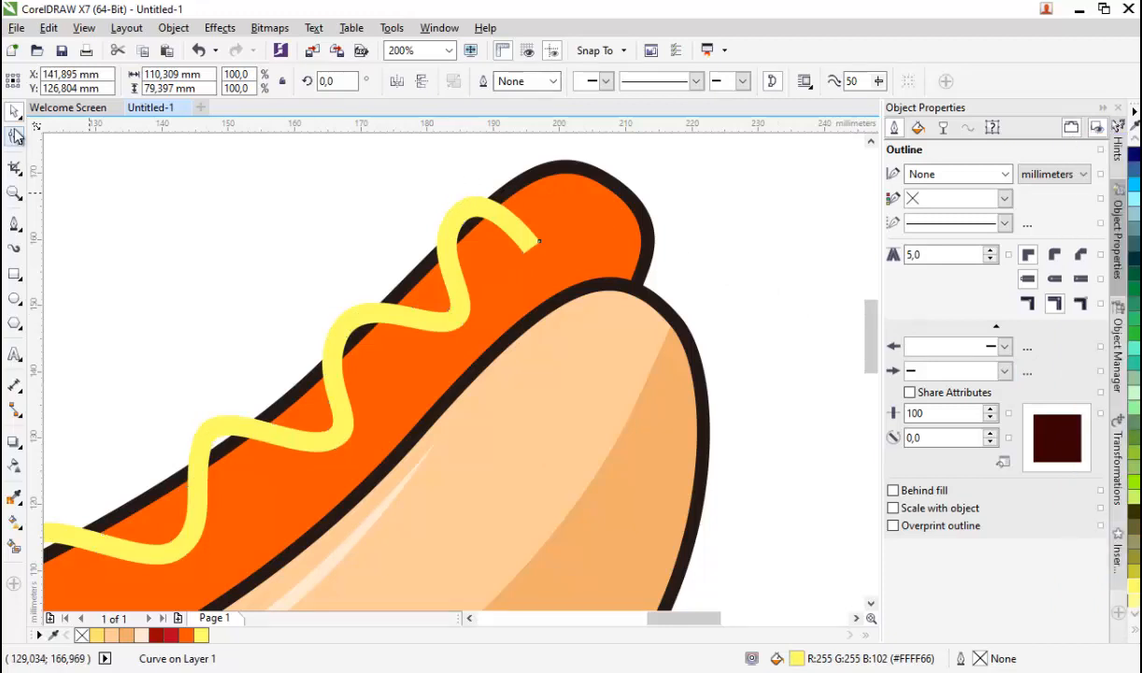
# Step: Round off the mustard strip's upper end by deleting its middle node and bending the end segment outwards
pyautogui.click(15, 134)
pyautogui.scroll(3, 551, 249)
pyautogui.moveTo(421, 201); pyautogui.dragTo(341, 266)
pyautogui.press('Delete')
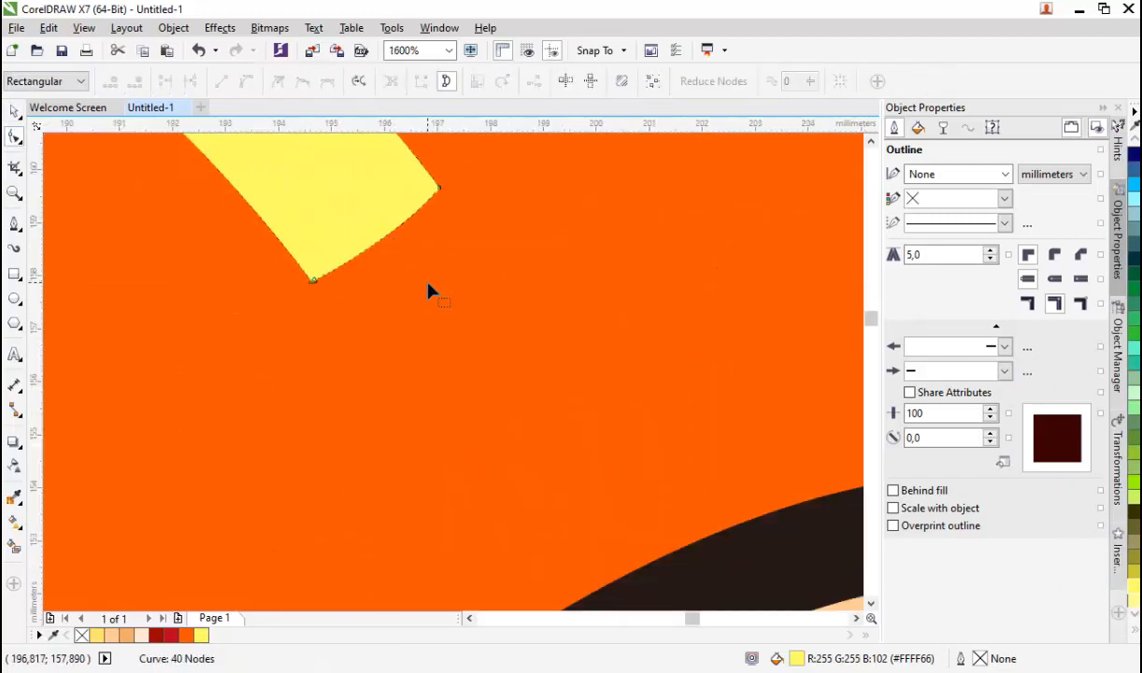
pyautogui.moveTo(434, 196); pyautogui.dragTo(441, 197)
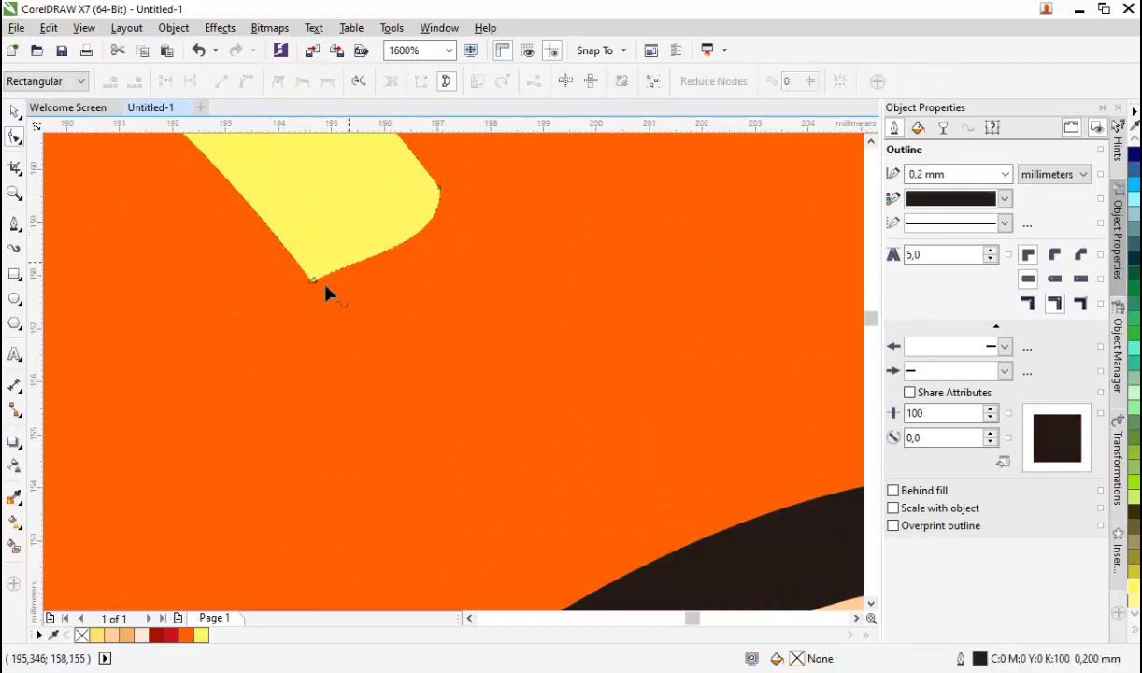
pyautogui.moveTo(325, 289); pyautogui.dragTo(400, 295)
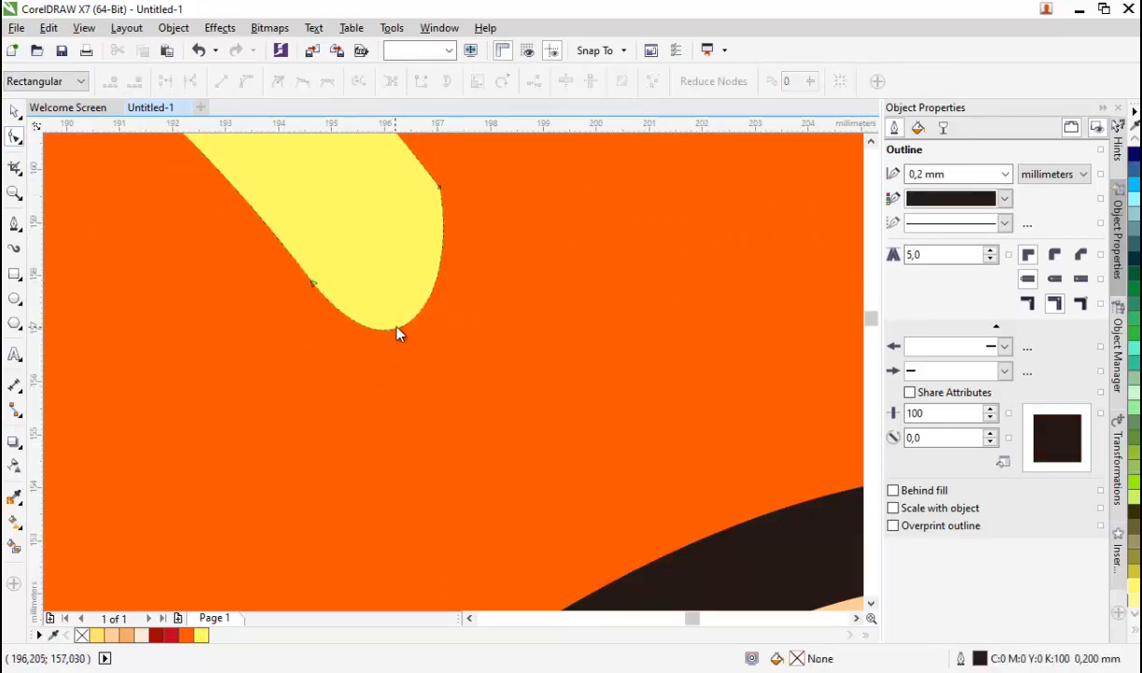
pyautogui.moveTo(417, 316); pyautogui.dragTo(423, 315)
pyautogui.scroll(-3, 423, 316)
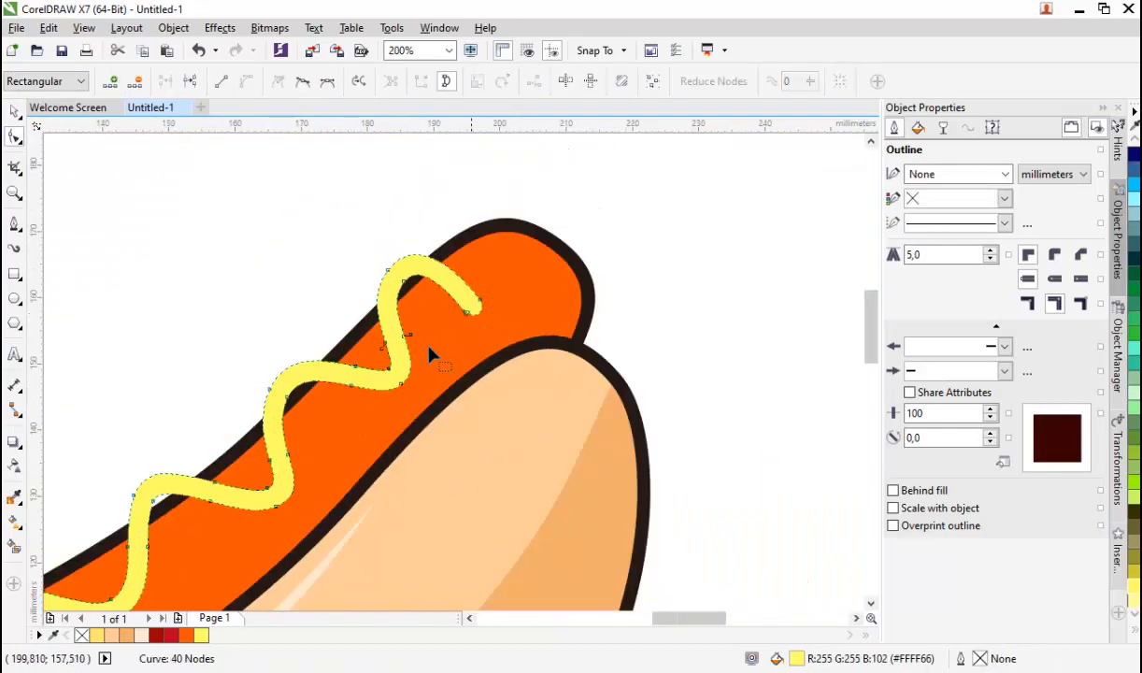
# Step: Convert the mustard strip's straight lower end to a curve and bend it outwards into a rounded tip
pyautogui.scroll(-1, 429, 353)
pyautogui.scroll(4, 411, 388)
pyautogui.rightClick(494, 362)
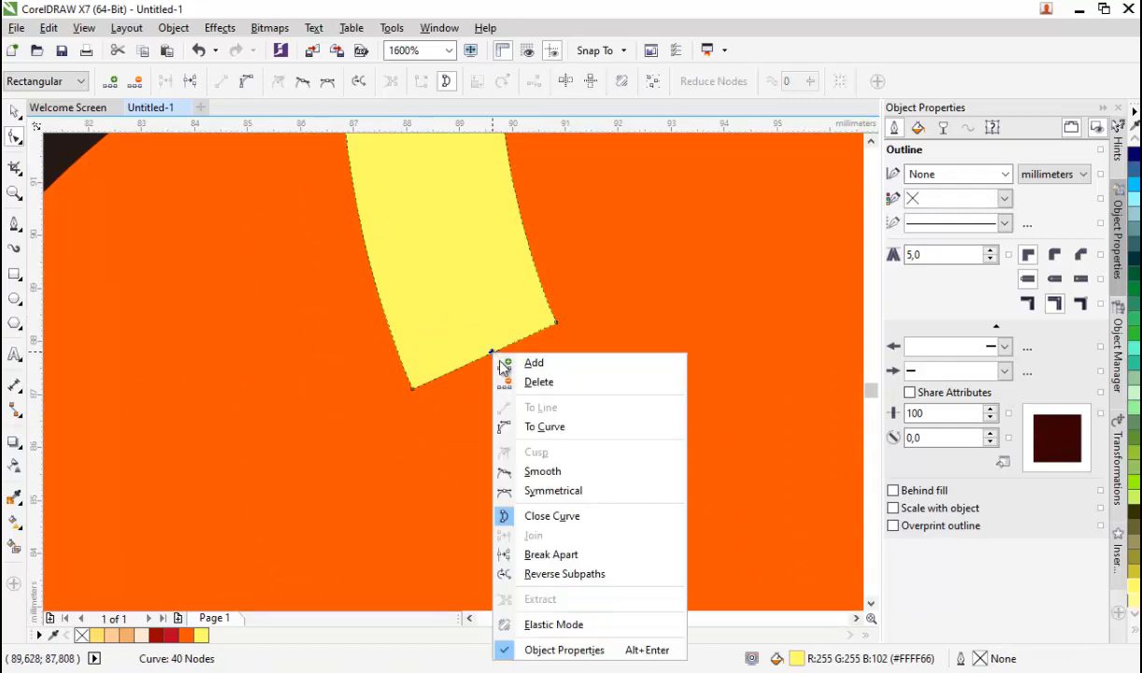
pyautogui.click(537, 423)
pyautogui.moveTo(476, 353); pyautogui.dragTo(362, 454)
pyautogui.scroll(-4, 365, 439)
# Step: Give the mustard strip a 1.0 mm outline
pyautogui.click(14, 112)
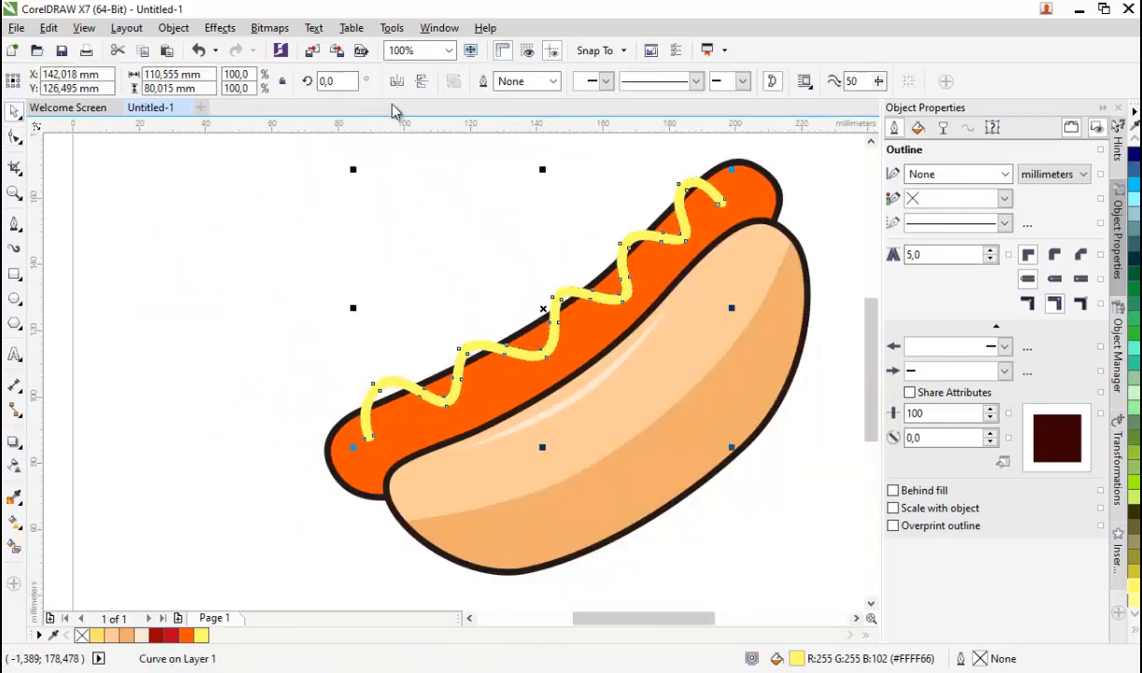
pyautogui.click(553, 82)
pyautogui.click(523, 190)
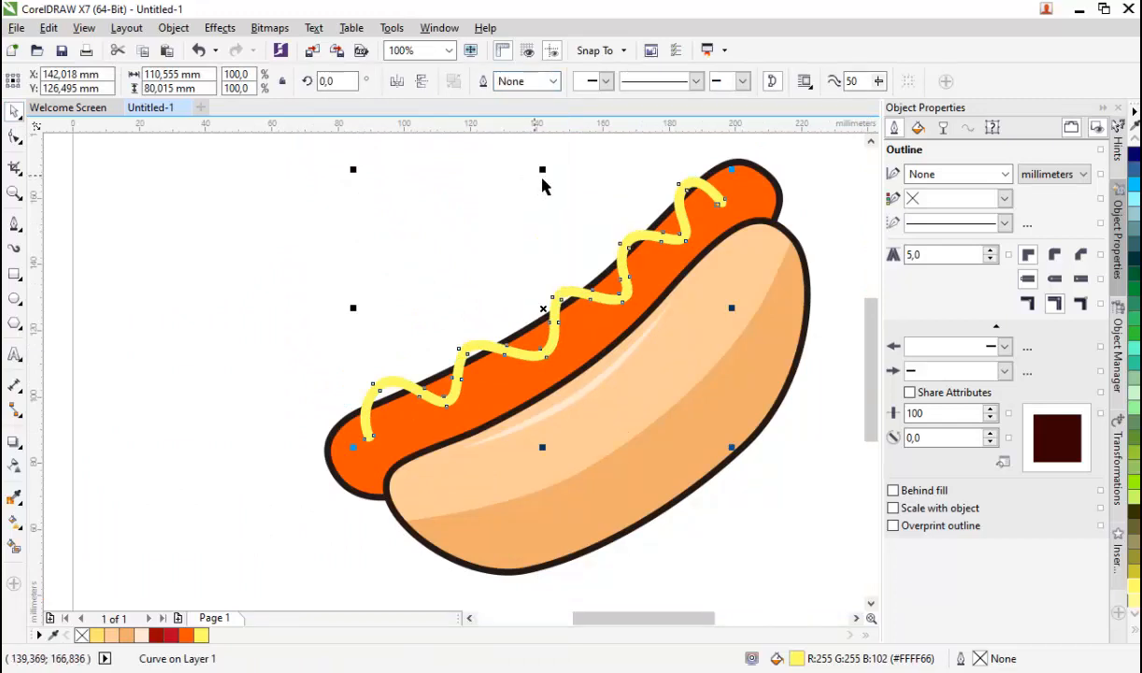
pyautogui.click(553, 82)
pyautogui.click(526, 184)
pyautogui.click(464, 263)
pyautogui.scroll(-1, 465, 262)
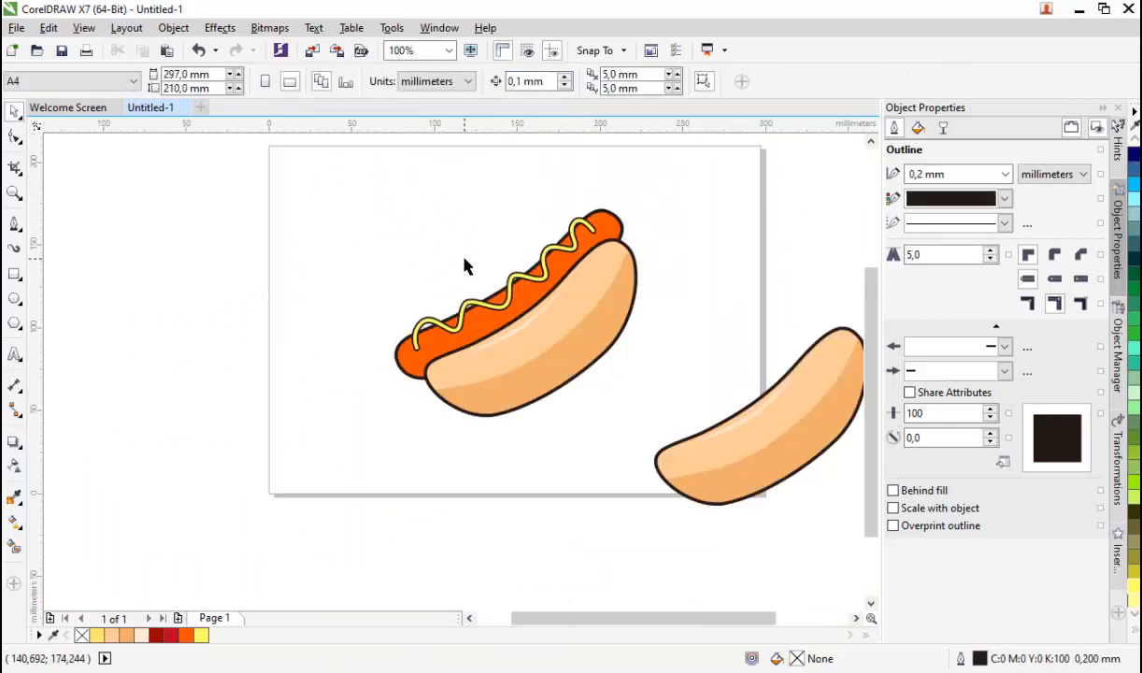
# Step: Convert the mustard strip's outline to a separate object
pyautogui.scroll(1, 596, 232)
pyautogui.click(596, 231)
pyautogui.scroll(1, 596, 232)
pyautogui.click(173, 27)
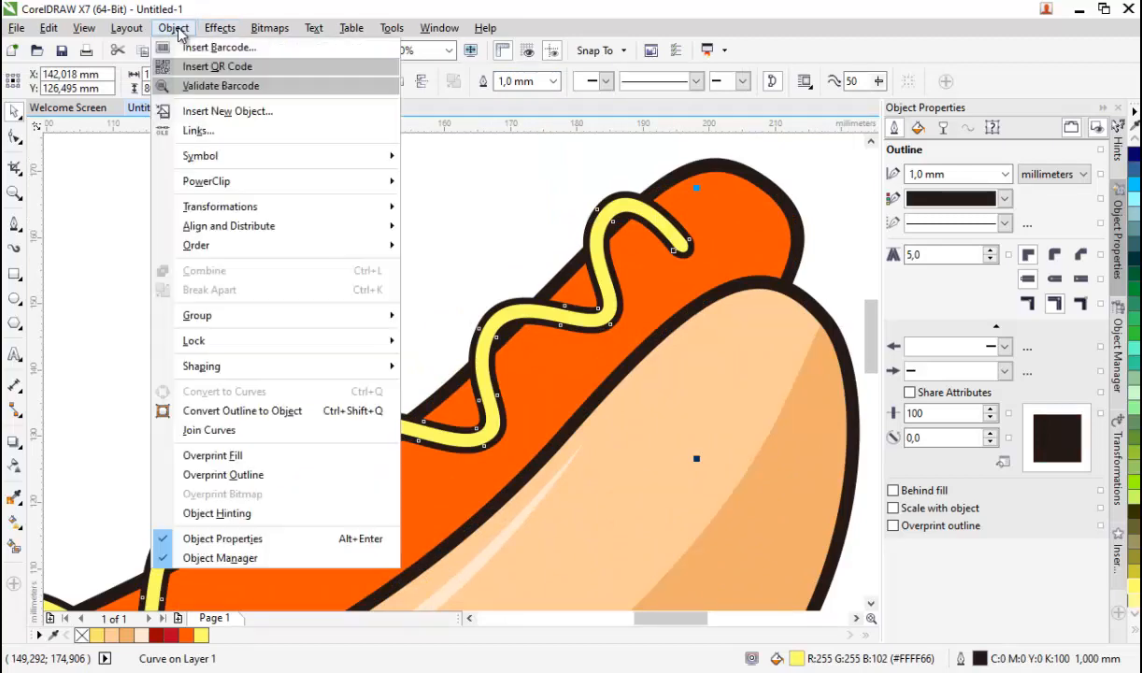
pyautogui.click(224, 411)
pyautogui.click(377, 287)
# Step: Group the mustard strip's yellow fill and its dark outline
pyautogui.scroll(-1, 377, 288)
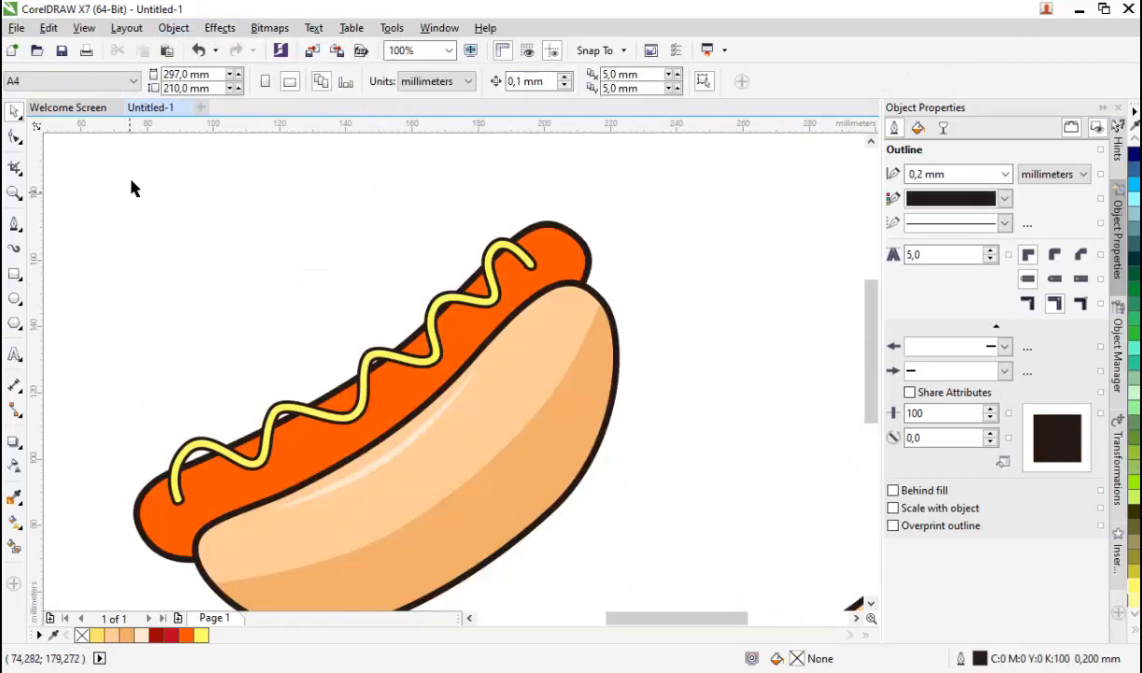
pyautogui.moveTo(397, 445); pyautogui.dragTo(240, 327)
pyautogui.moveTo(118, 147)
pyautogui.mouseDown()
pyautogui.moveTo(572, 535)
pyautogui.moveTo(107, 161)
pyautogui.moveTo(548, 530)
pyautogui.mouseUp()
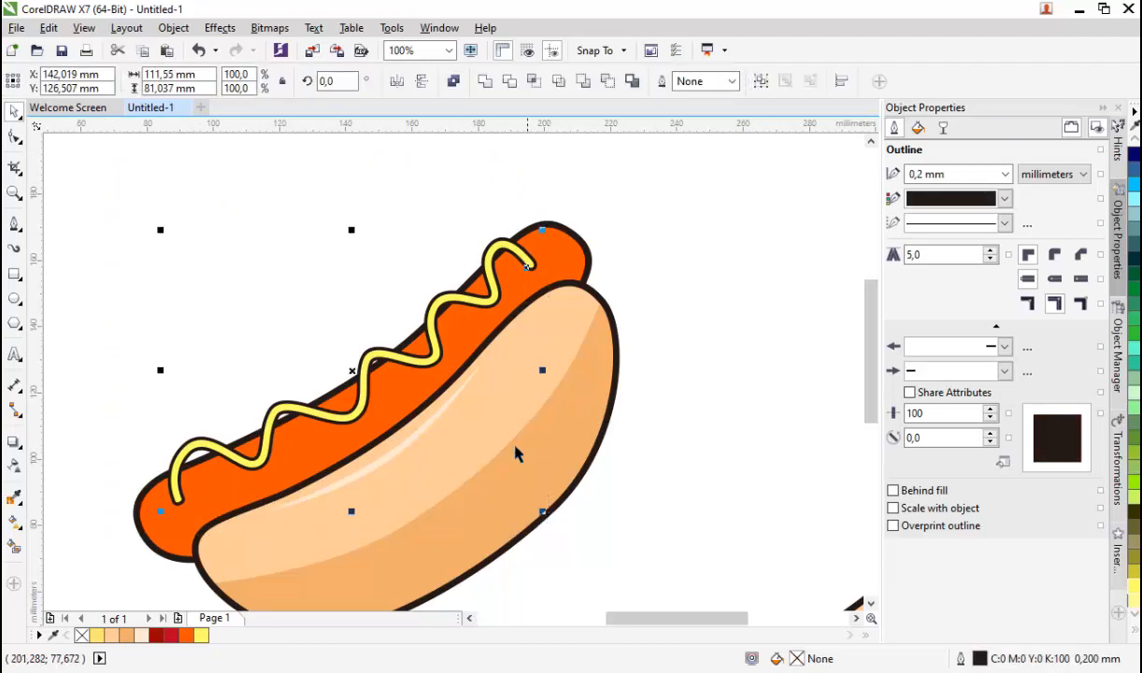
pyautogui.click(760, 82)
# Step: Draw a second wavy curve with the Pen tool along the sausage, offset from the mustard, about 121 mm wide and 77 mm high
pyautogui.click(14, 225)
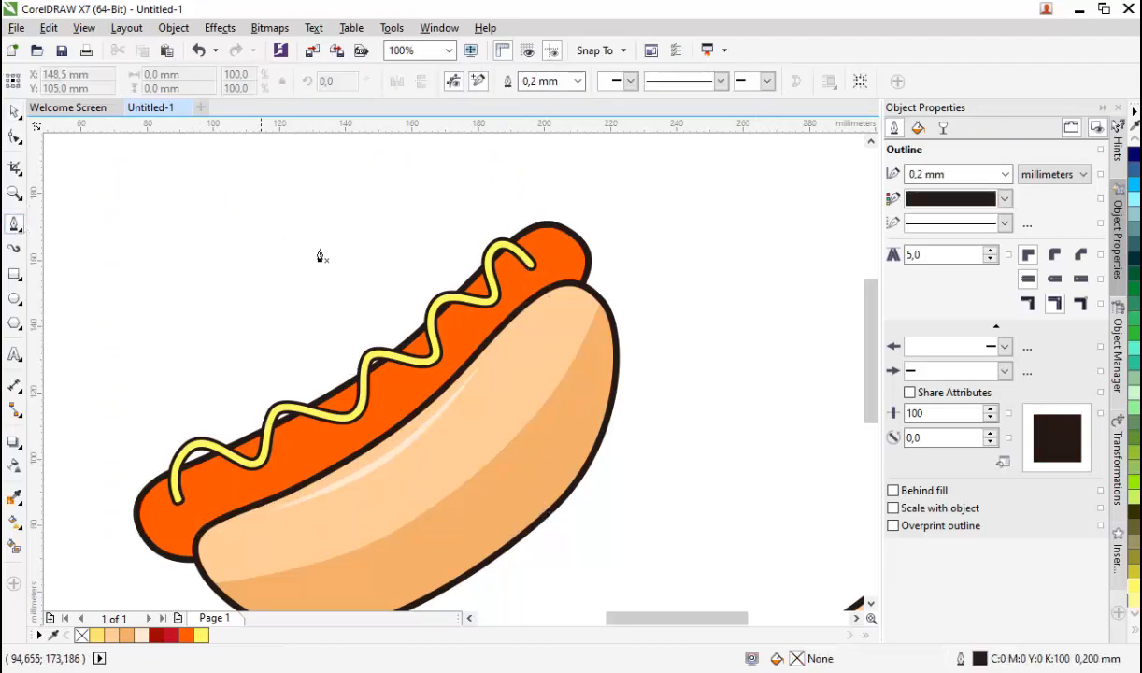
pyautogui.scroll(1, 485, 267)
pyautogui.moveTo(556, 221); pyautogui.dragTo(528, 239)
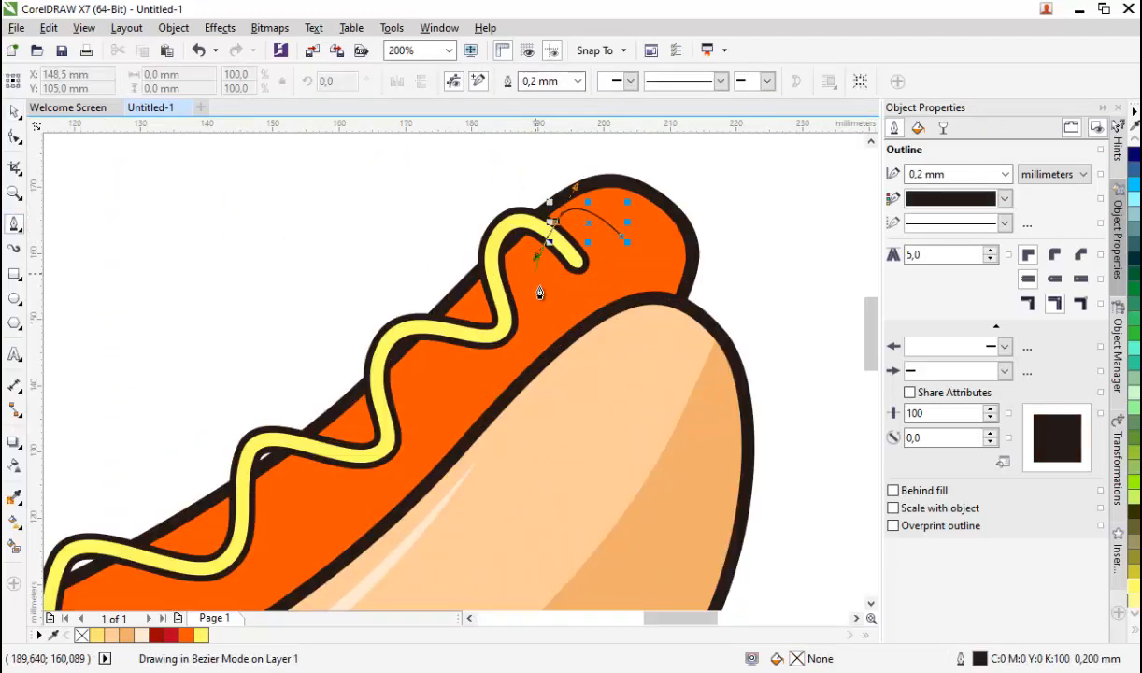
pyautogui.moveTo(540, 297); pyautogui.dragTo(421, 319)
pyautogui.moveTo(415, 404); pyautogui.dragTo(390, 411)
pyautogui.moveTo(300, 437); pyautogui.dragTo(294, 454)
pyautogui.scroll(-2, 333, 410)
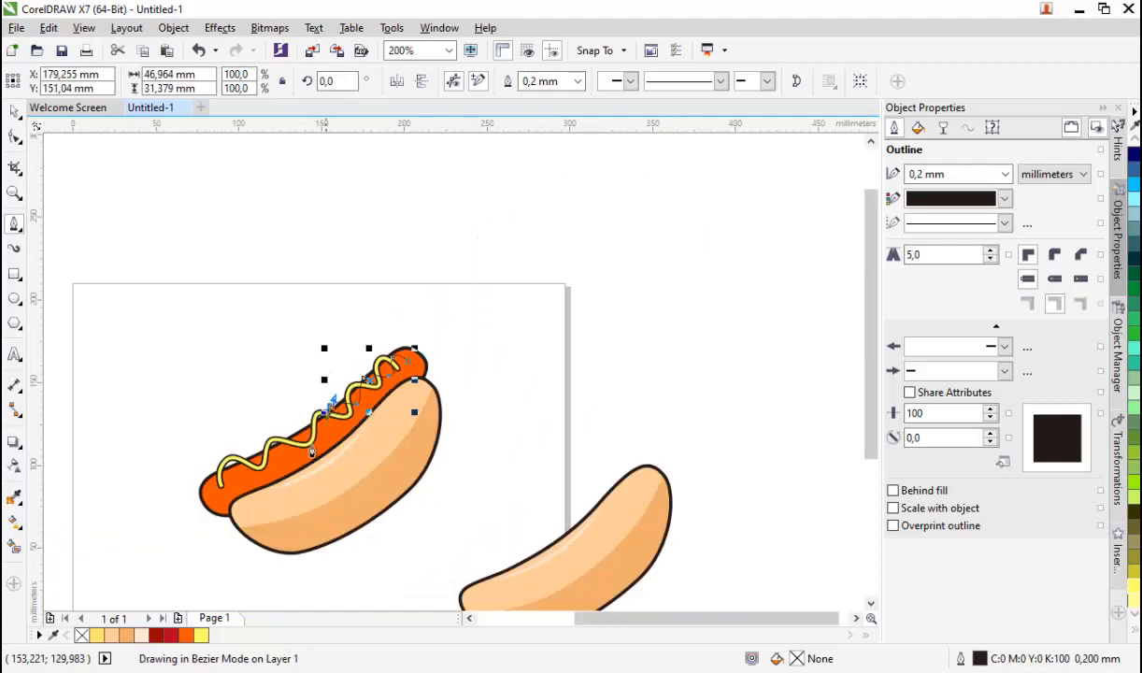
pyautogui.scroll(2, 314, 445)
pyautogui.moveTo(361, 387); pyautogui.dragTo(197, 474)
pyautogui.scroll(-2, 312, 421)
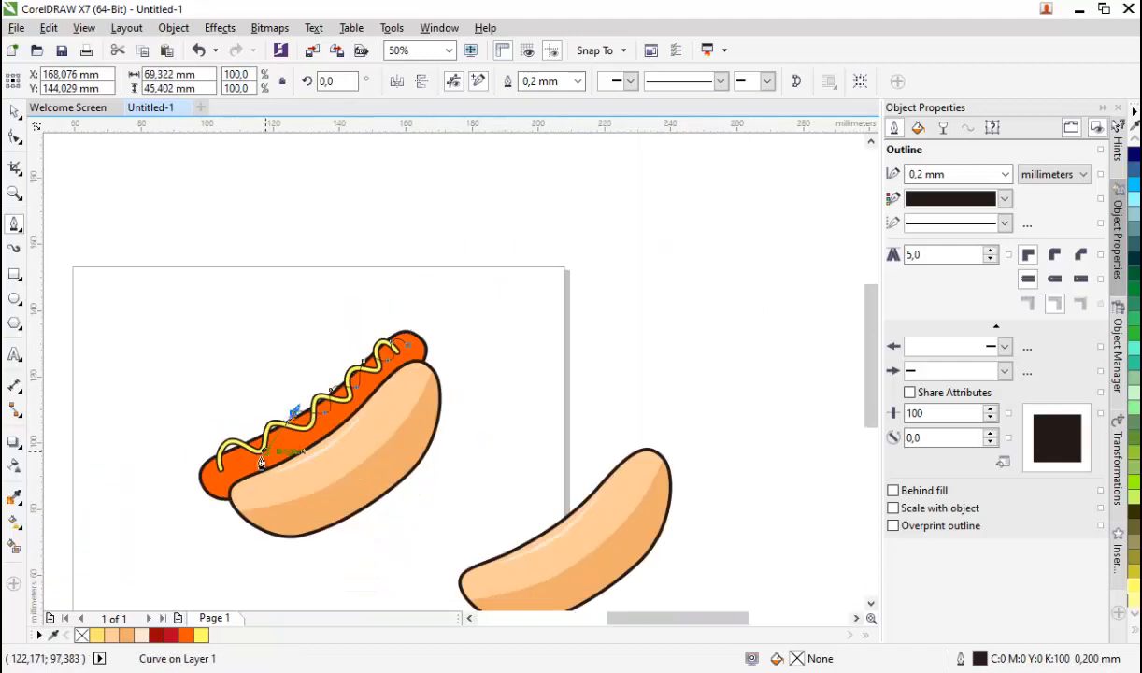
pyautogui.scroll(2, 267, 455)
pyautogui.moveTo(323, 378); pyautogui.dragTo(272, 385)
pyautogui.moveTo(202, 389); pyautogui.dragTo(175, 453)
pyautogui.moveTo(157, 474); pyautogui.dragTo(124, 477)
pyautogui.scroll(-1, 222, 429)
pyautogui.scroll(1, 106, 468)
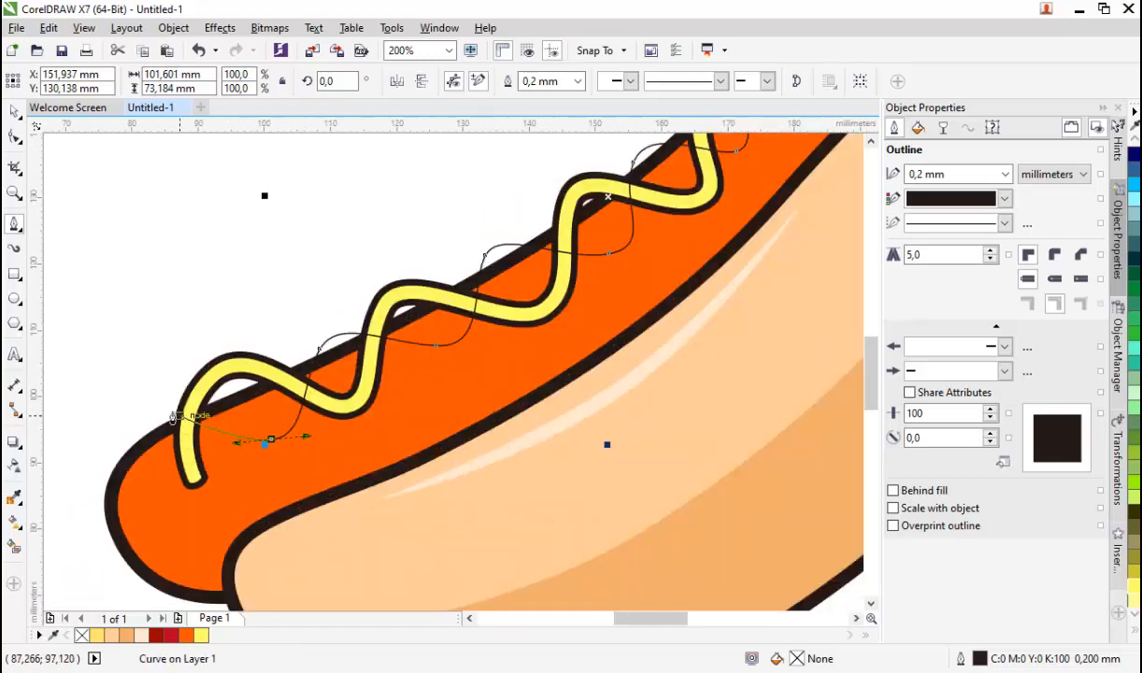
pyautogui.moveTo(162, 410); pyautogui.dragTo(162, 500)
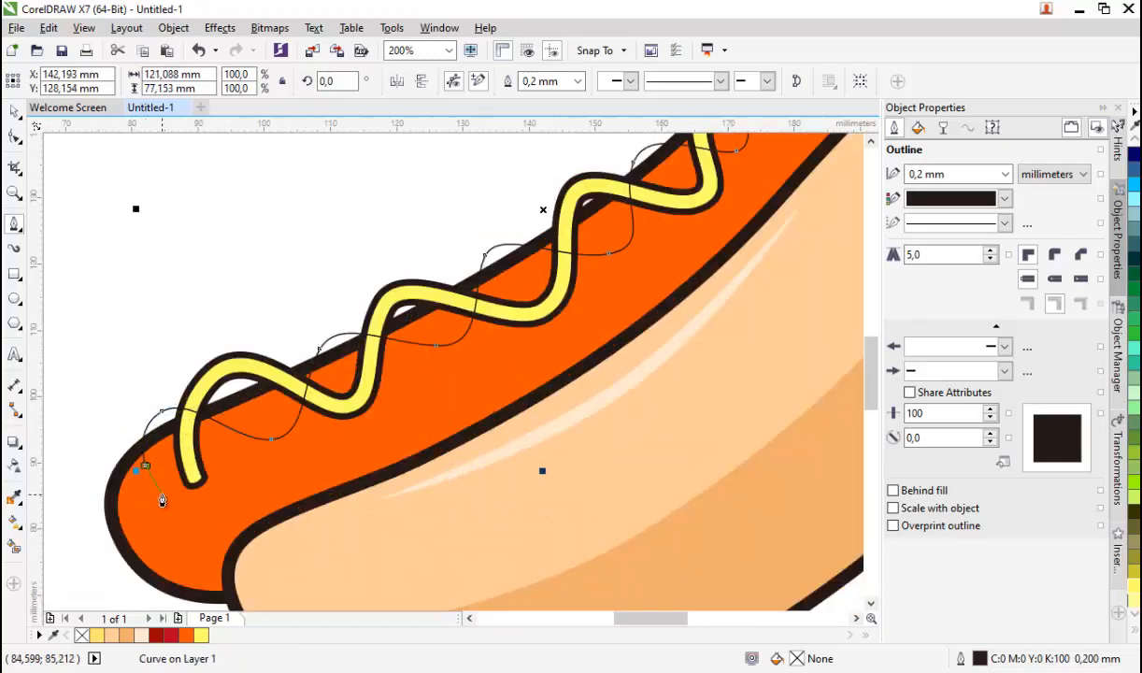
# Step: Give the second wavy curve along the sausage a 2.5 mm outline
pyautogui.scroll(-1, 145, 458)
pyautogui.scroll(2, 565, 175)
pyautogui.press('space')
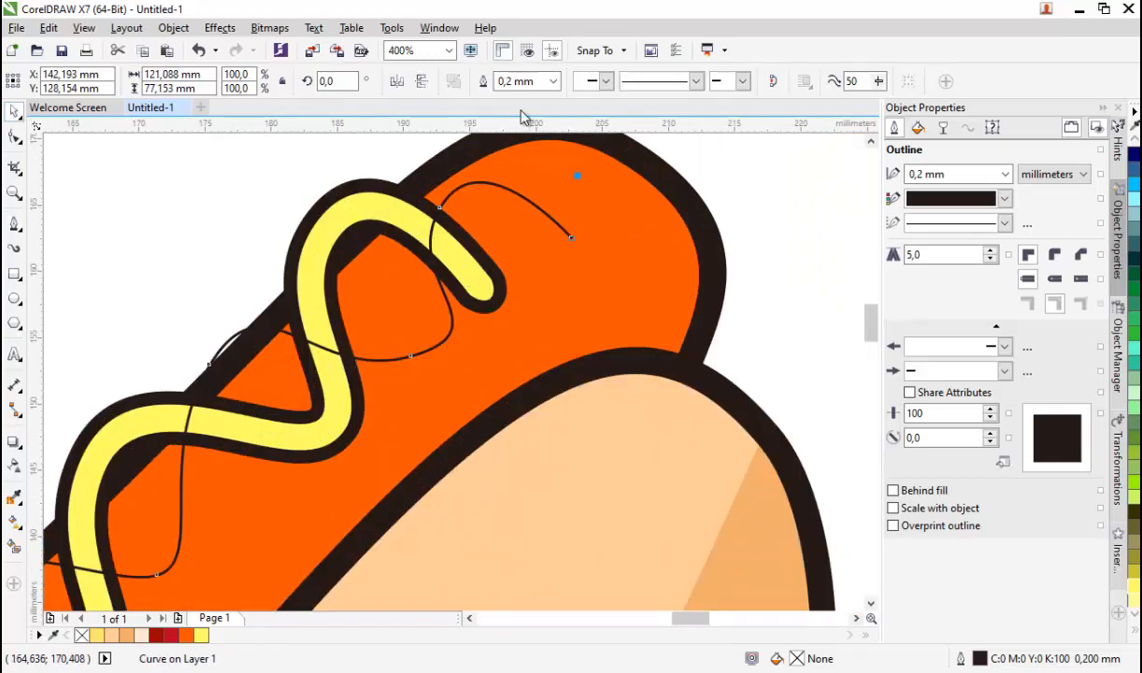
pyautogui.click(554, 83)
pyautogui.click(512, 191)
pyautogui.click(553, 82)
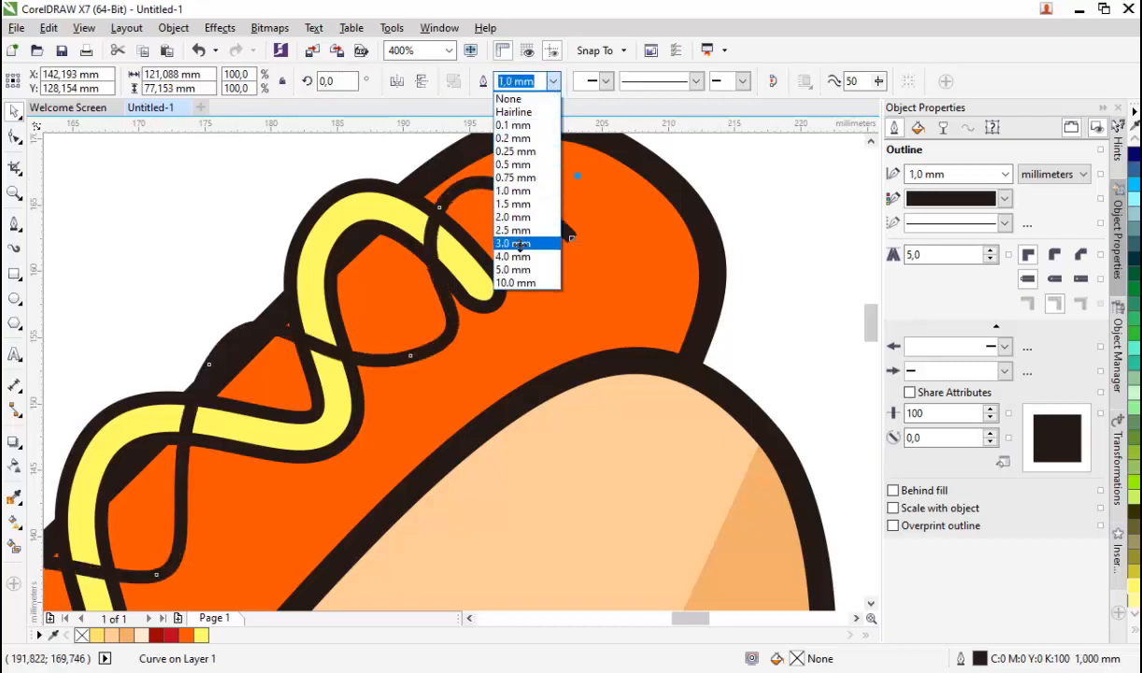
pyautogui.click(519, 243)
pyautogui.click(244, 191)
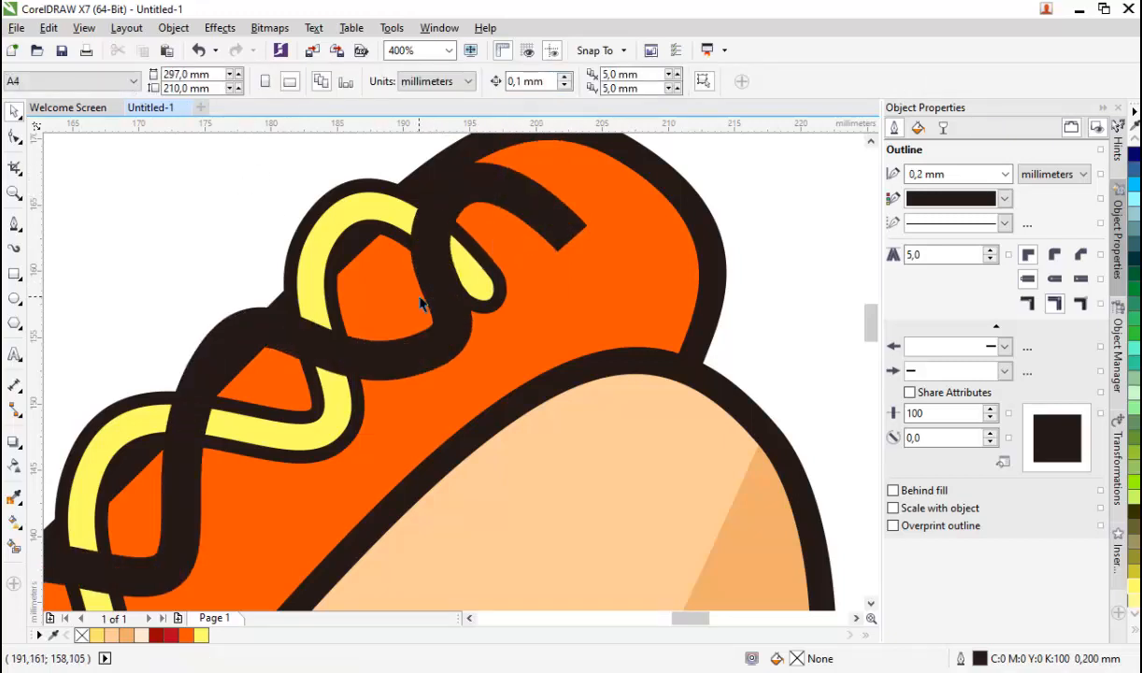
pyautogui.click(474, 184)
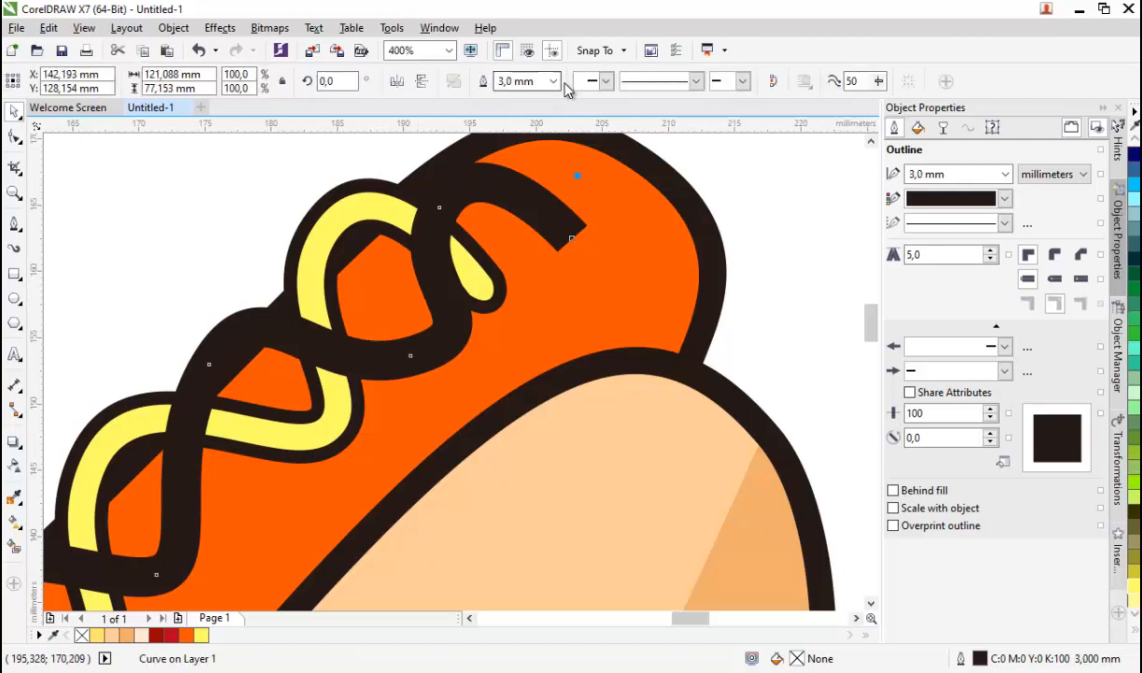
pyautogui.click(553, 82)
pyautogui.click(525, 230)
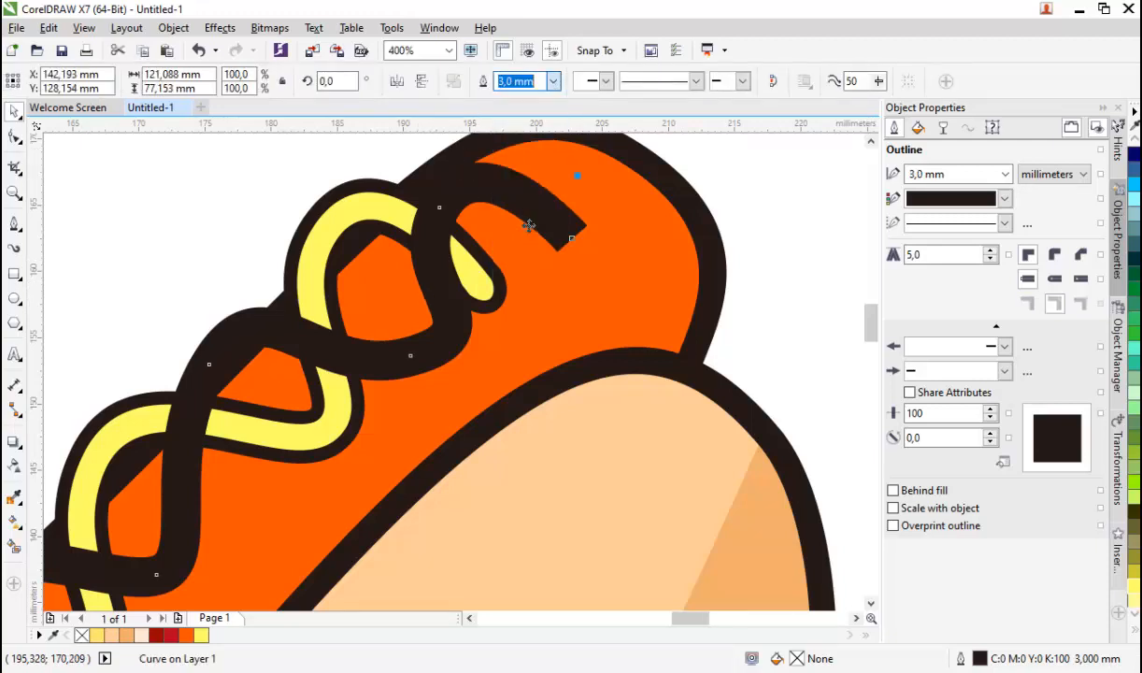
# Step: Convert the second wavy curve's outline to an object and fill it with red (#FF0000)
pyautogui.click(180, 33)
pyautogui.click(224, 407)
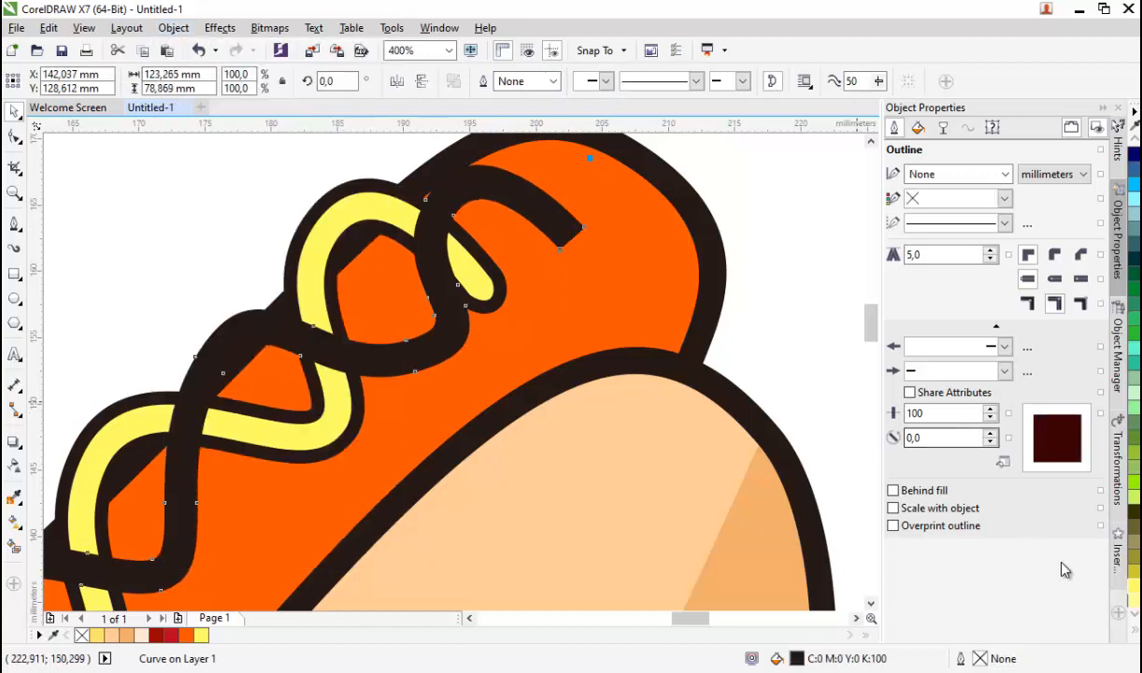
pyautogui.click(1133, 641)
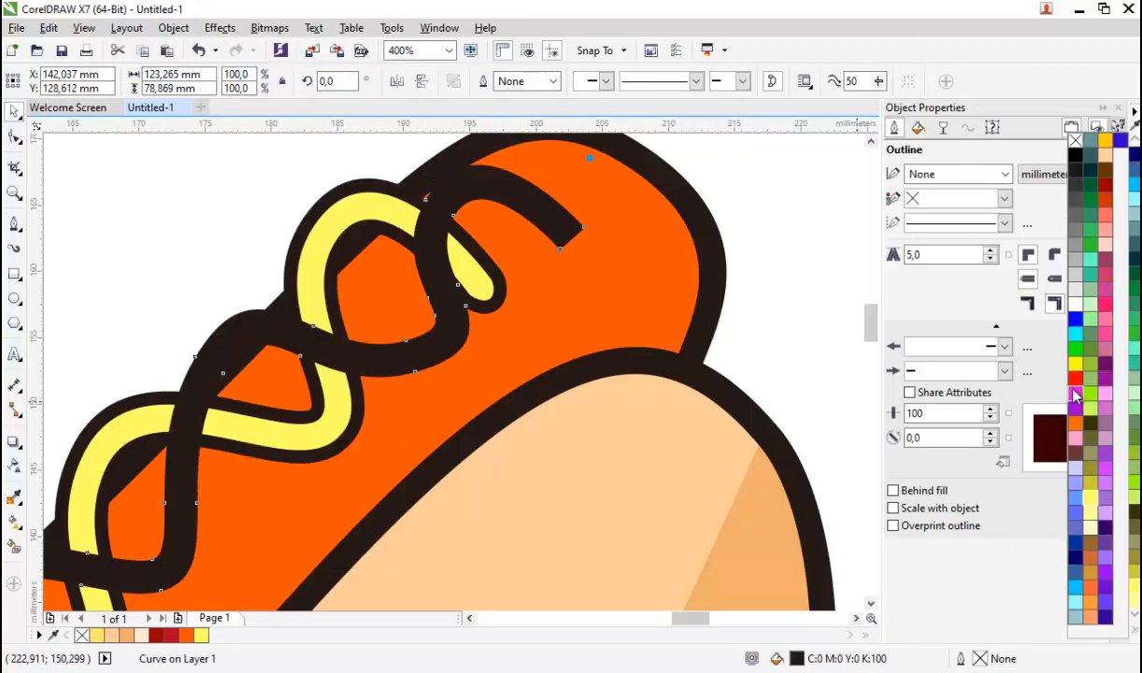
pyautogui.click(1074, 395)
pyautogui.click(1075, 378)
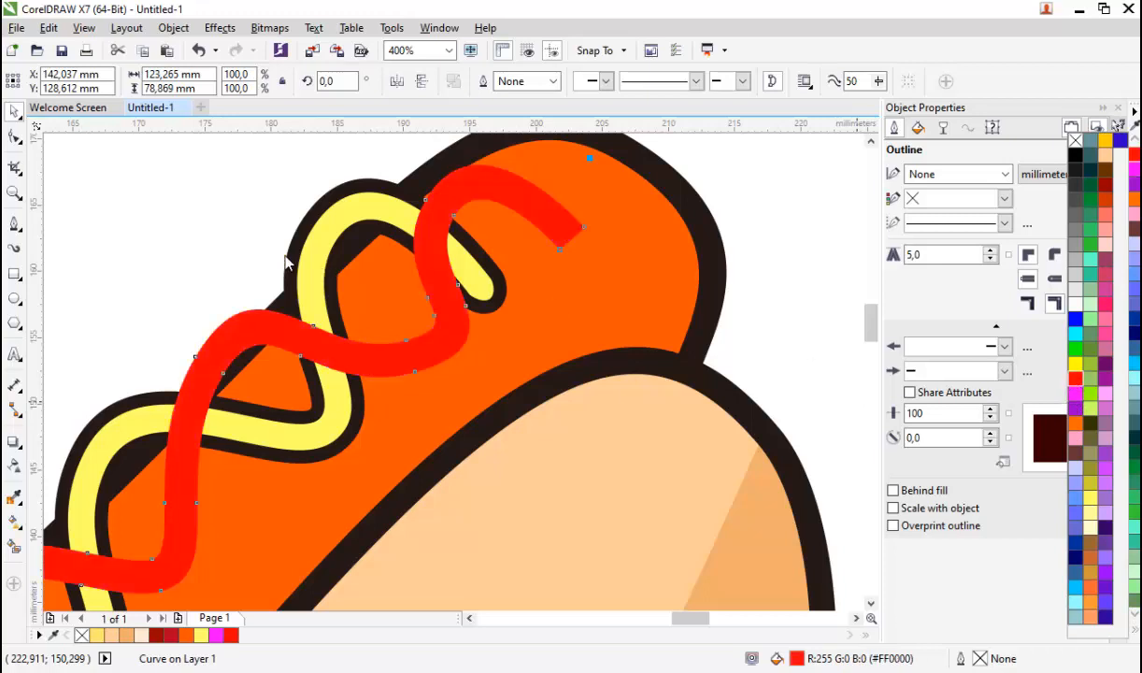
# Step: Round the red strip's upper end by converting its straight end edge to a curve and bulging it outward
pyautogui.click(14, 138)
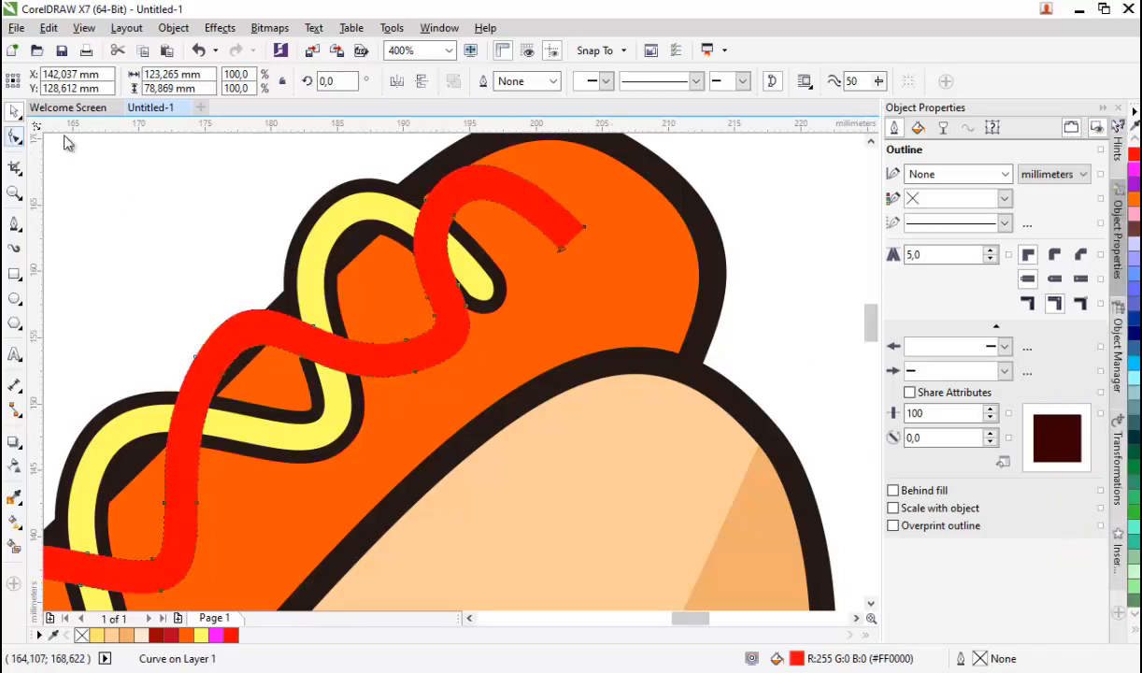
pyautogui.scroll(2, 561, 241)
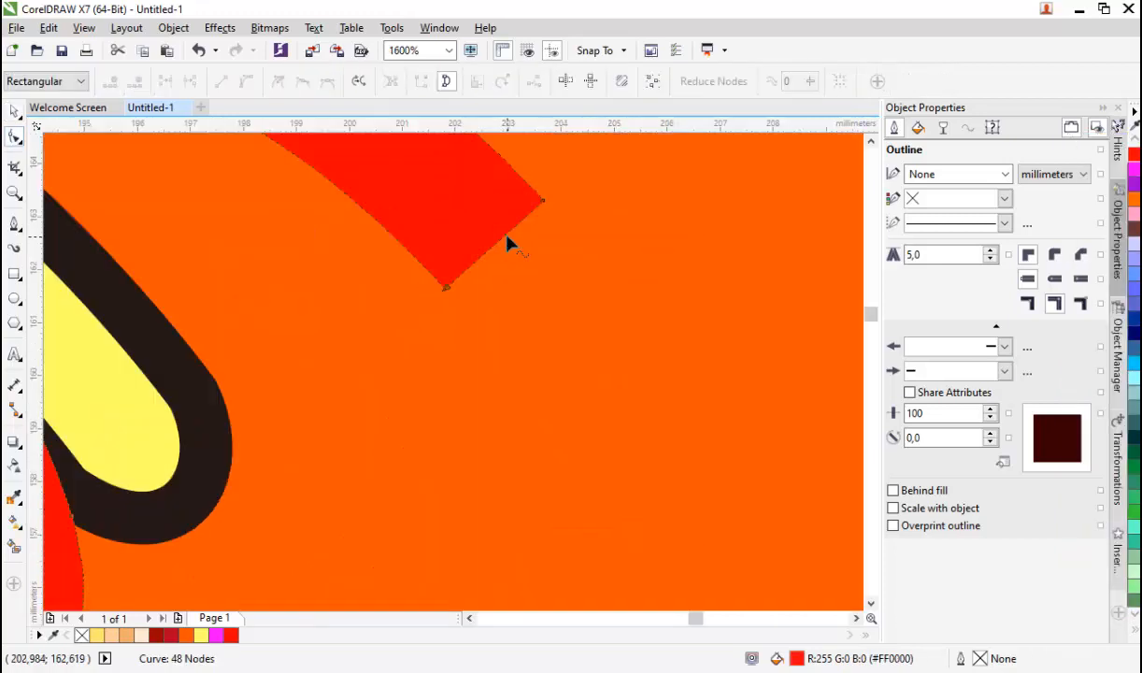
pyautogui.rightClick(505, 239)
pyautogui.click(580, 313)
pyautogui.moveTo(514, 228); pyautogui.dragTo(603, 239)
pyautogui.doubleClick(544, 201)
pyautogui.hotkey('ctrl', 'z')
pyautogui.click(445, 287)
pyautogui.moveTo(475, 265); pyautogui.dragTo(488, 347)
# Step: Round the red strip's lower end by converting its straight end edge to a curve and bulging it outward
pyautogui.scroll(-2, 644, 297)
pyautogui.scroll(-2, 644, 309)
pyautogui.scroll(3, 372, 425)
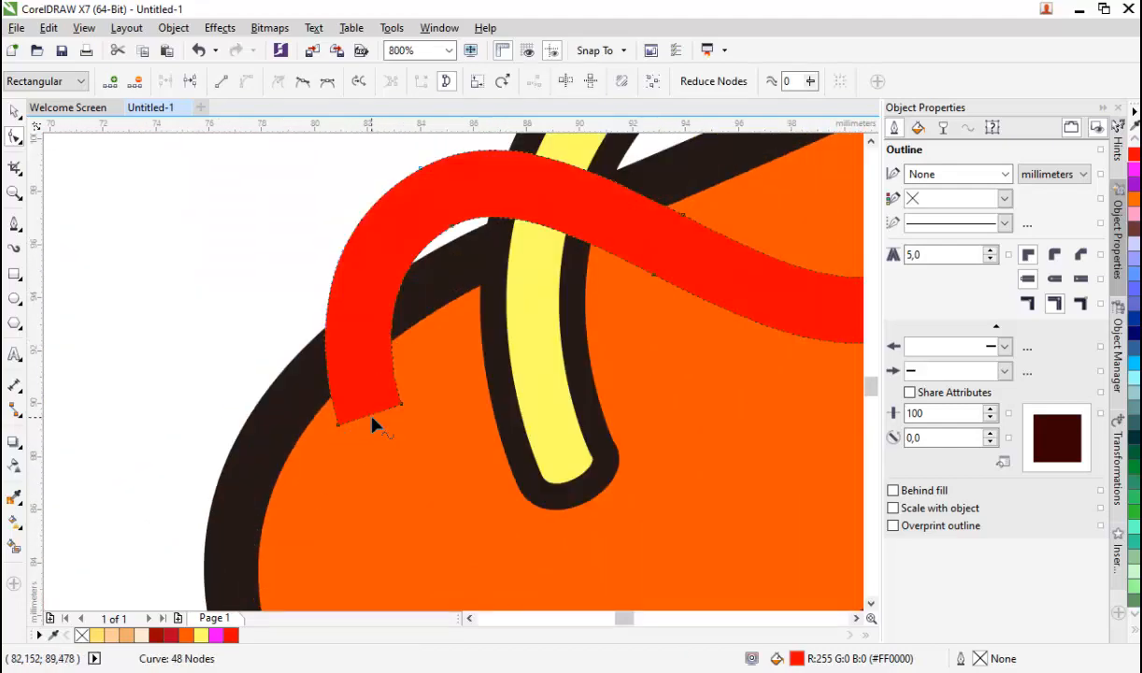
pyautogui.rightClick(376, 414)
pyautogui.click(429, 265)
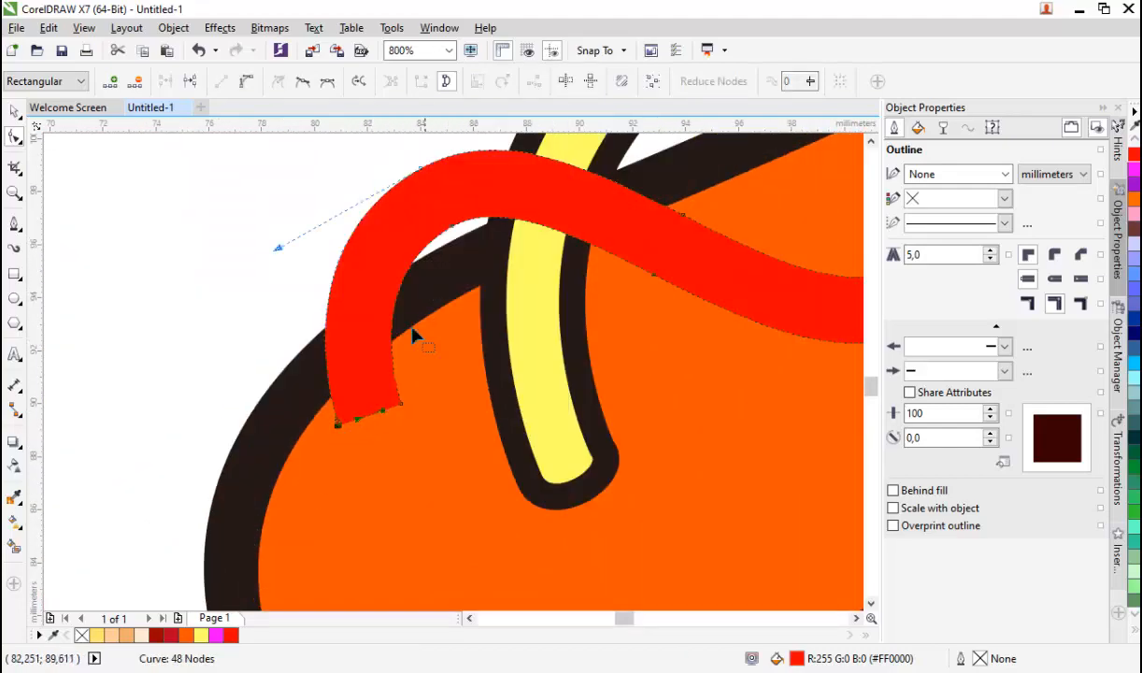
pyautogui.moveTo(384, 411); pyautogui.dragTo(363, 472)
pyautogui.click(353, 411)
pyautogui.click(339, 424)
# Step: Give the red ketchup strip a 1.0 mm dark outline
pyautogui.scroll(-3, 341, 449)
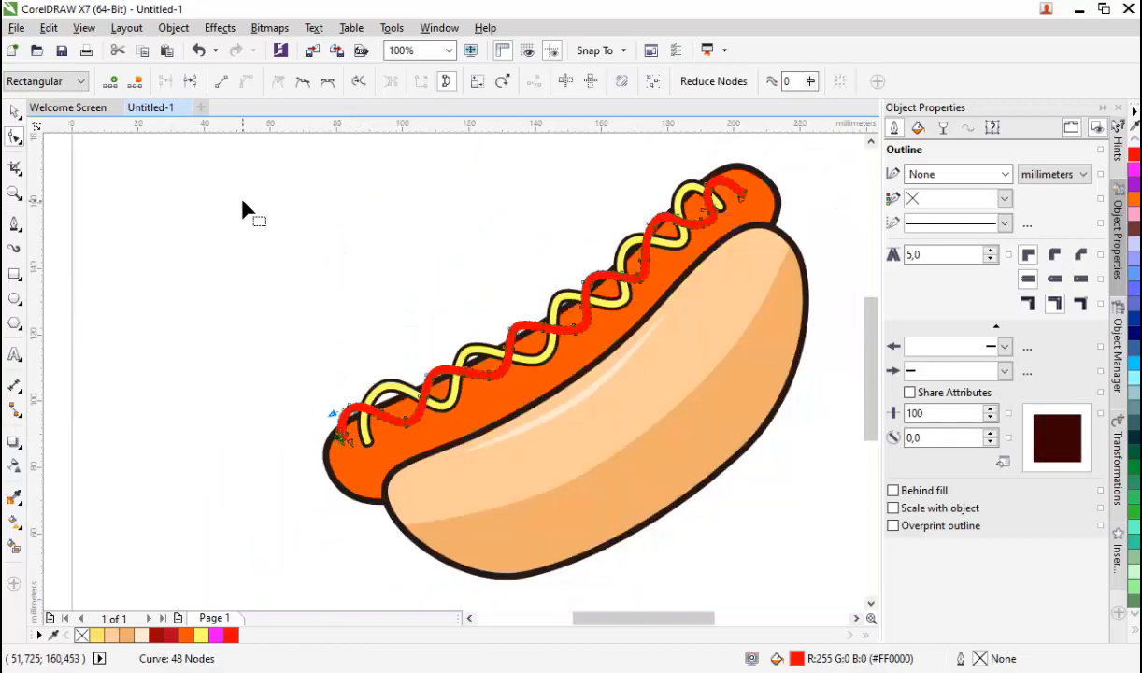
pyautogui.click(15, 113)
pyautogui.click(553, 82)
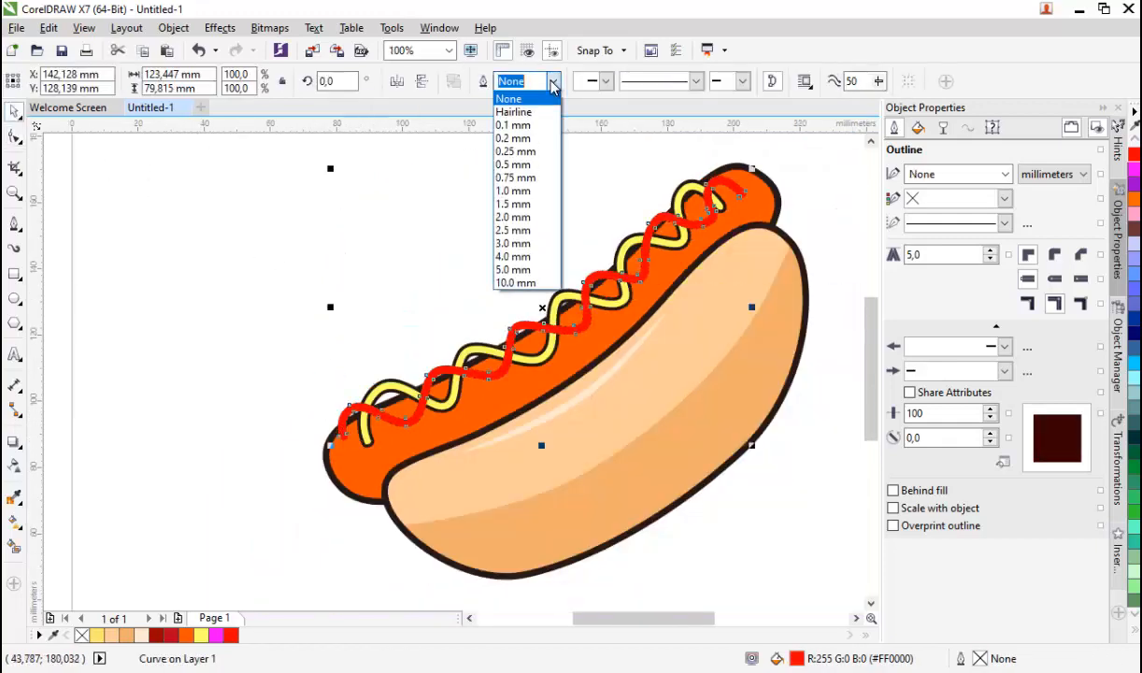
pyautogui.click(560, 202)
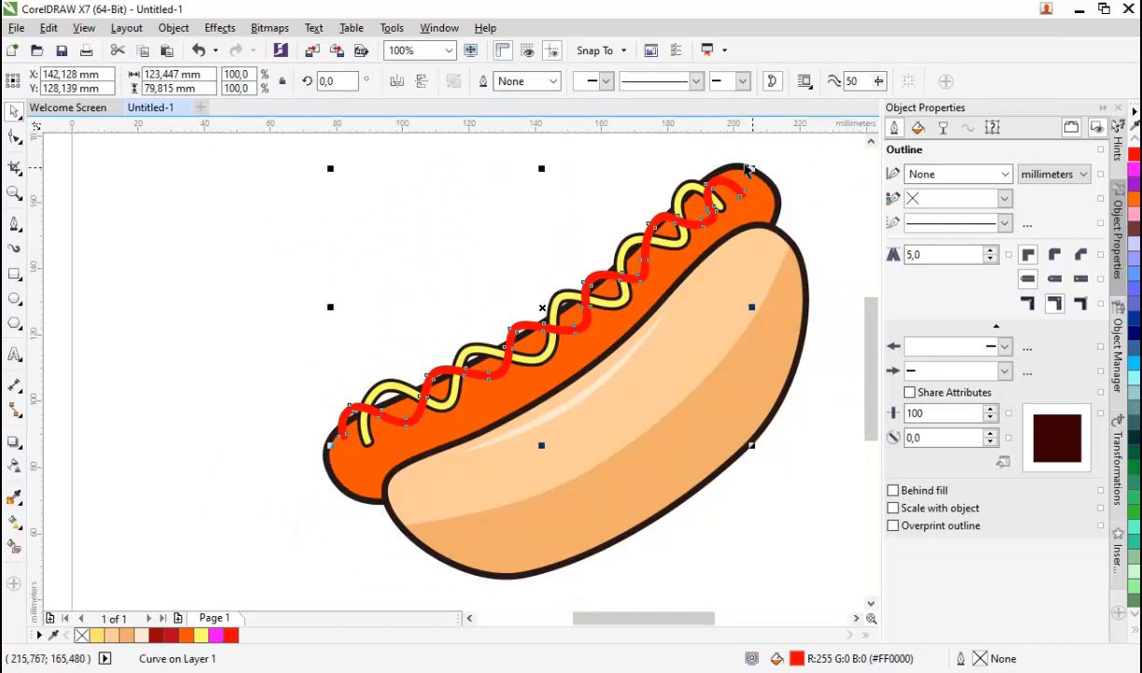
pyautogui.scroll(2, 743, 163)
pyautogui.click(552, 83)
pyautogui.click(512, 222)
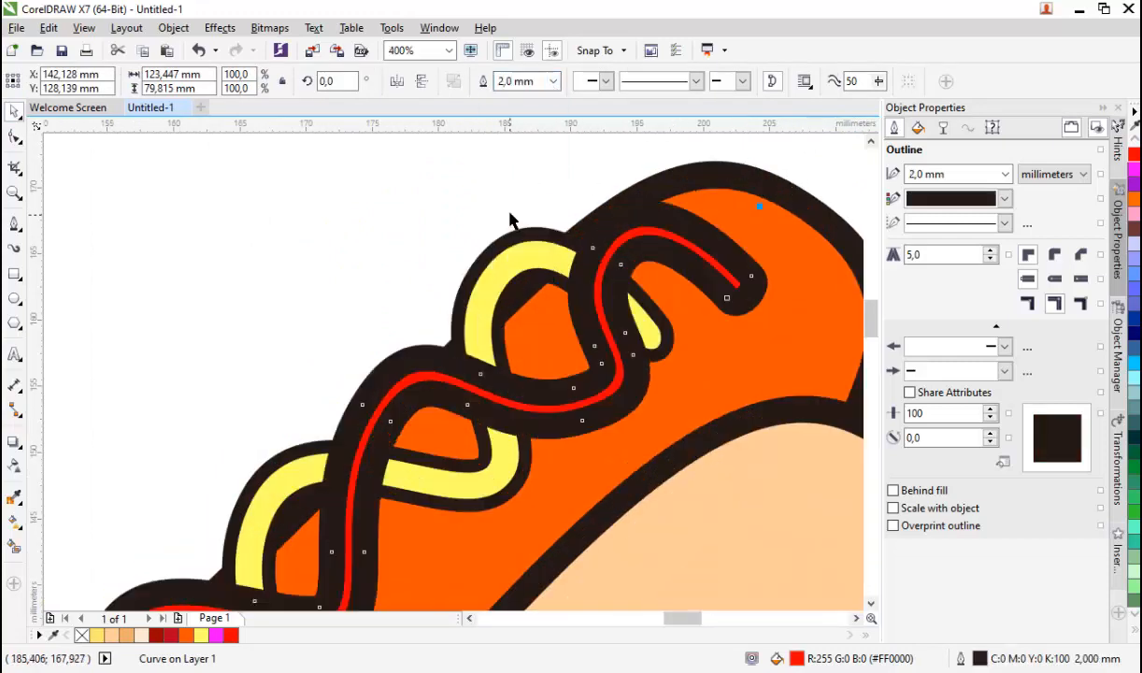
pyautogui.click(552, 83)
pyautogui.click(512, 190)
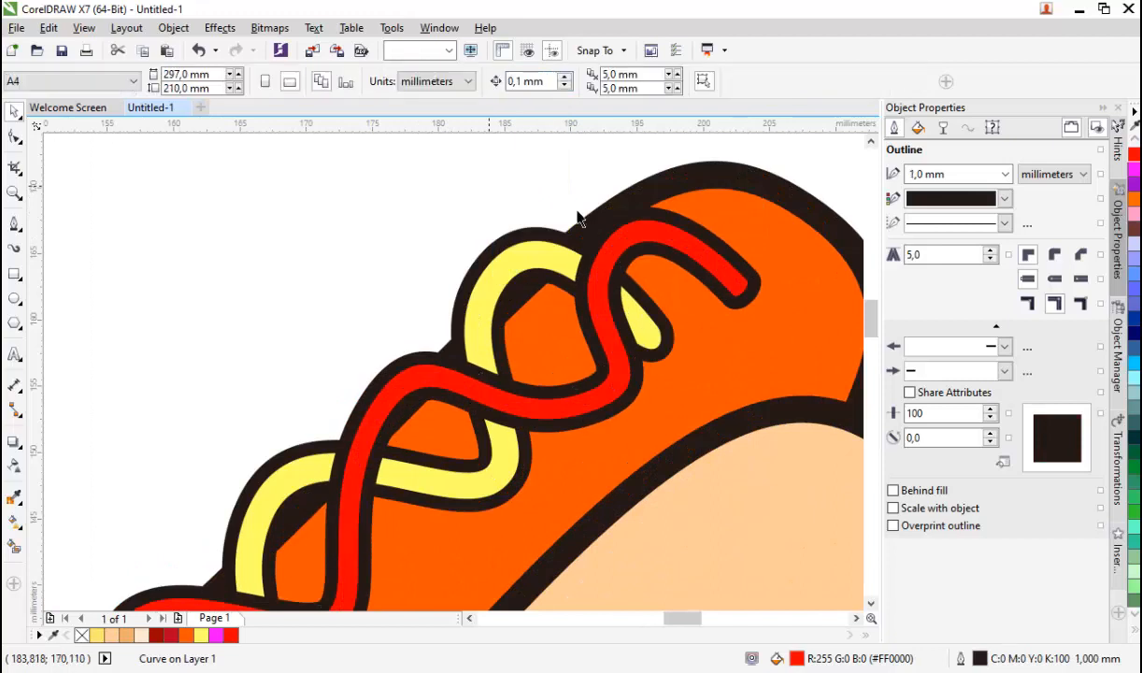
# Step: Shift the two nodes of the ketchup strip's uppermost bend slightly upward and convert the strip's outline to an object
pyautogui.click(15, 136)
pyautogui.moveTo(598, 253); pyautogui.dragTo(587, 230)
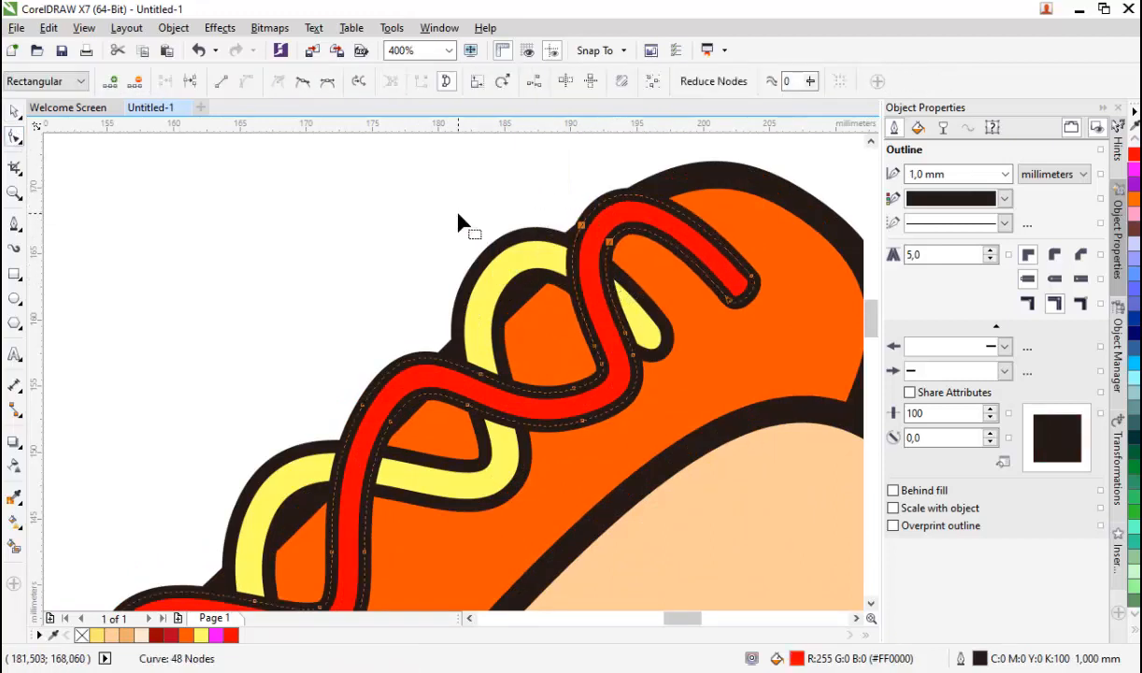
pyautogui.press('space')
pyautogui.scroll(-3, 457, 235)
pyautogui.scroll(1, 431, 235)
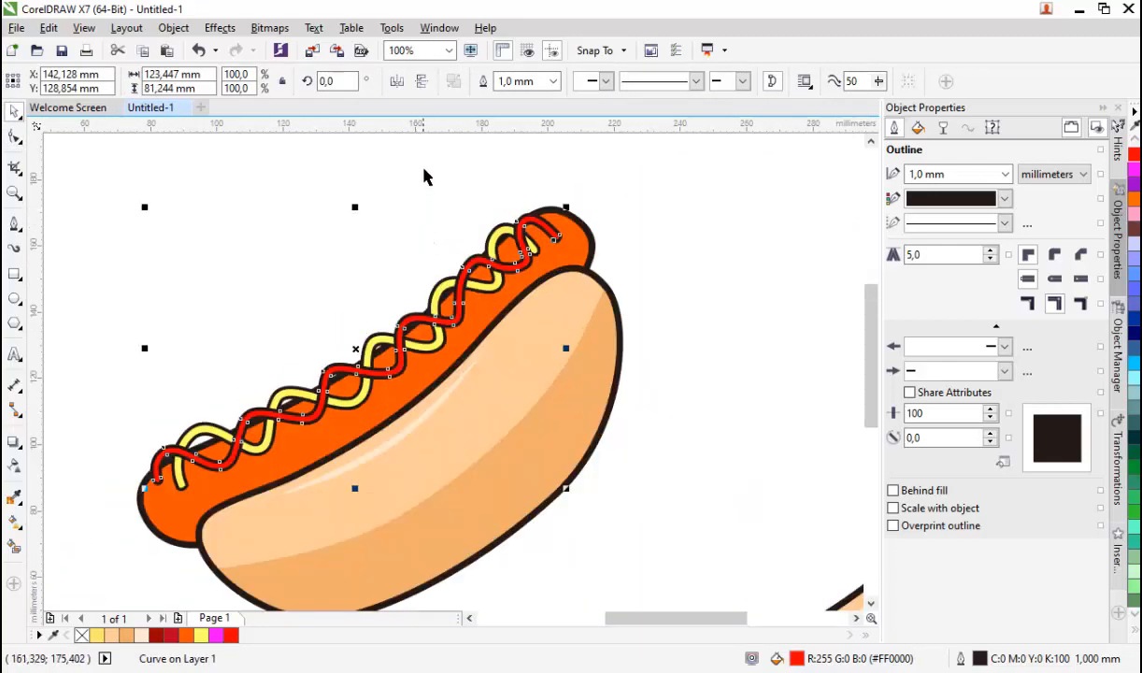
pyautogui.click(173, 30)
pyautogui.click(200, 410)
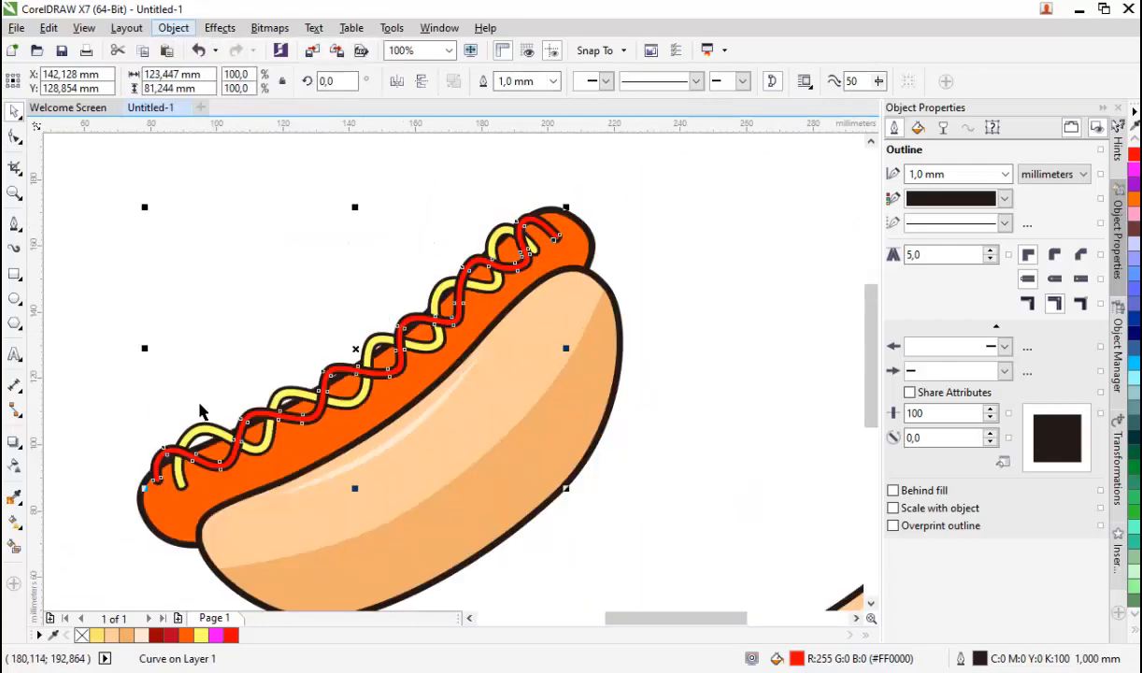
# Step: Select both sauce strips with their outlines and skew them vertically and horizontally so they lie within the sausage
pyautogui.click(126, 181)
pyautogui.moveTo(146, 206); pyautogui.dragTo(569, 505)
pyautogui.moveTo(143, 351); pyautogui.dragTo(178, 368)
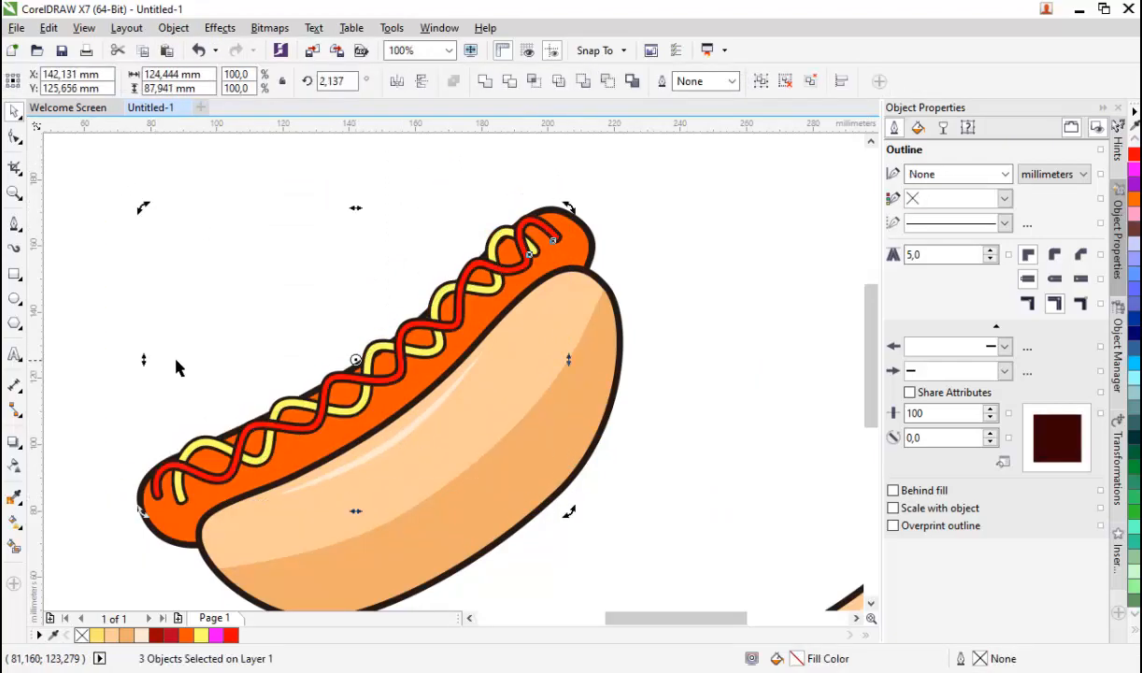
pyautogui.moveTo(351, 514); pyautogui.dragTo(368, 505)
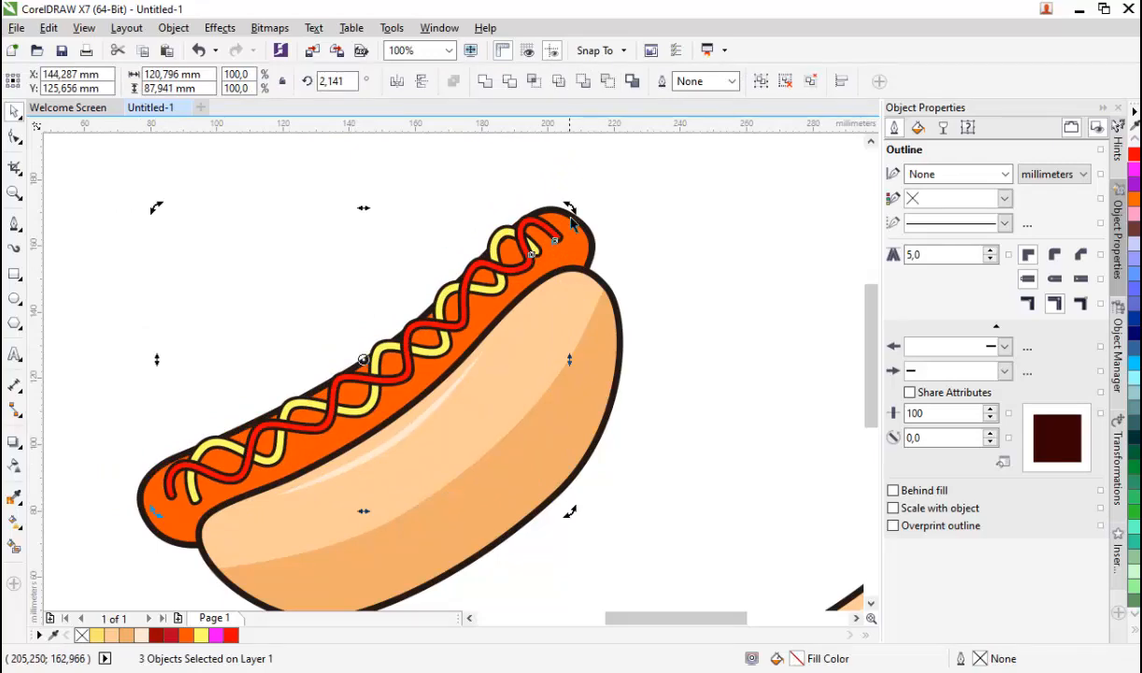
pyautogui.moveTo(565, 358)
pyautogui.mouseDown()
pyautogui.moveTo(581, 365)
pyautogui.moveTo(570, 355)
pyautogui.mouseUp()
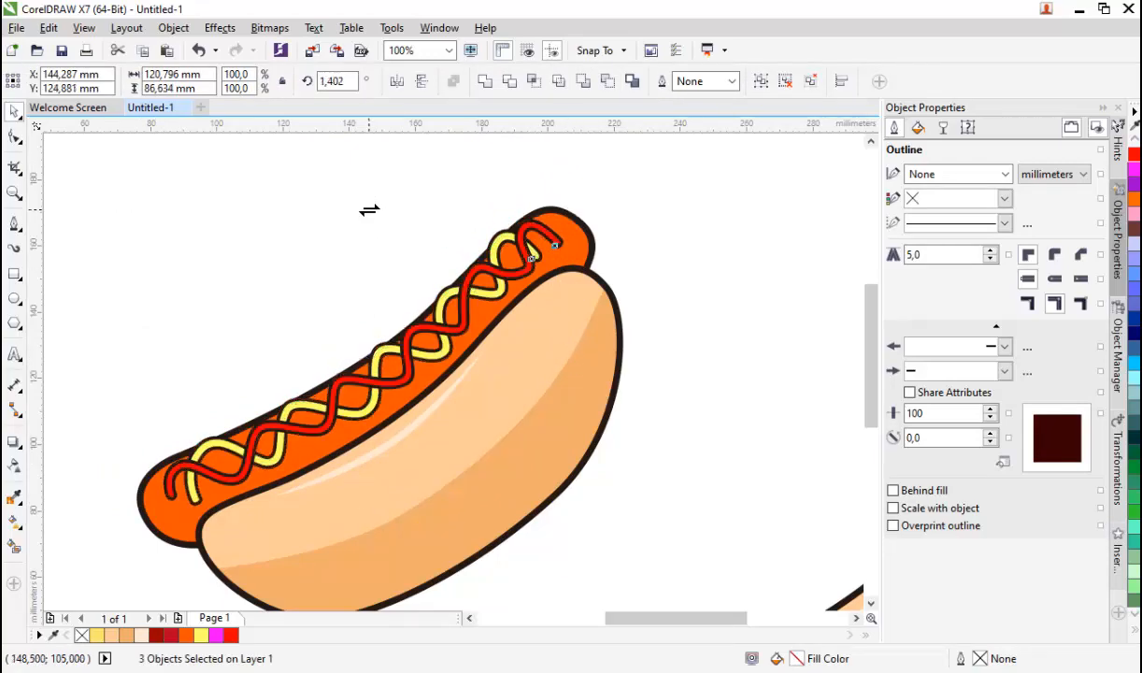
pyautogui.moveTo(369, 209); pyautogui.dragTo(376, 210)
pyautogui.click(337, 218)
# Step: Move the spare bun half onto the hot dog and order it behind the sausage, its upper edge showing along the back
pyautogui.scroll(-1, 312, 228)
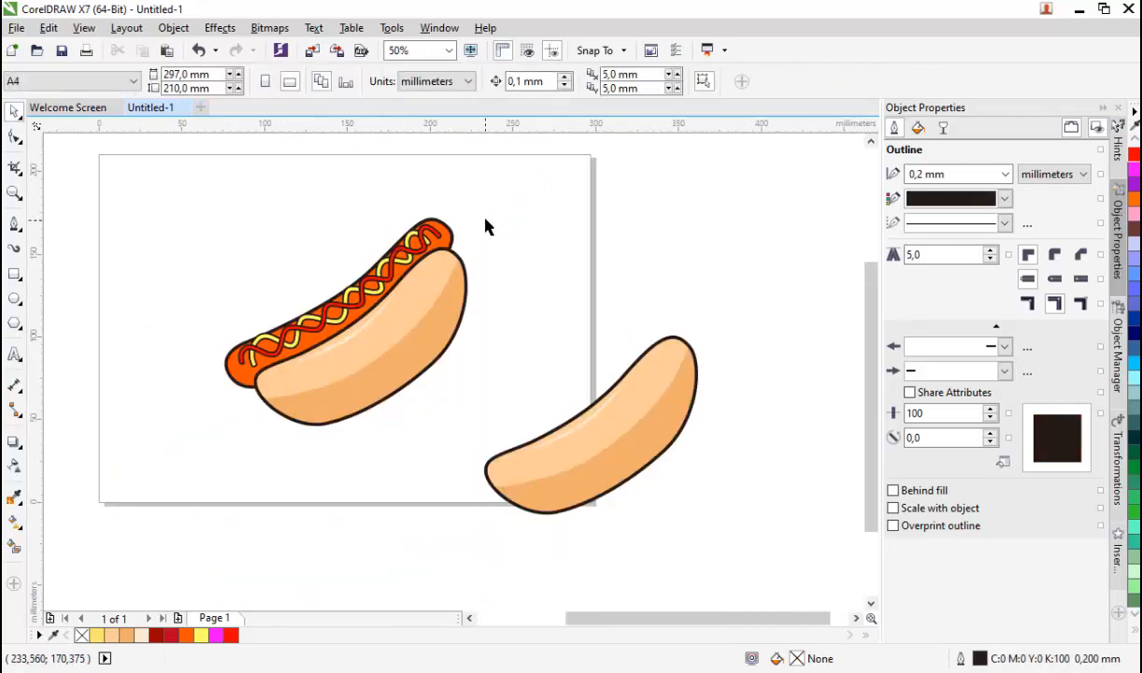
pyautogui.moveTo(642, 380); pyautogui.dragTo(377, 289)
pyautogui.scroll(1, 360, 280)
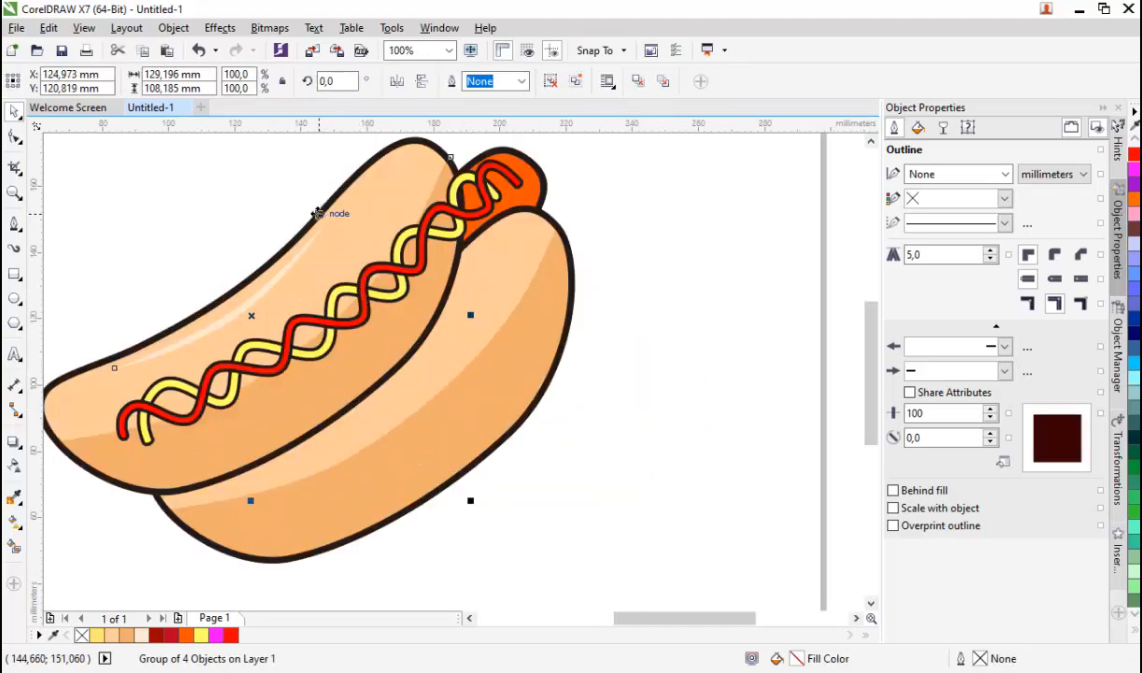
pyautogui.click(187, 29)
pyautogui.moveTo(227, 249)
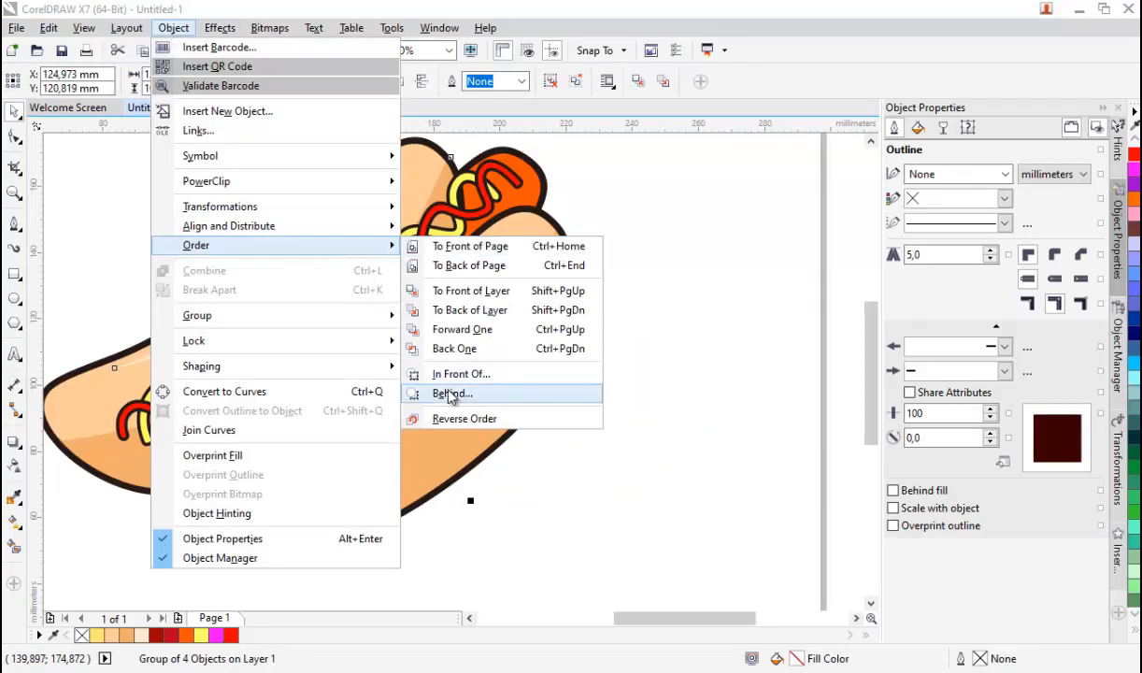
pyautogui.click(439, 376)
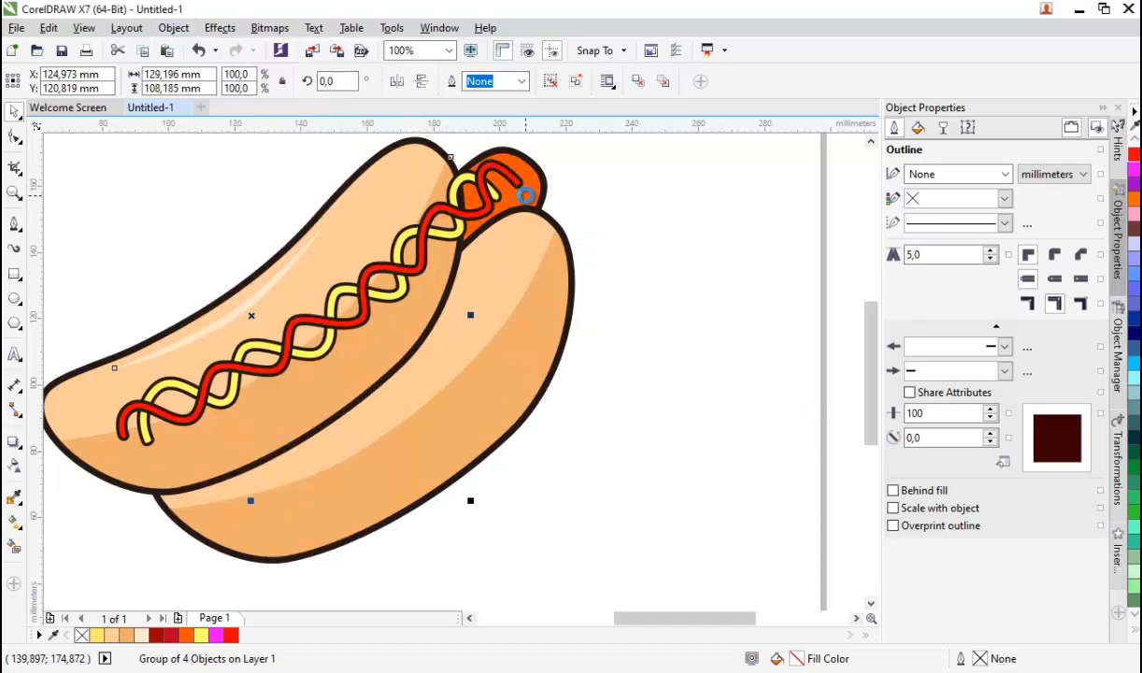
pyautogui.click(253, 180)
pyautogui.moveTo(351, 222); pyautogui.dragTo(382, 225)
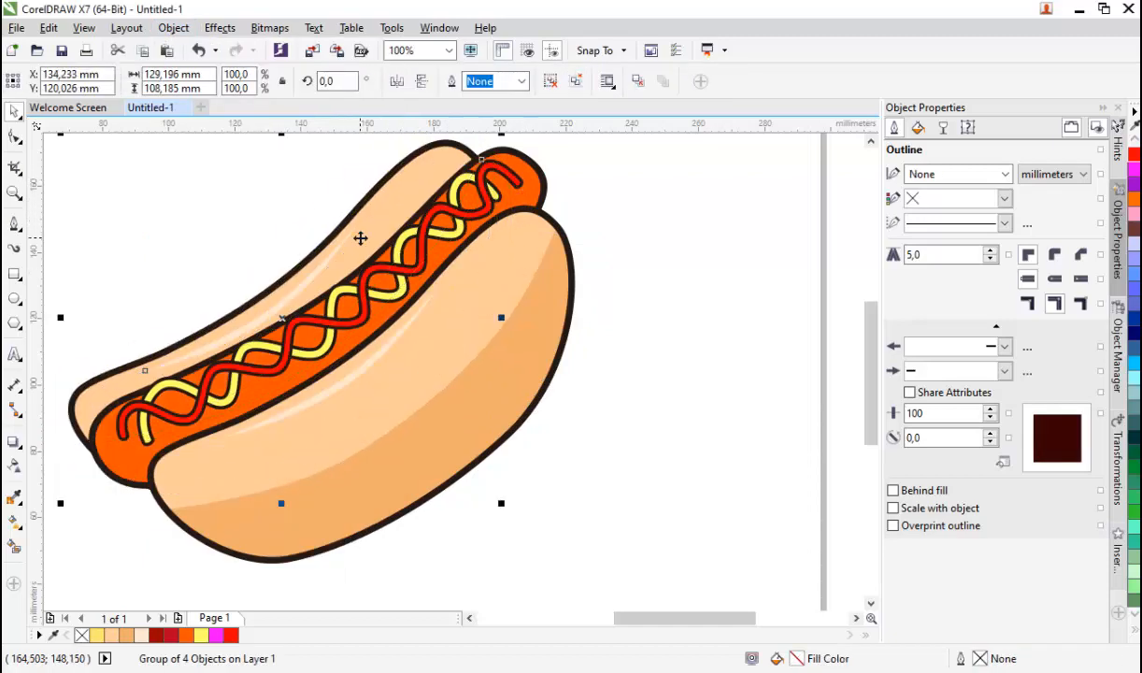
# Step: Try rotating the rear bun half slightly counter-clockwise and undo the rotation
pyautogui.click(359, 238)
pyautogui.scroll(-1, 359, 238)
pyautogui.scroll(1, 282, 203)
pyautogui.moveTo(578, 168); pyautogui.dragTo(563, 156)
pyautogui.click(586, 165)
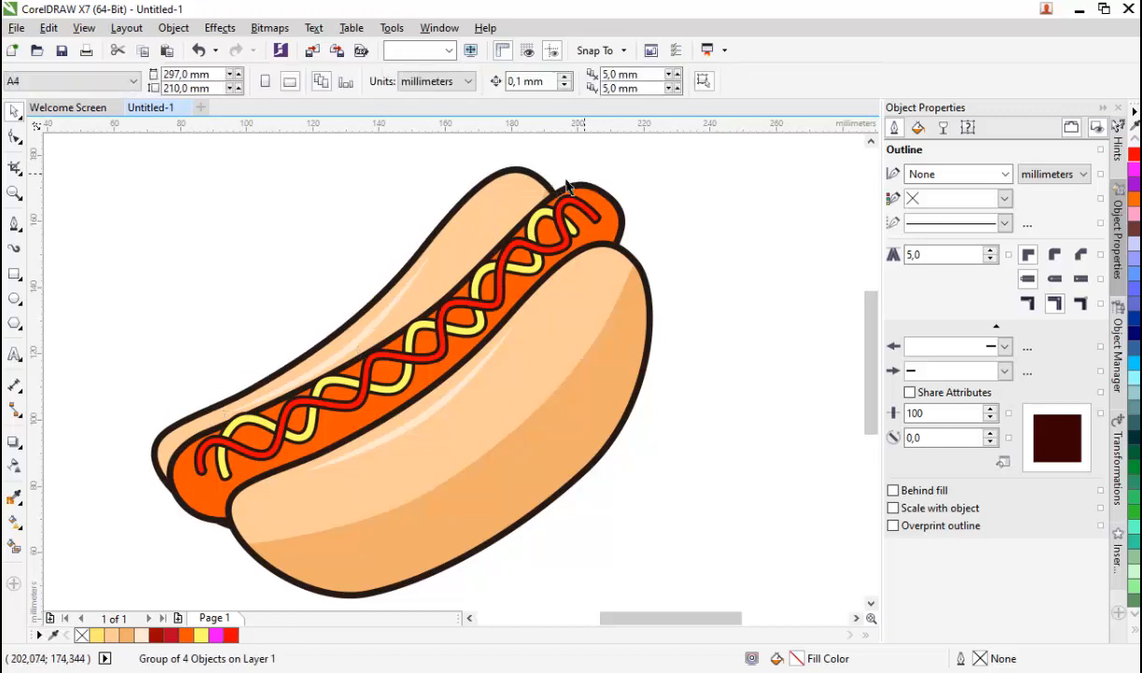
pyautogui.click(501, 212)
pyautogui.hotkey('ctrl', 'z')
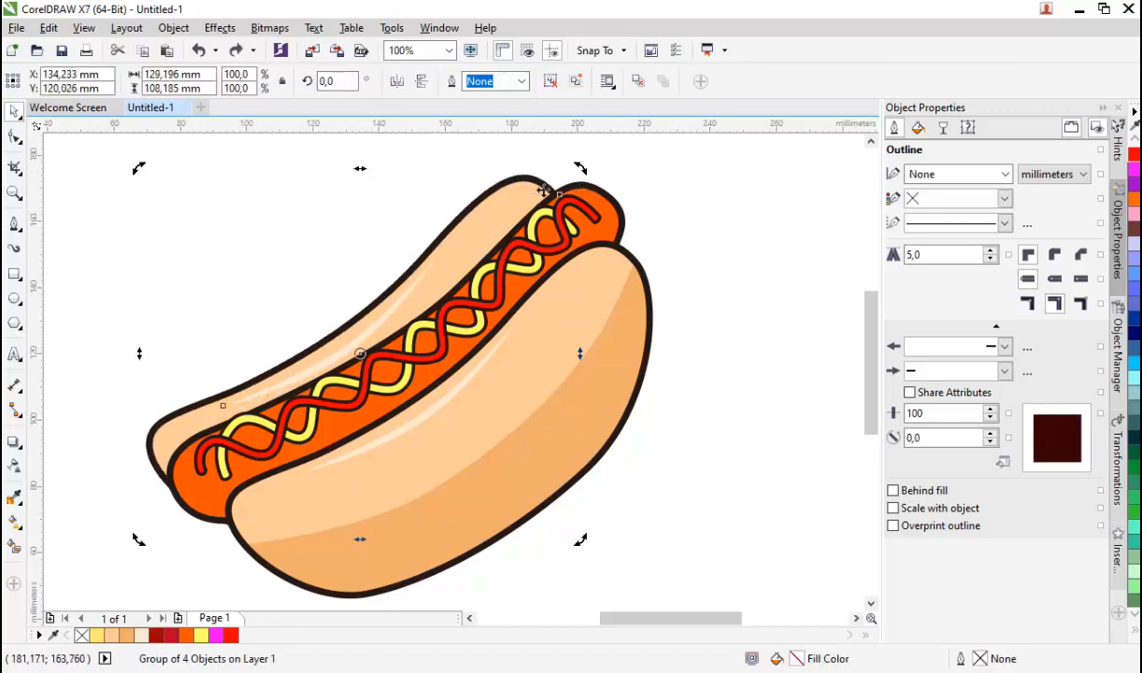
# Step: Scale the rear bun half down proportionally to 97.1%, shrinking it toward the sausage
pyautogui.moveTo(564, 185); pyautogui.dragTo(560, 191)
pyautogui.click(549, 194)
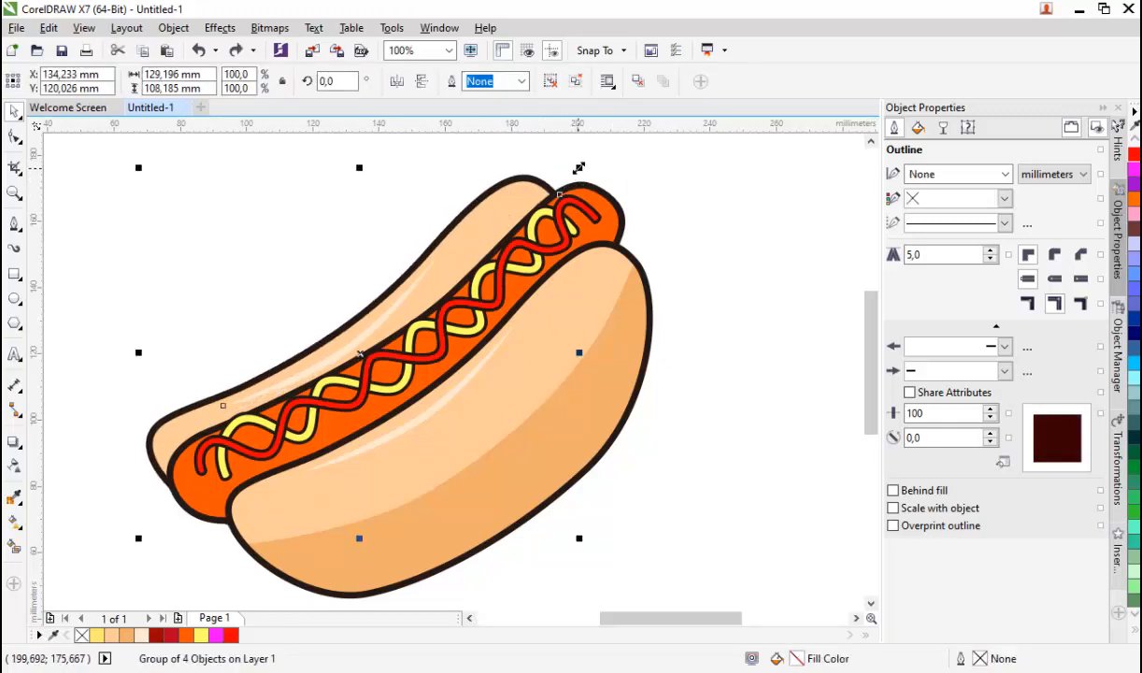
pyautogui.scroll(2, 570, 217)
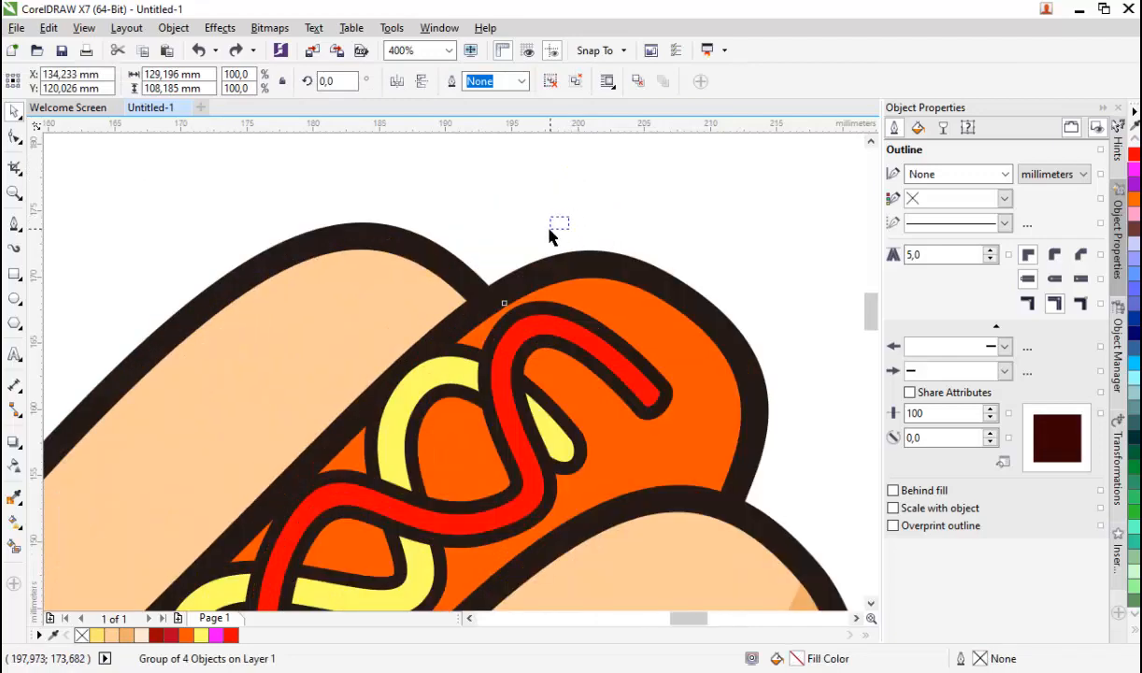
pyautogui.scroll(-3, 549, 235)
pyautogui.moveTo(321, 241); pyautogui.dragTo(328, 248)
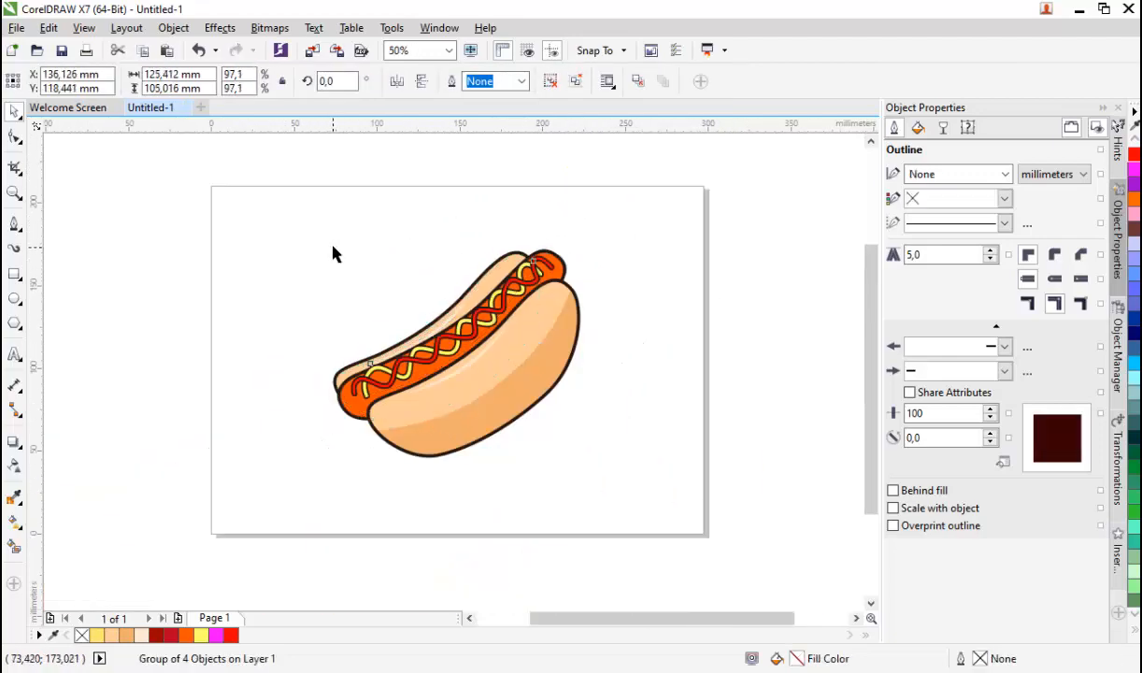
pyautogui.scroll(1, 395, 335)
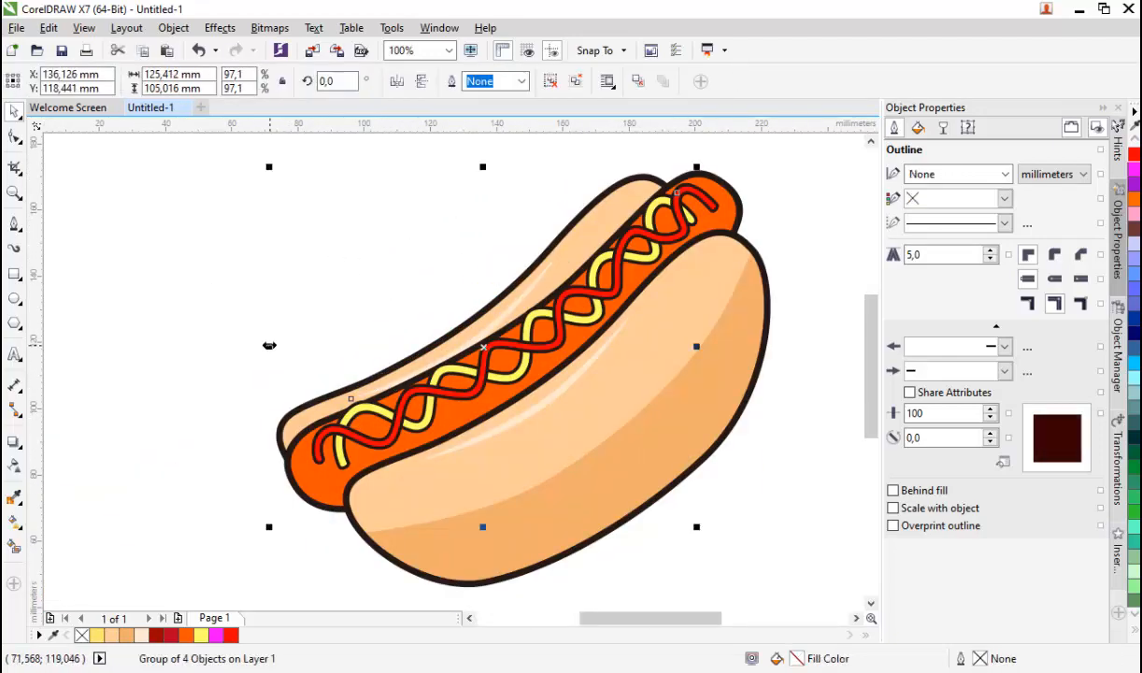
# Step: Narrow the rear bun half to 96.0% of its width from its outer end and deselect it
pyautogui.click(276, 350)
pyautogui.click(302, 400)
pyautogui.click(320, 392)
pyautogui.click(351, 391)
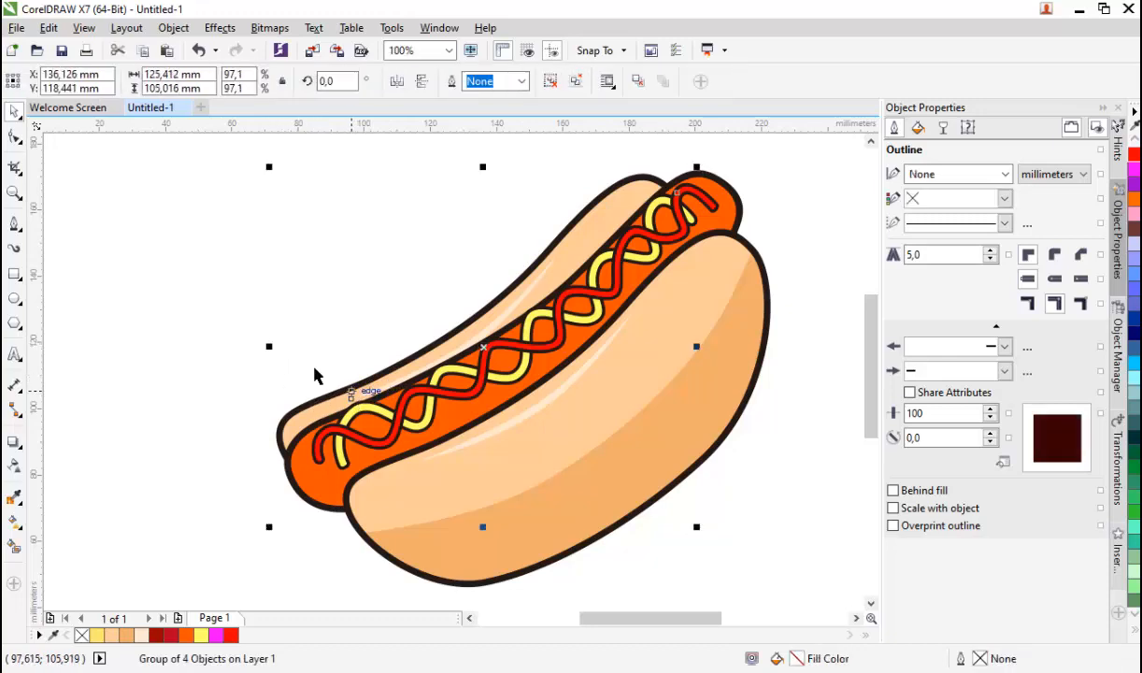
pyautogui.moveTo(268, 348); pyautogui.dragTo(273, 348)
pyautogui.scroll(-1, 262, 360)
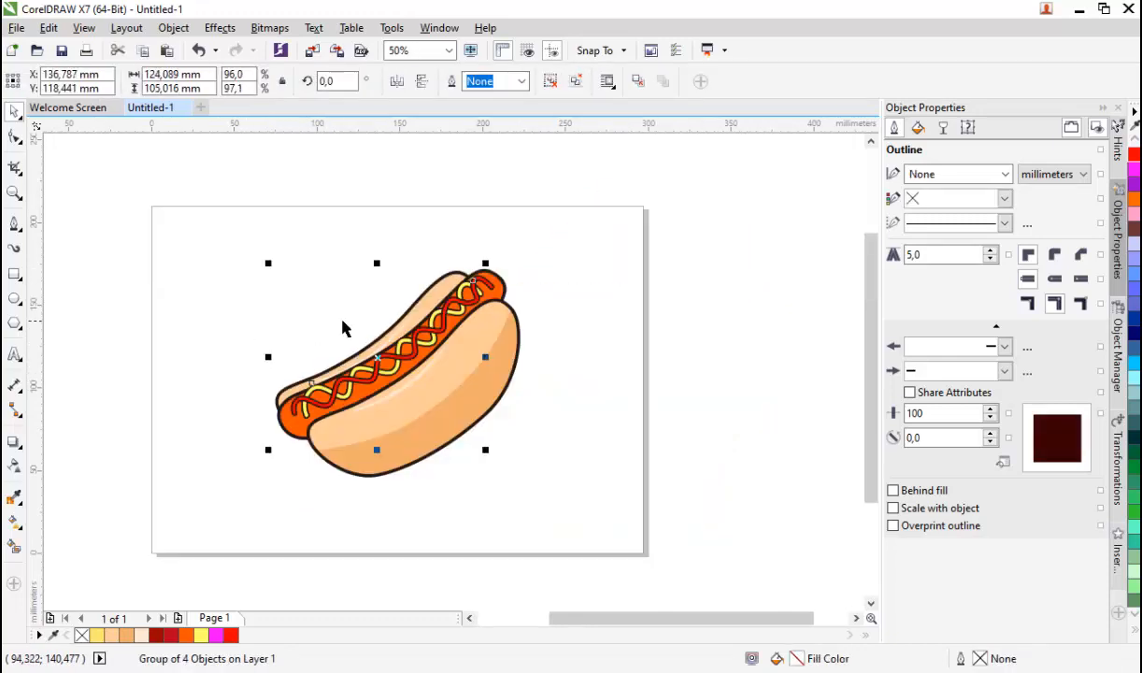
pyautogui.click(283, 350)
pyautogui.doubleClick(413, 313)
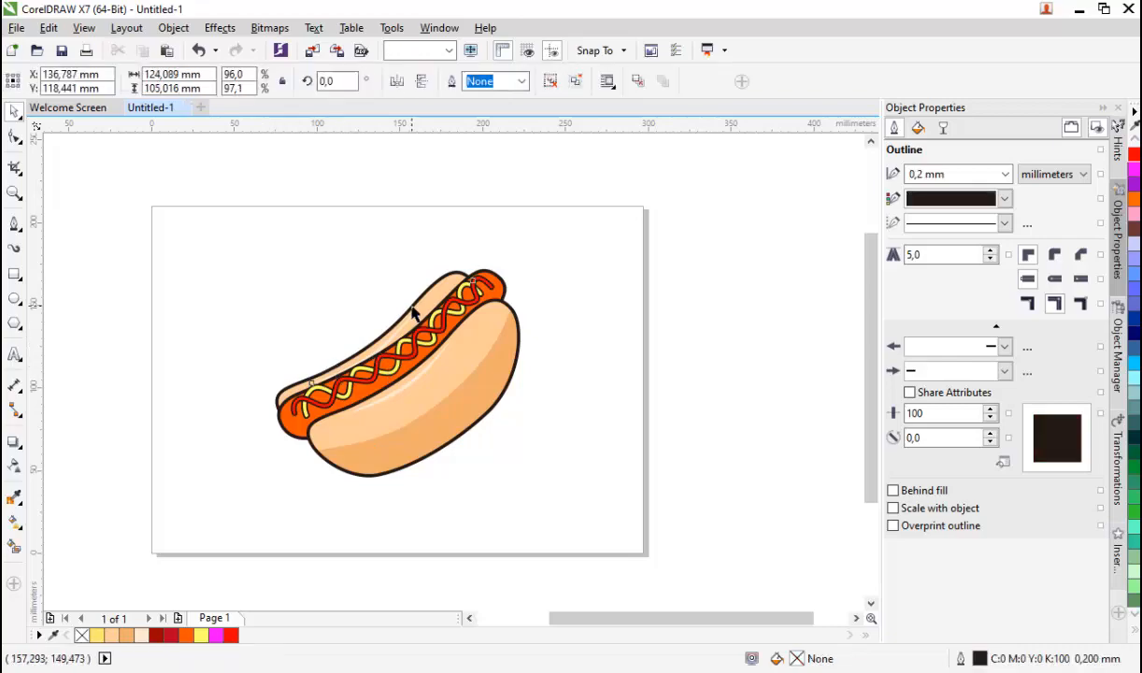
pyautogui.click(273, 357)
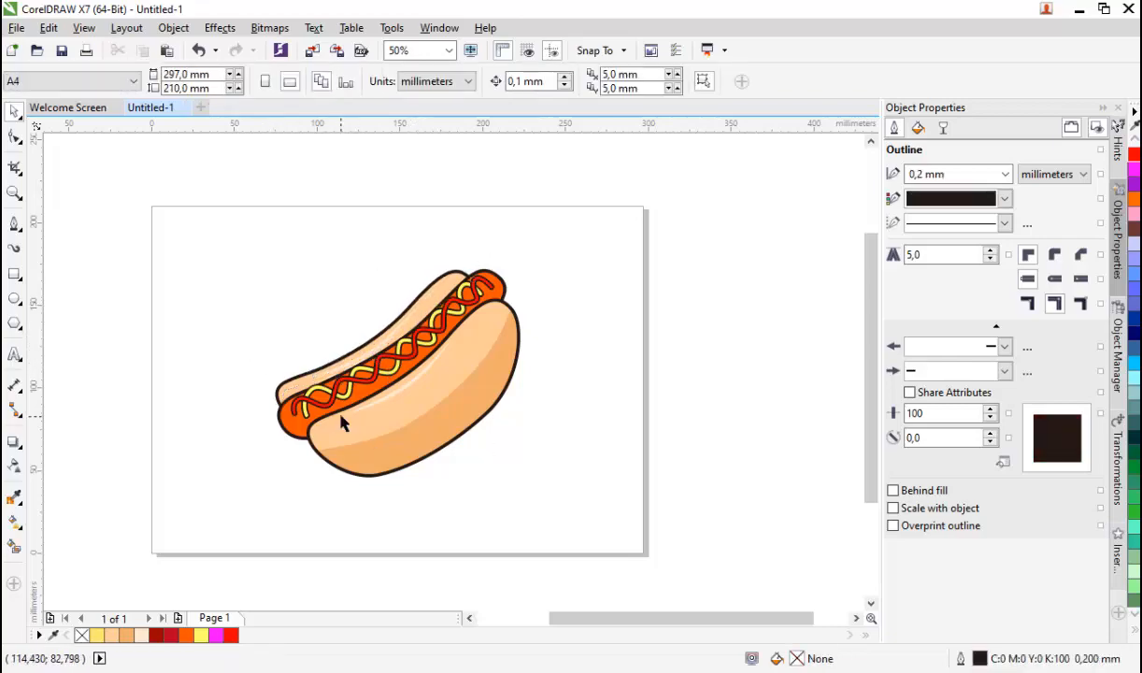
# Step: Select all parts of the finished hot dog together
pyautogui.moveTo(224, 257); pyautogui.dragTo(556, 492)
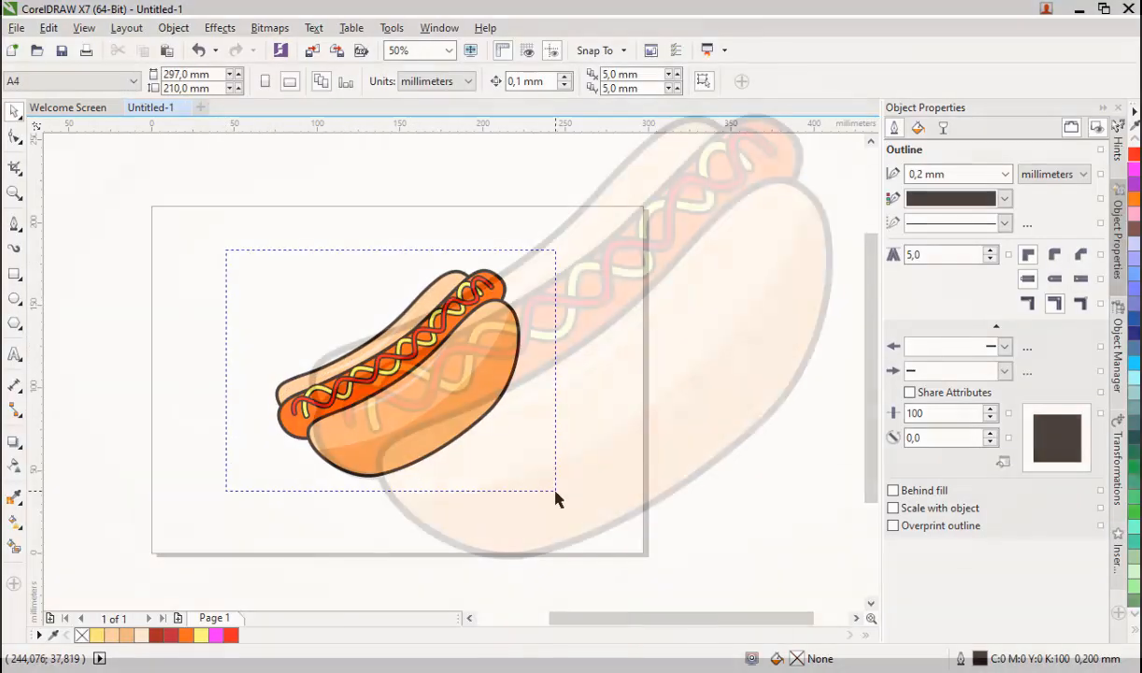
pyautogui.moveTo(556, 492); pyautogui.dragTo(561, 485)
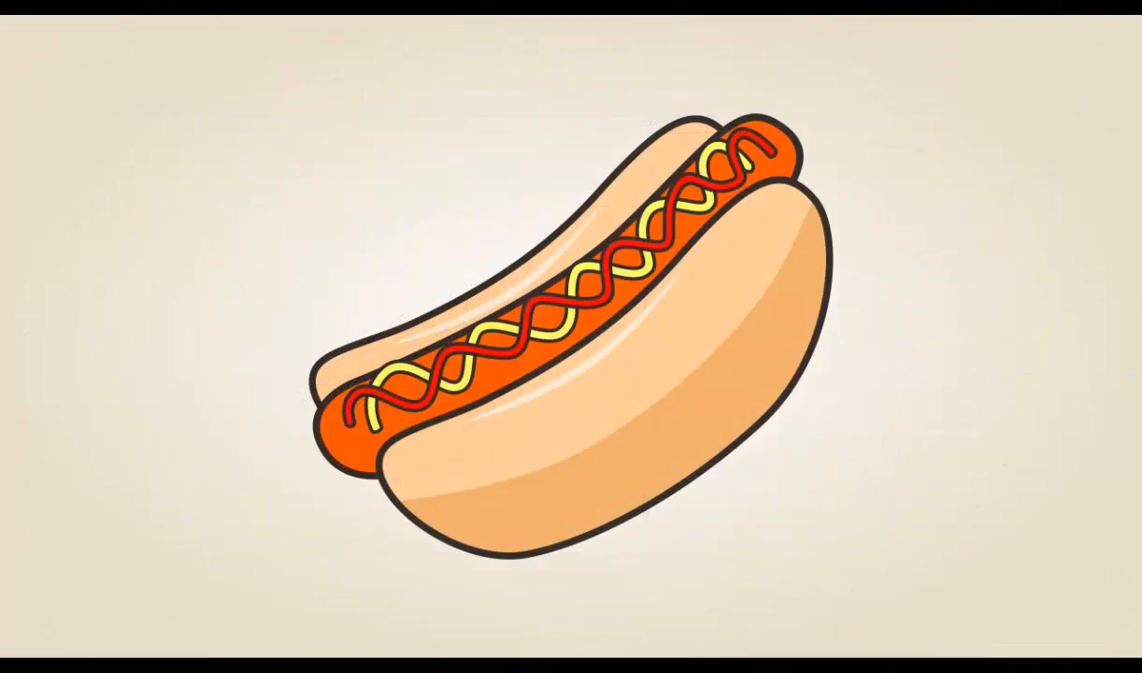